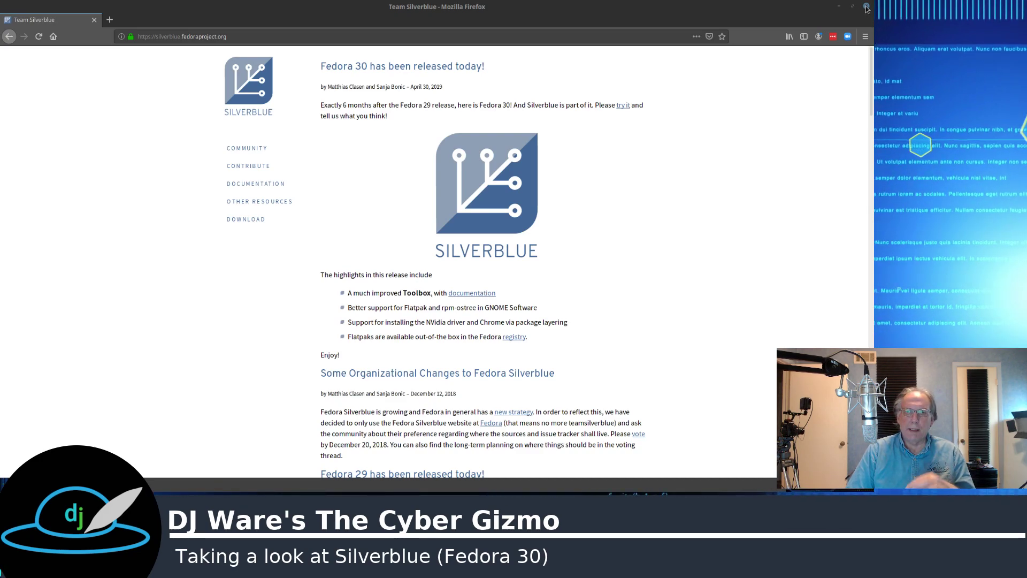
Close the Firefox window showing the Silverblue announcement page.
{"action": "left_click", "coordinate": [866, 7]}
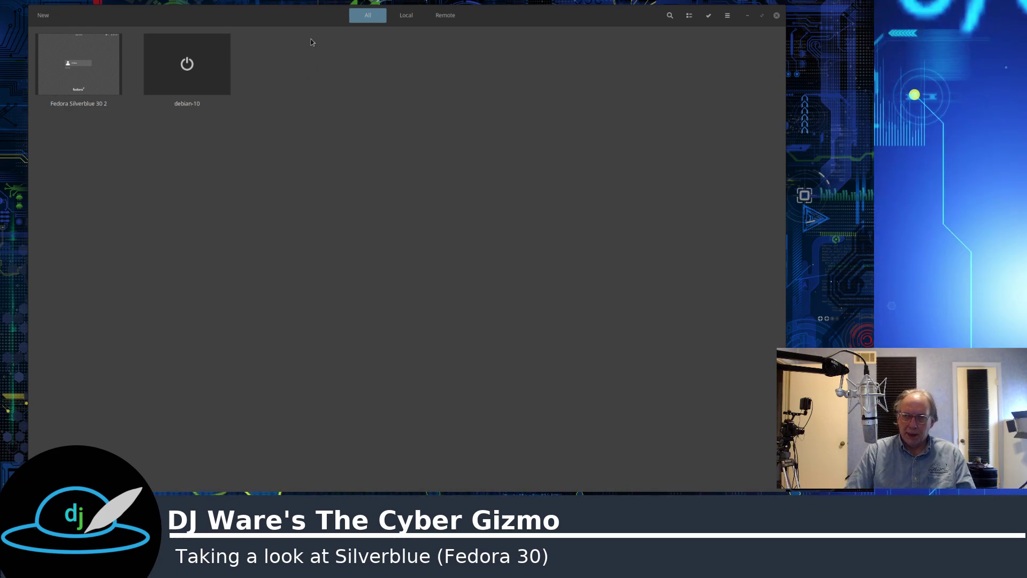
Start creating a new box from the GNOME Boxes header bar.
{"action": "left_click", "coordinate": [44, 16]}
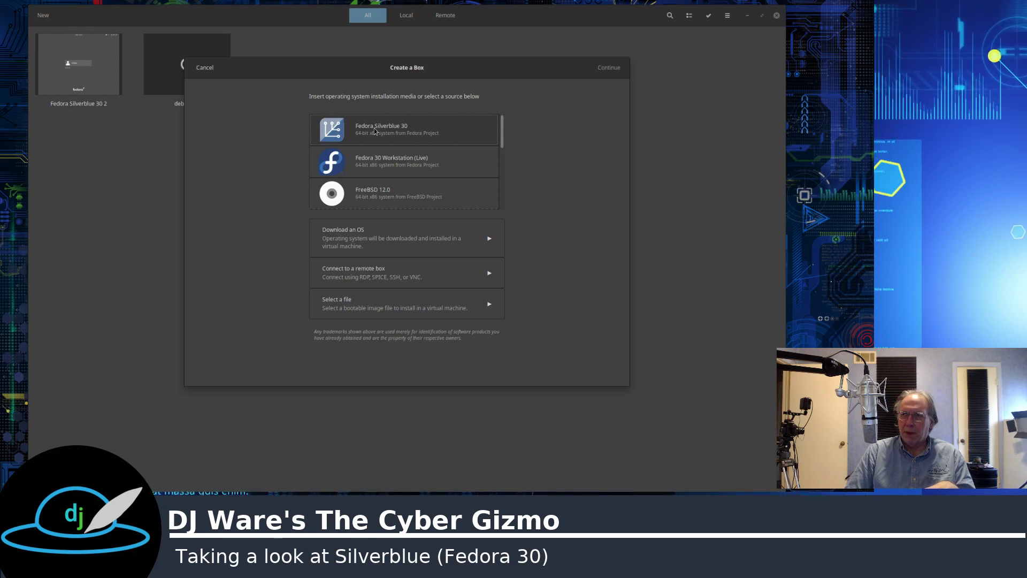
Choose Fedora Silverblue 30 as the source, leaving Express Install off.
{"action": "left_click", "coordinate": [375, 130]}
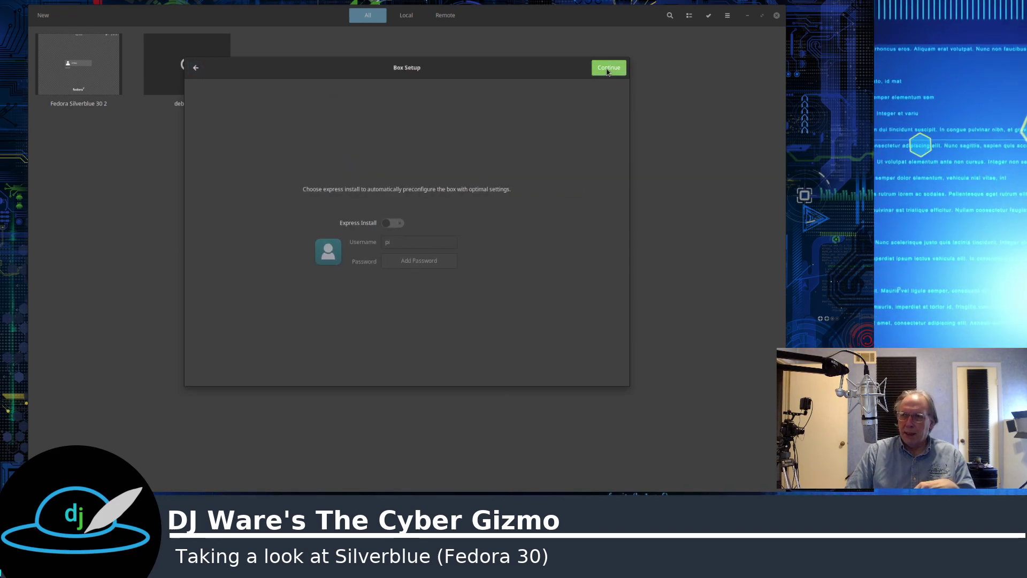
{"action": "left_click", "coordinate": [390, 223]}
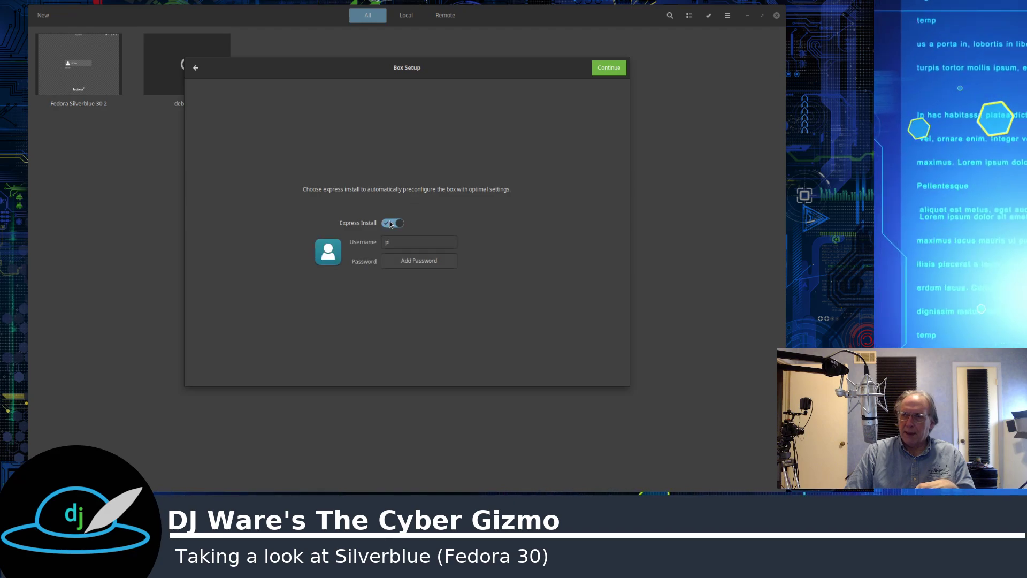
{"action": "left_click", "coordinate": [390, 223]}
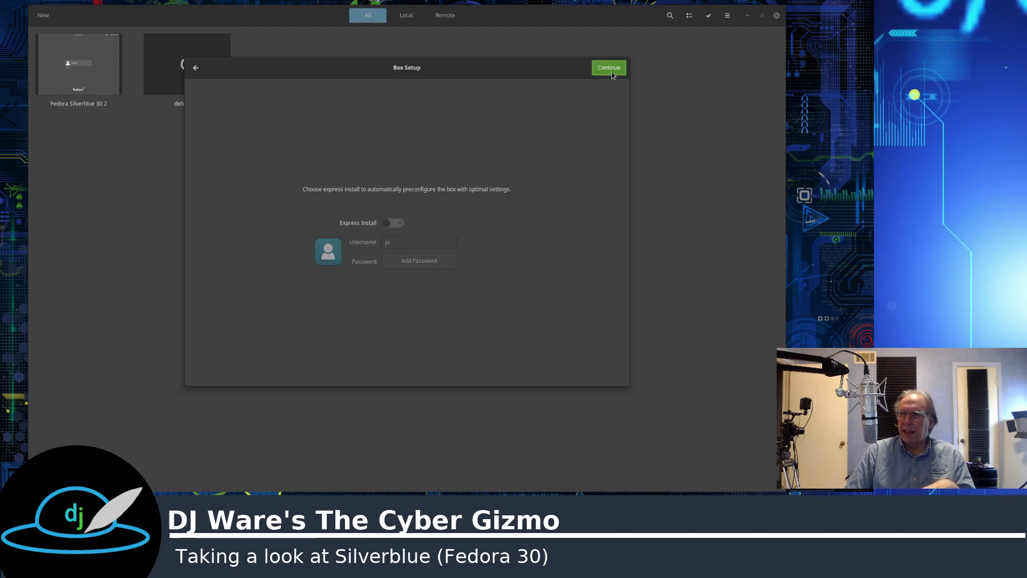
{"action": "left_click", "coordinate": [609, 68]}
Give the box 4.0 GiB memory and a 44.2 GB disk, then create it.
{"action": "left_click", "coordinate": [411, 267]}
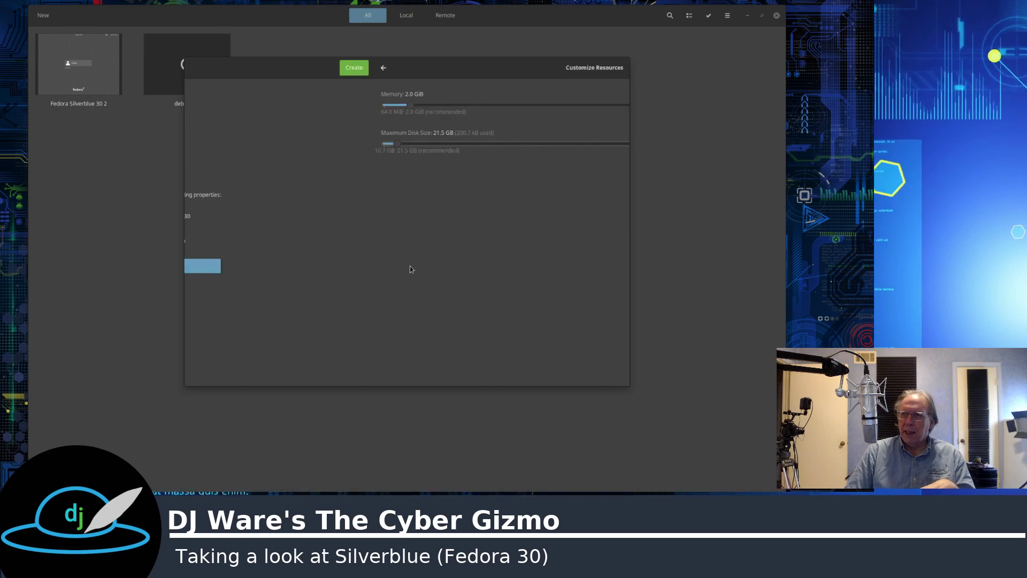
{"action": "left_click", "coordinate": [236, 107]}
{"action": "left_click_drag", "start_coordinate": [236, 109], "coordinate": [254, 111]}
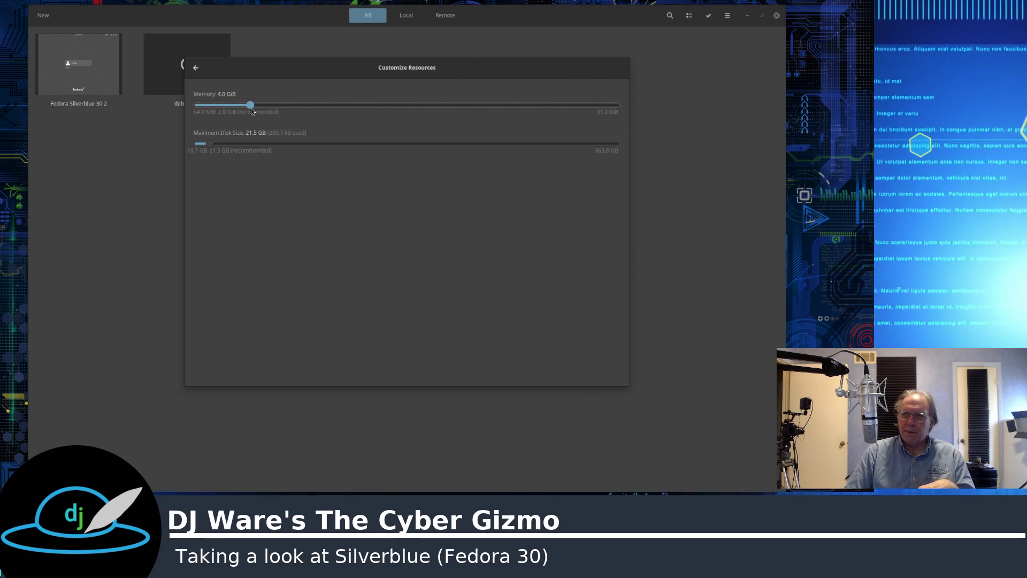
{"action": "left_click_drag", "start_coordinate": [209, 145], "coordinate": [235, 145]}
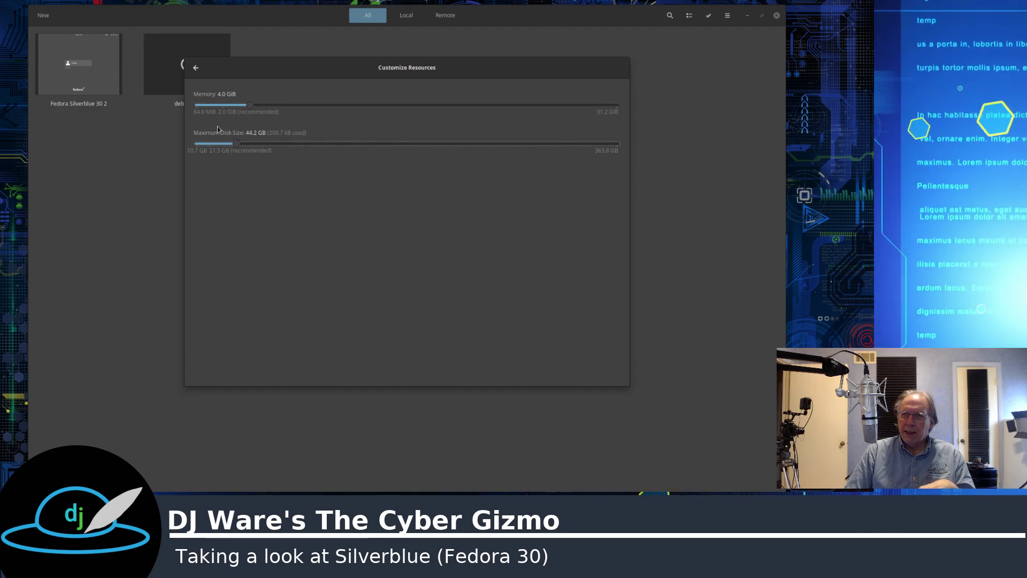
{"action": "left_click", "coordinate": [196, 67]}
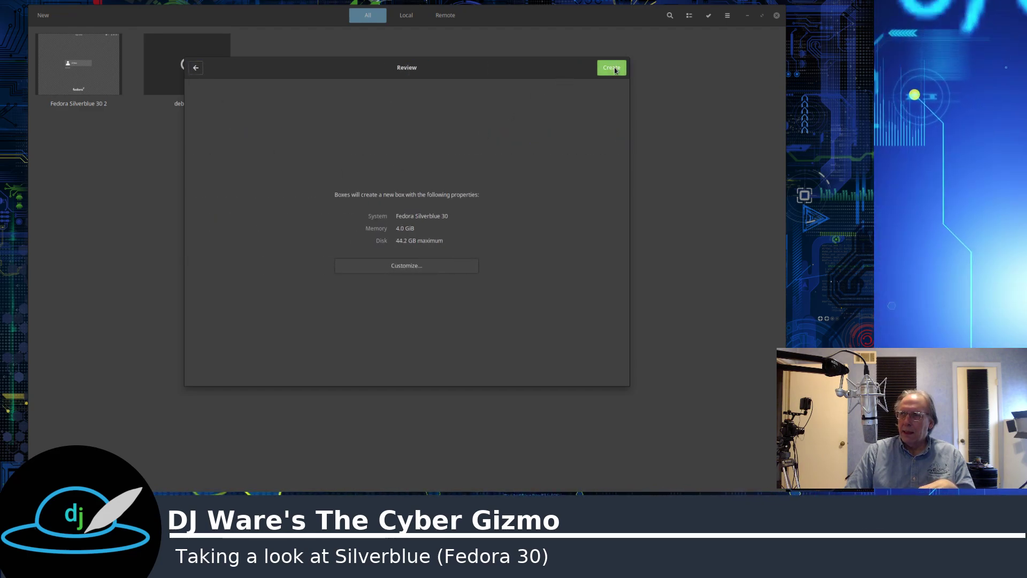
{"action": "left_click", "coordinate": [608, 68]}
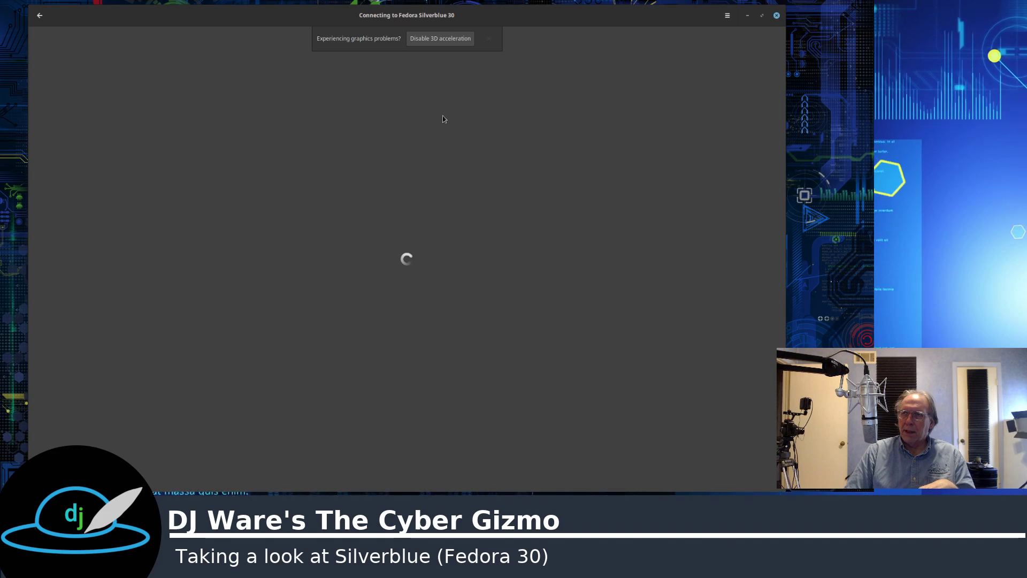
Disable 3D acceleration, open the new box and boot Install Fedora 30.
{"action": "left_click", "coordinate": [435, 40]}
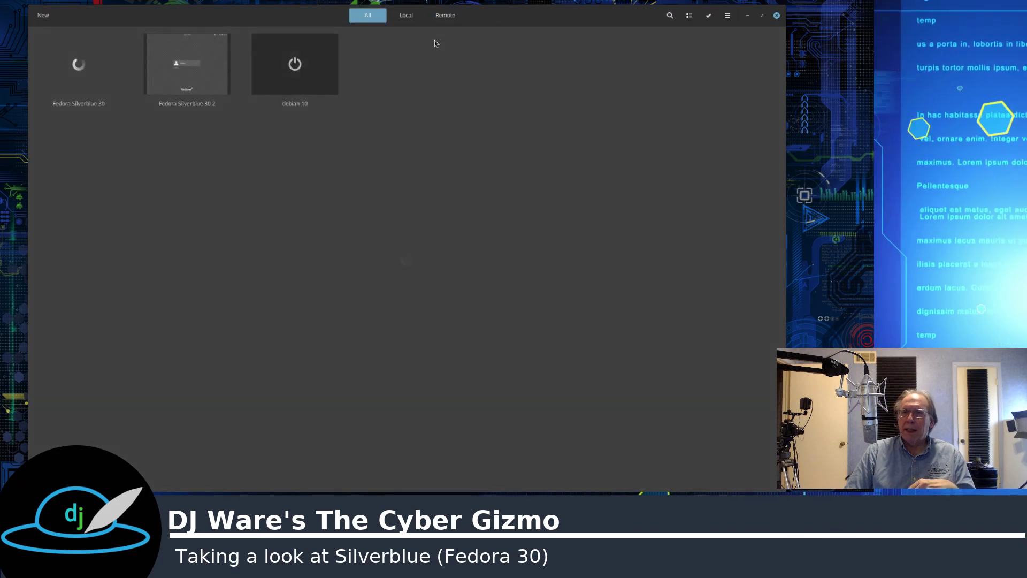
{"action": "left_click", "coordinate": [81, 84]}
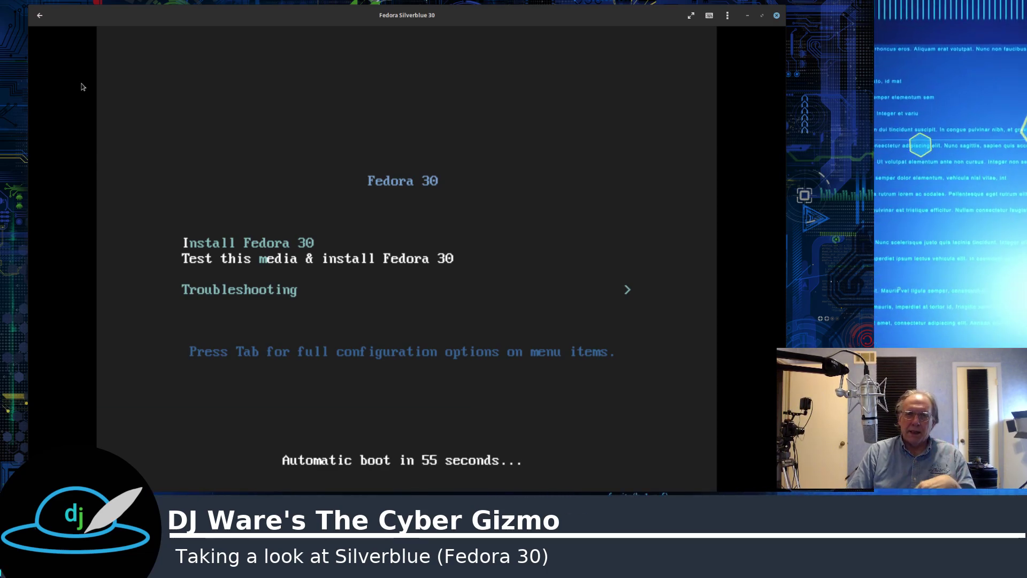
{"action": "key", "text": "Return"}
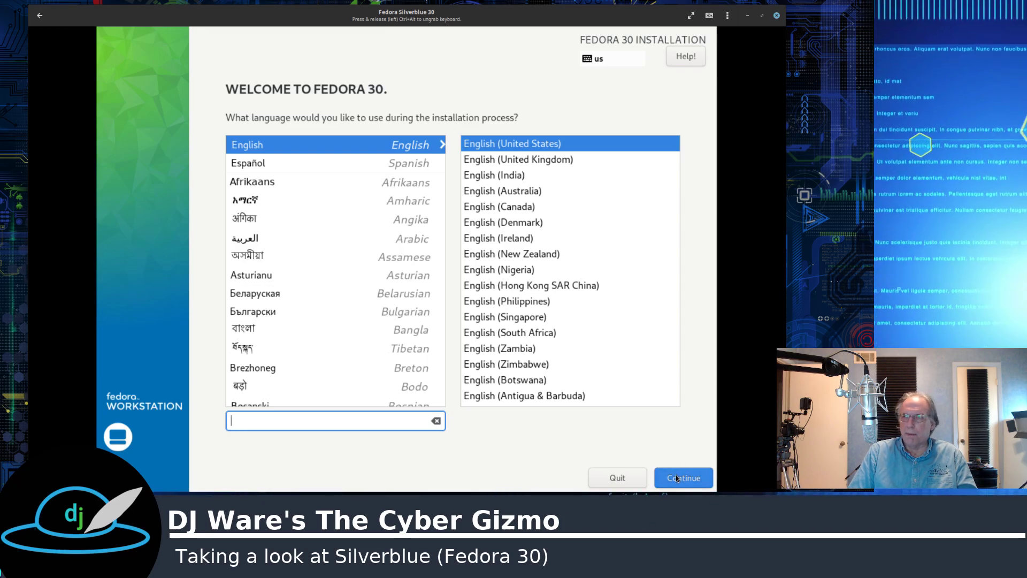
Keep English (United States), accept the 41.13 GiB disk with automatic partitioning, then quit.
{"action": "left_click", "coordinate": [677, 478]}
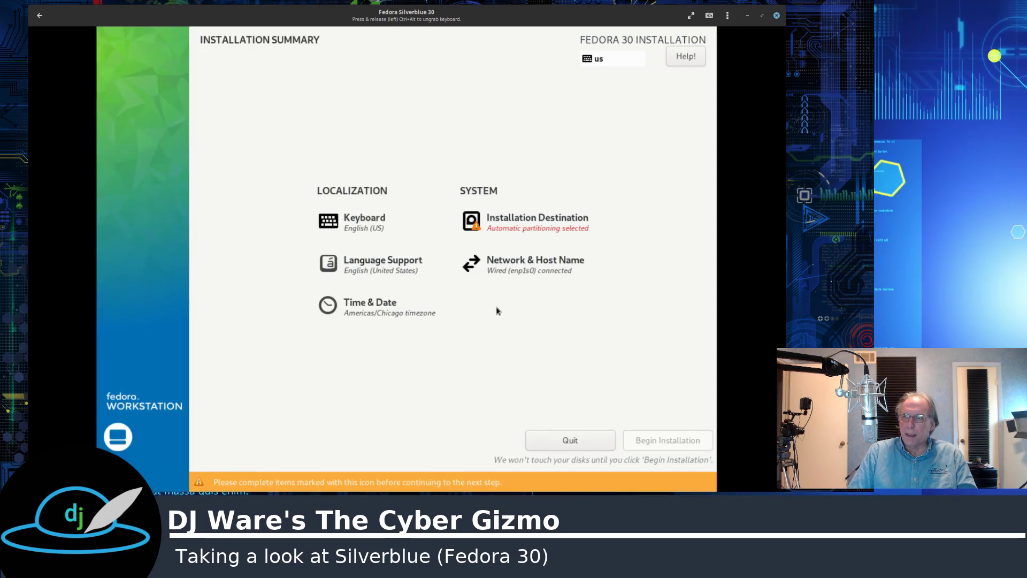
{"action": "left_click", "coordinate": [517, 223]}
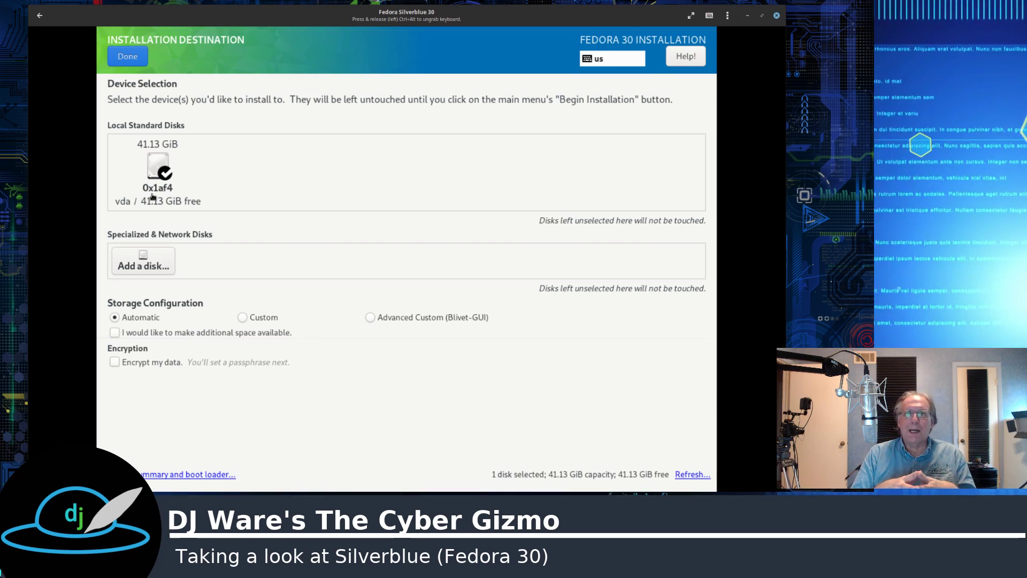
{"action": "left_click", "coordinate": [124, 59]}
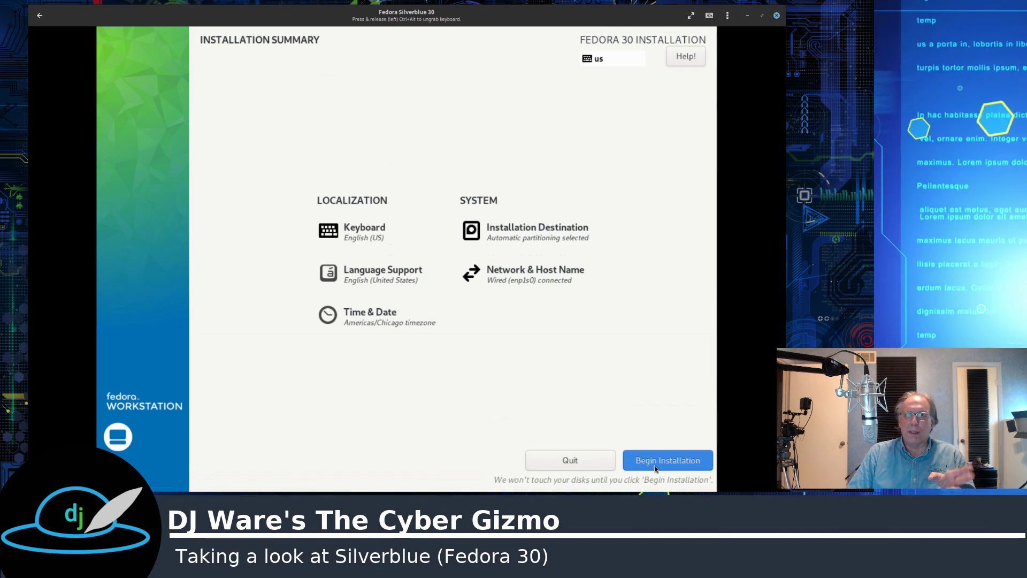
{"action": "left_click", "coordinate": [584, 463]}
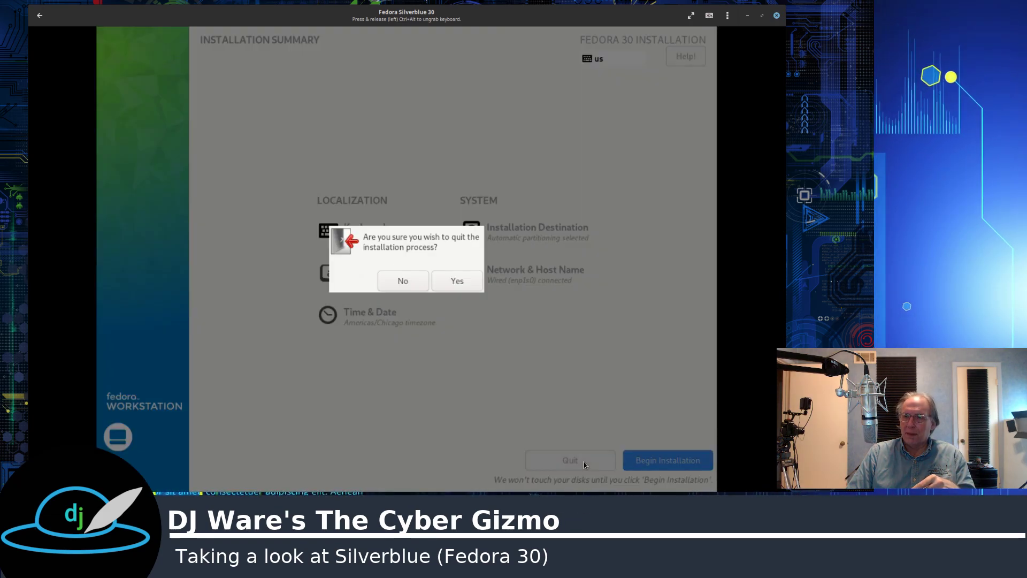
Confirm quitting the installer and sign into the Fedora Silverblue 30 2 box with the user's password.
{"action": "left_click", "coordinate": [457, 282]}
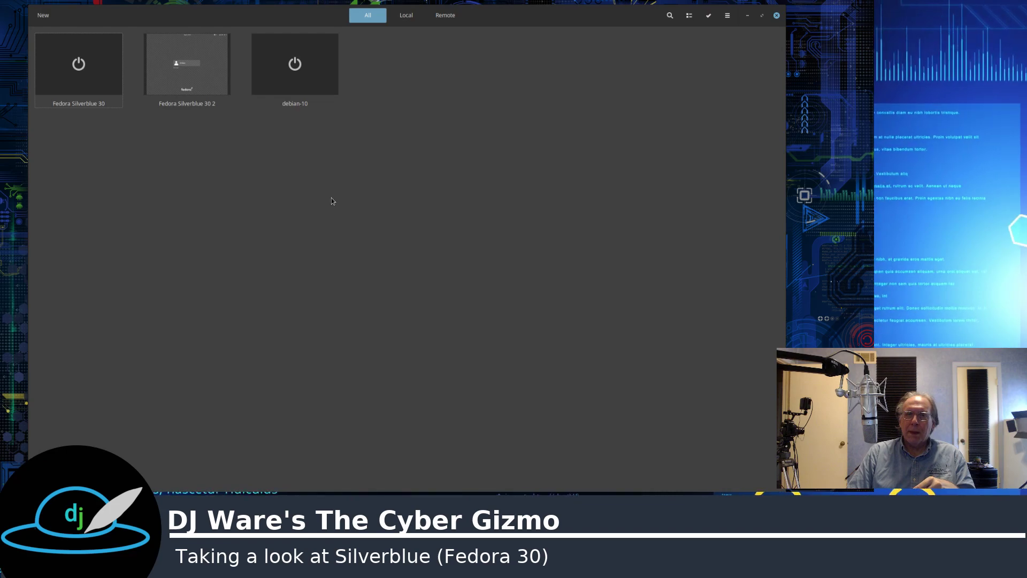
{"action": "left_click", "coordinate": [196, 80]}
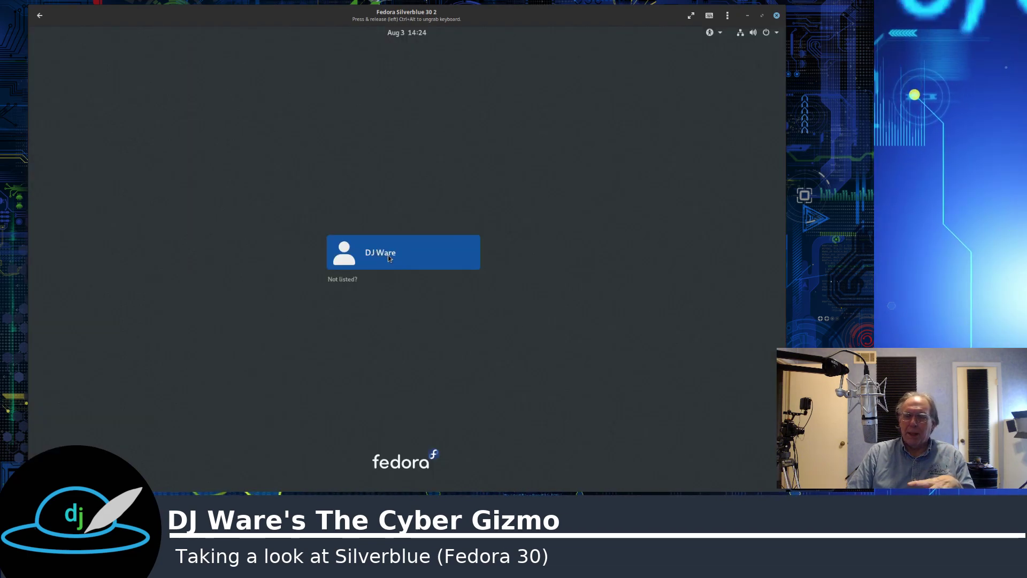
{"action": "left_click", "coordinate": [389, 258]}
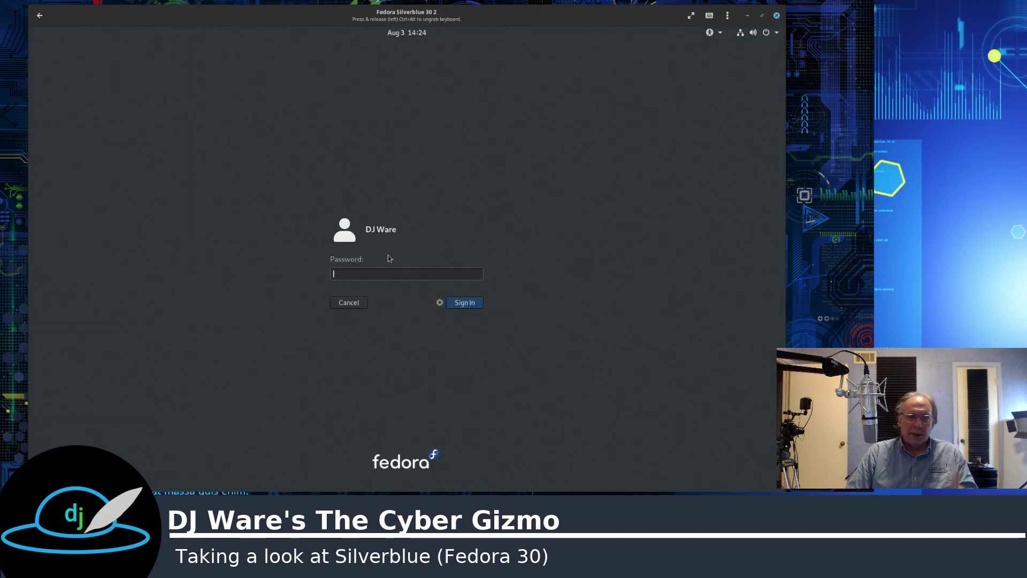
{"action": "type", "text": "••••••"}
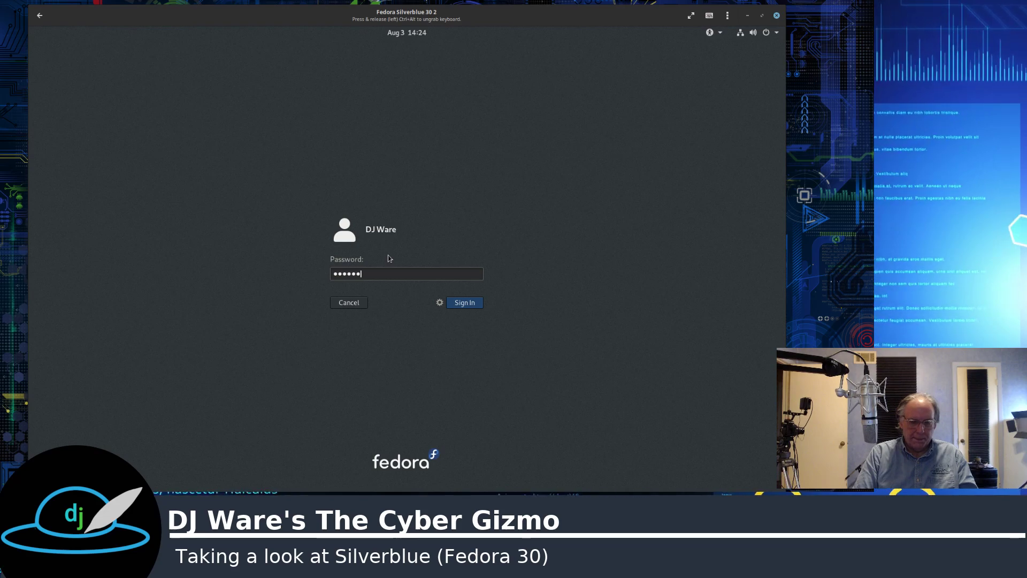
{"action": "type", "text": "•••••"}
{"action": "key", "text": "Return"}
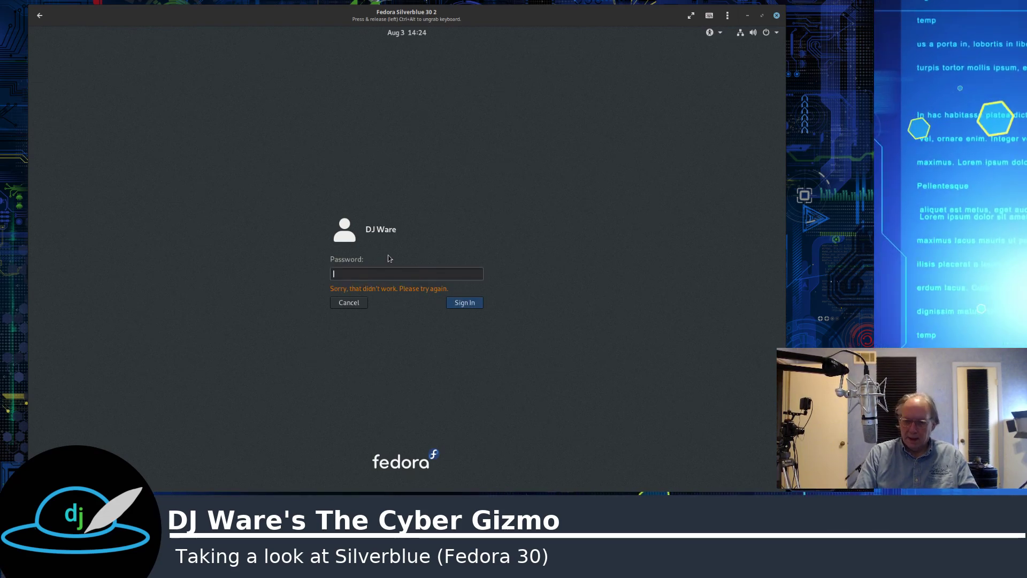
{"action": "type", "text": "••••••••••"}
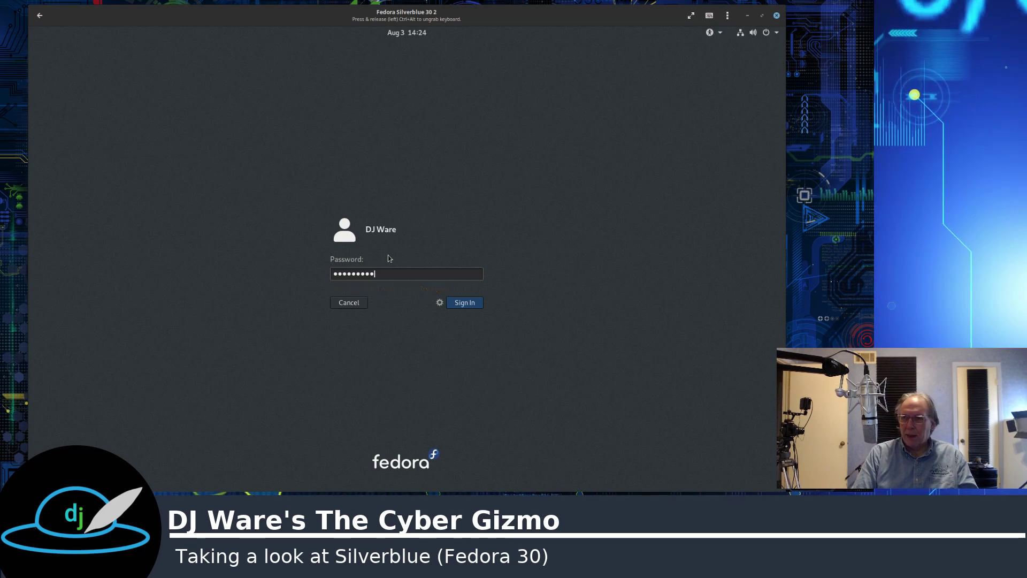
{"action": "key", "text": "Return"}
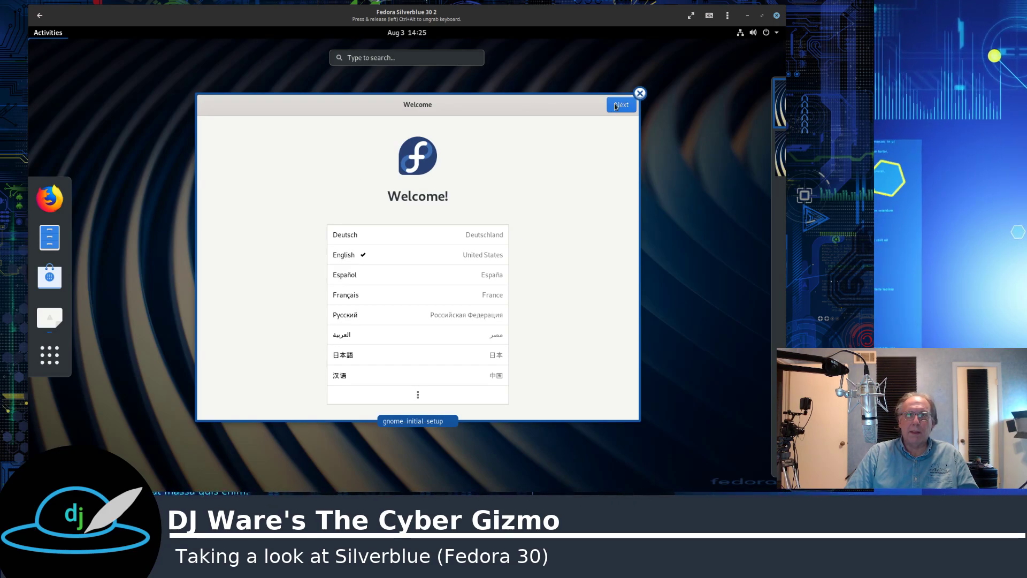
Finish initial setup with English, US layout, location off, no online accounts; close Getting Started.
{"action": "left_click", "coordinate": [616, 106]}
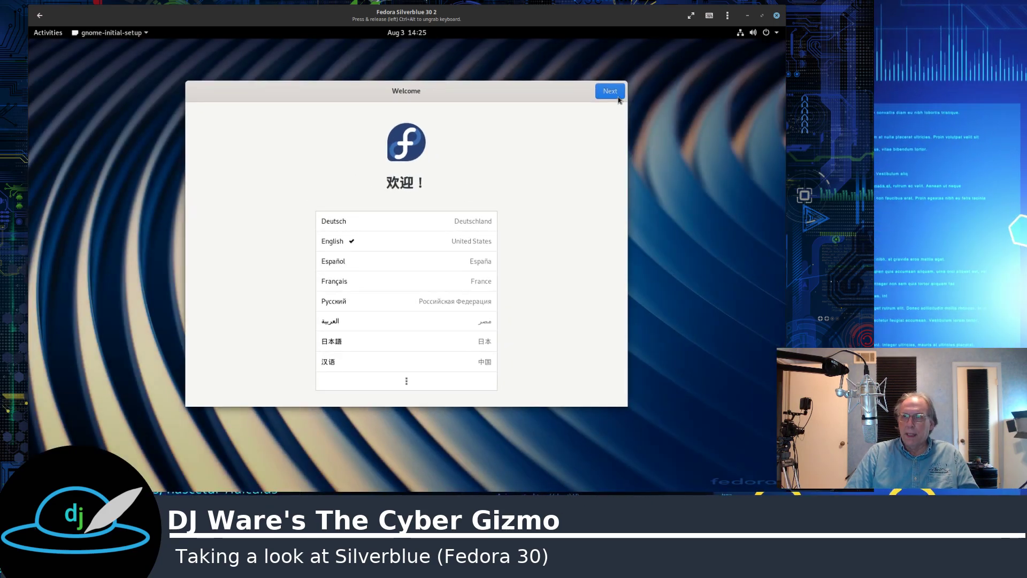
{"action": "left_click", "coordinate": [617, 96]}
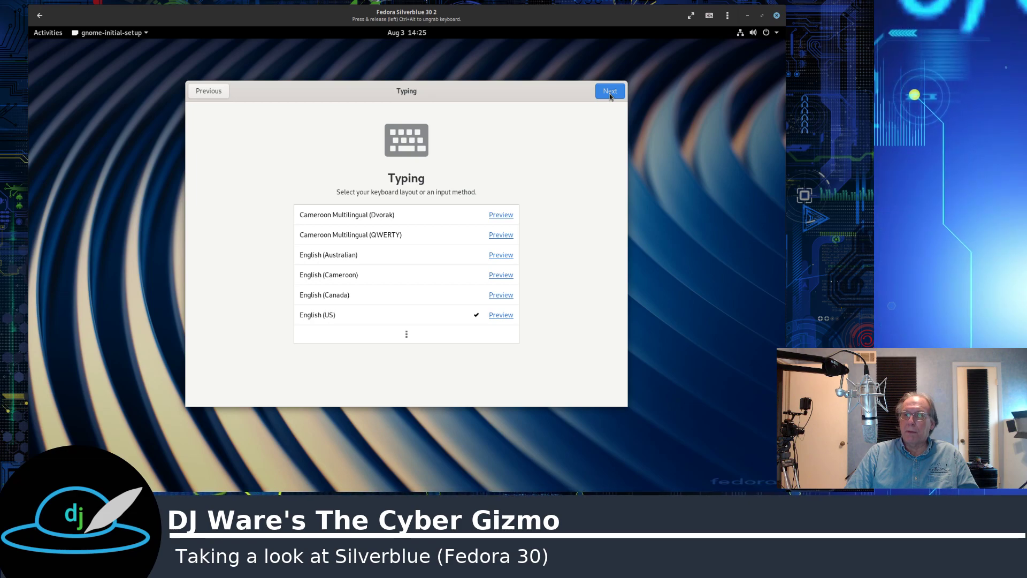
{"action": "left_click", "coordinate": [610, 95]}
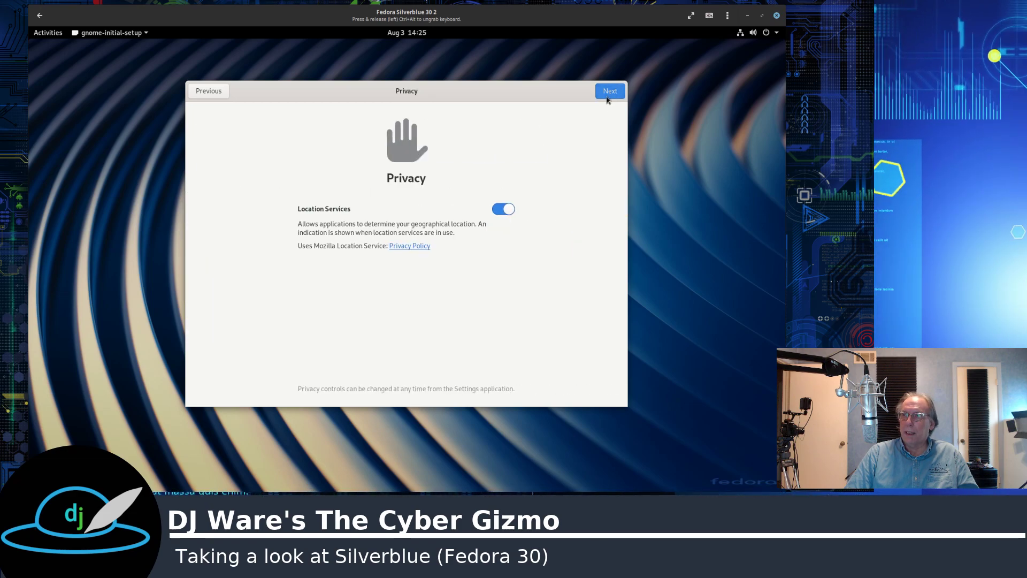
{"action": "left_click", "coordinate": [507, 209]}
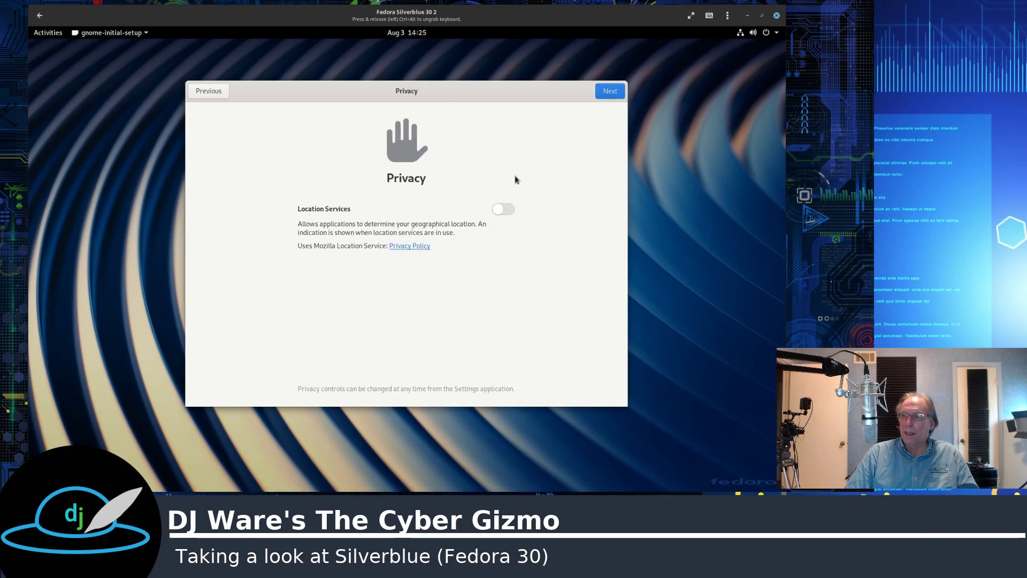
{"action": "left_click", "coordinate": [617, 90]}
{"action": "left_click", "coordinate": [608, 94]}
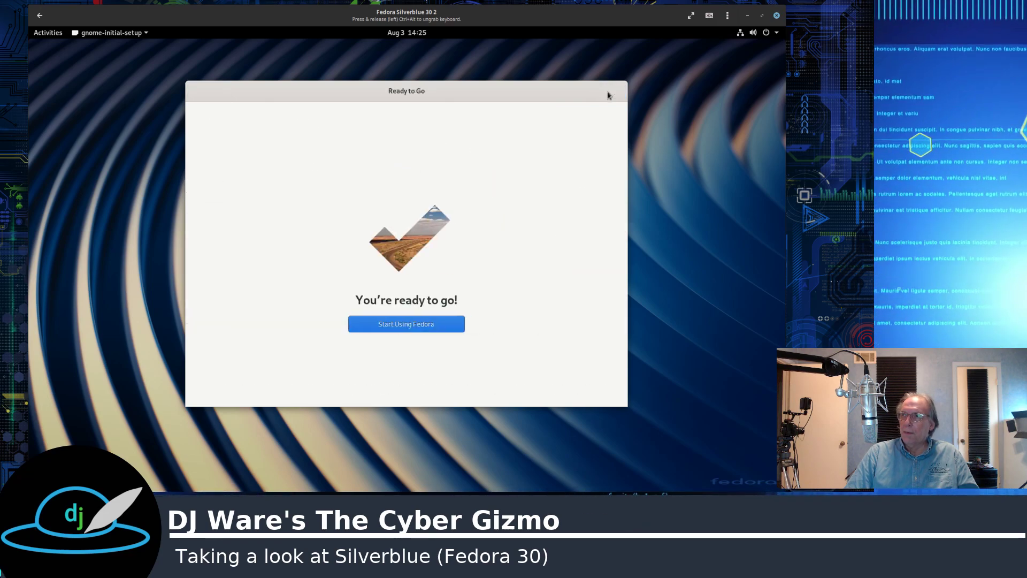
{"action": "left_click", "coordinate": [418, 324]}
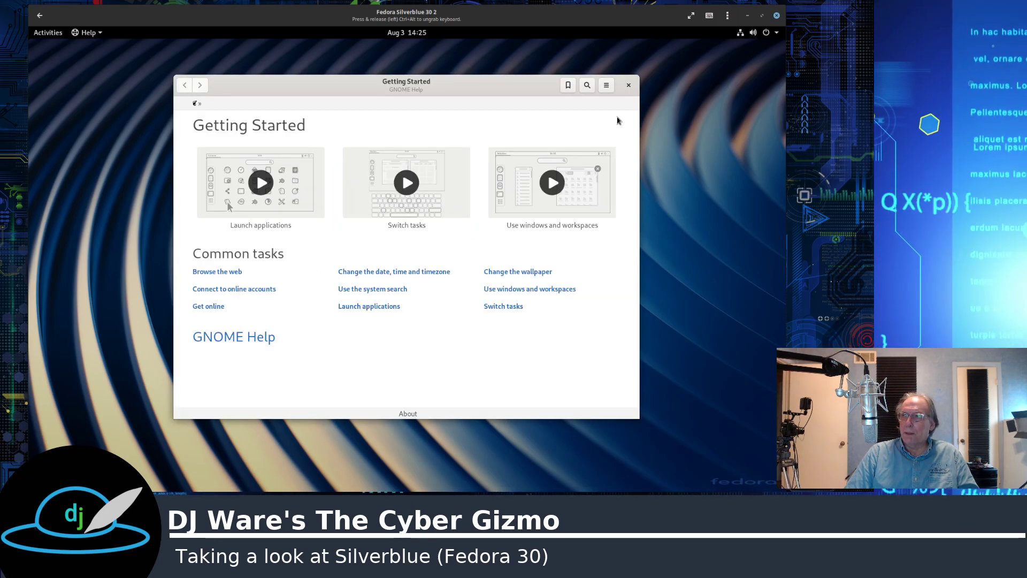
{"action": "left_click", "coordinate": [629, 85]}
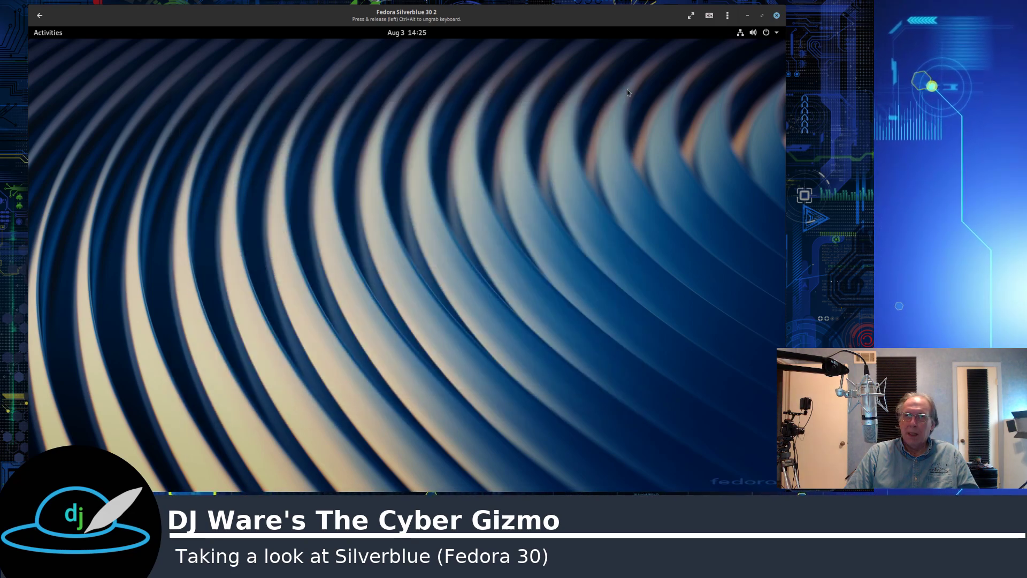
Launch Terminal from the Utilities folder in Show Applications.
{"action": "left_click", "coordinate": [49, 34]}
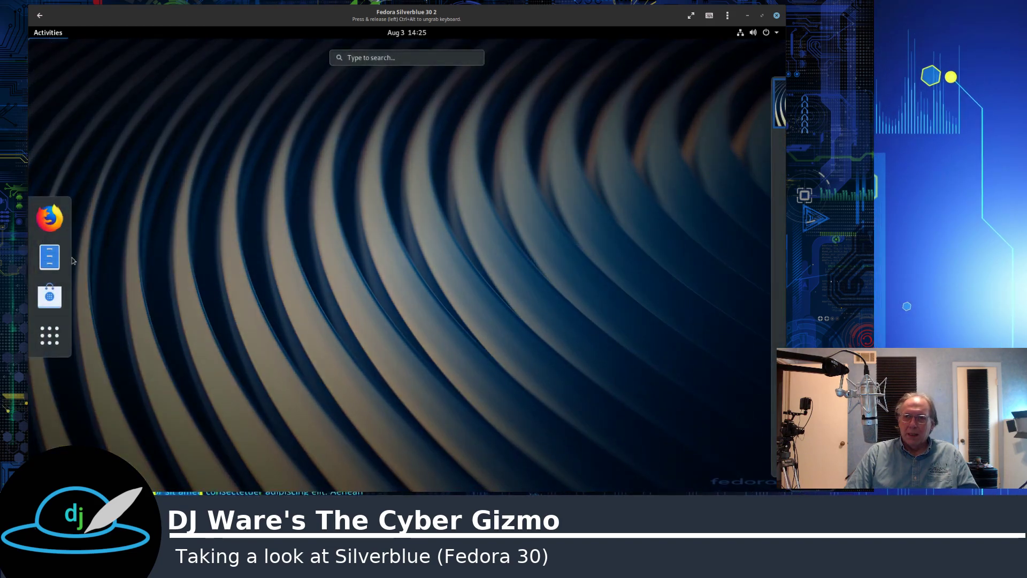
{"action": "left_click", "coordinate": [50, 336]}
{"action": "left_click", "coordinate": [537, 132]}
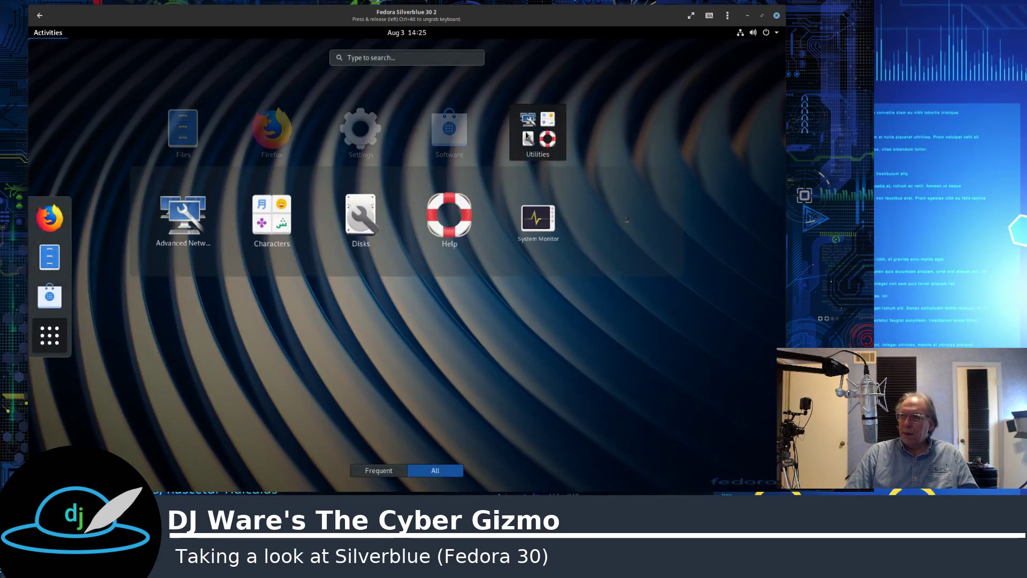
{"action": "left_click", "coordinate": [623, 217]}
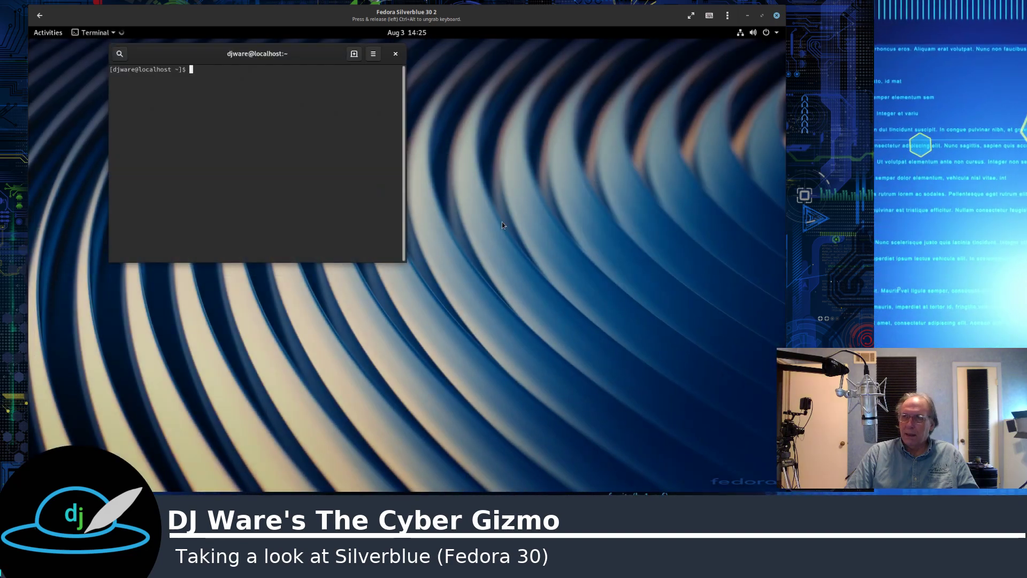
Give the Unnamed profile a custom Monospace Regular 14 font.
{"action": "left_click", "coordinate": [373, 54]}
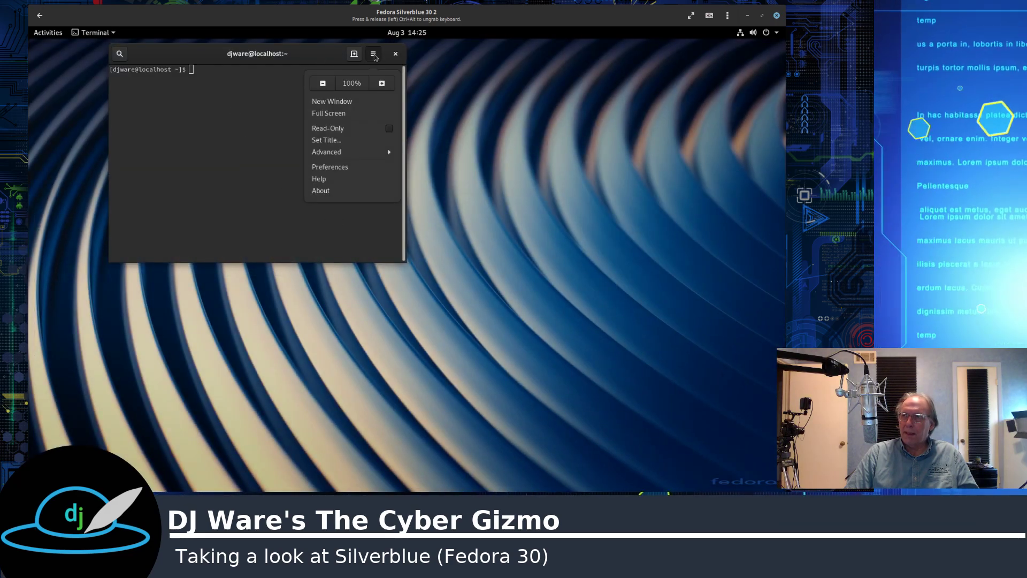
{"action": "left_click", "coordinate": [355, 162]}
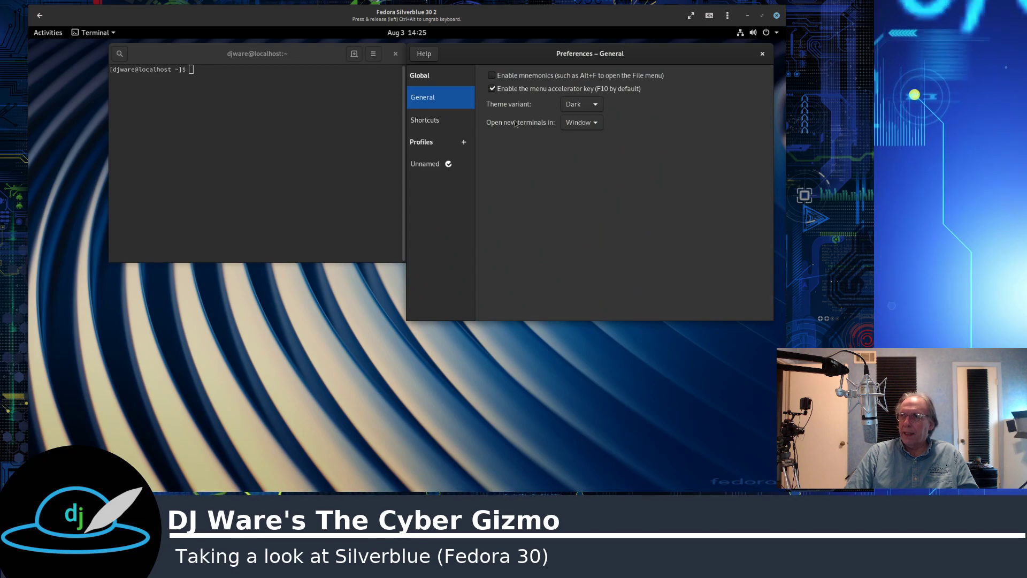
{"action": "left_click", "coordinate": [425, 163]}
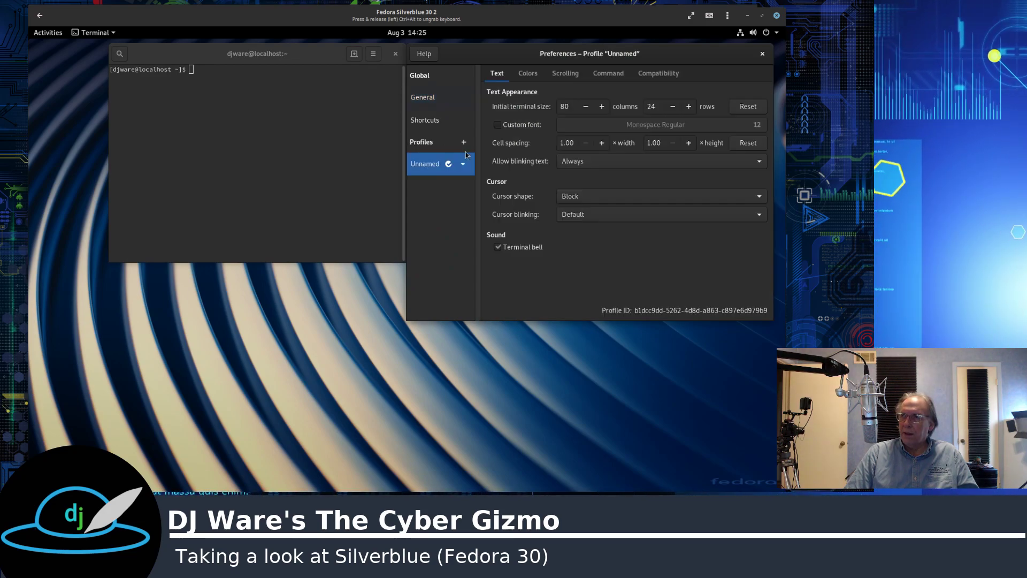
{"action": "left_click", "coordinate": [514, 126]}
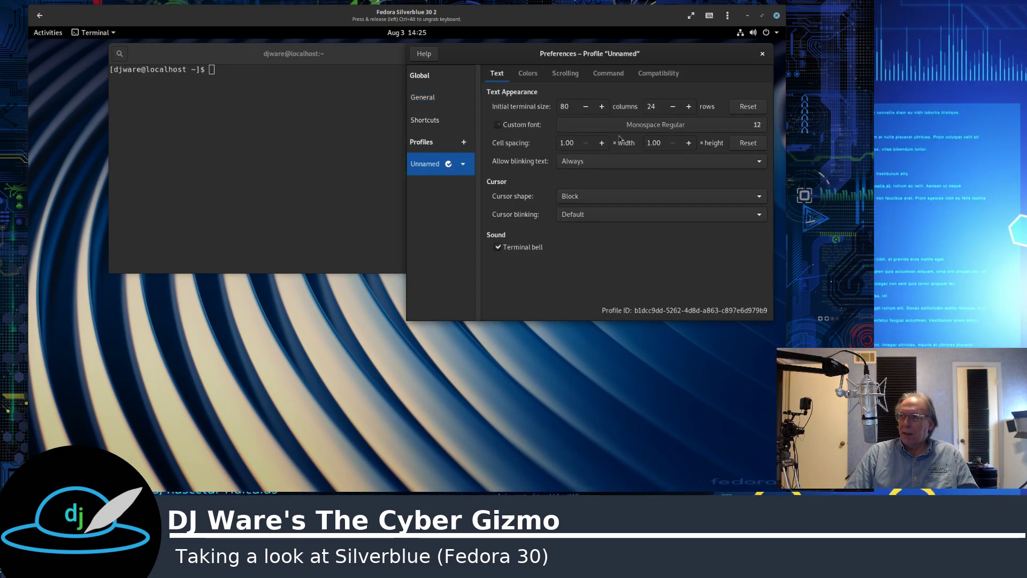
{"action": "left_click", "coordinate": [764, 128]}
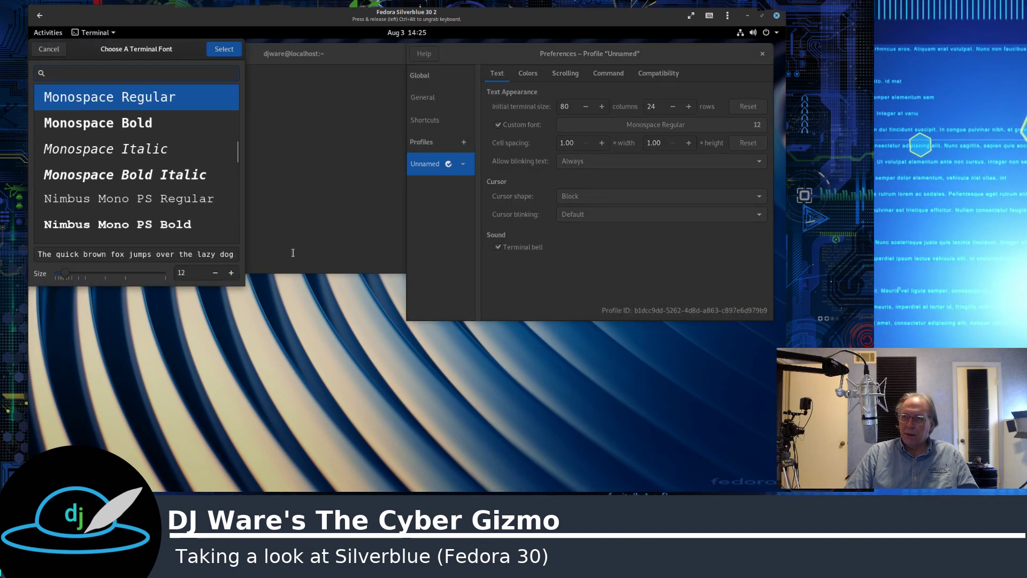
{"action": "left_click", "coordinate": [233, 275]}
{"action": "left_click", "coordinate": [231, 274]}
{"action": "left_click", "coordinate": [231, 274]}
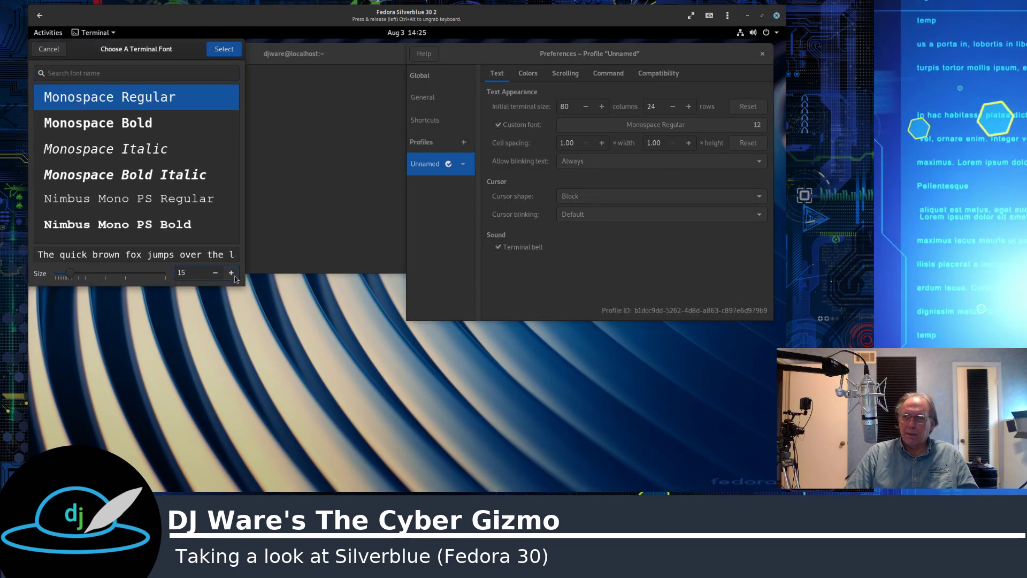
{"action": "left_click", "coordinate": [215, 273]}
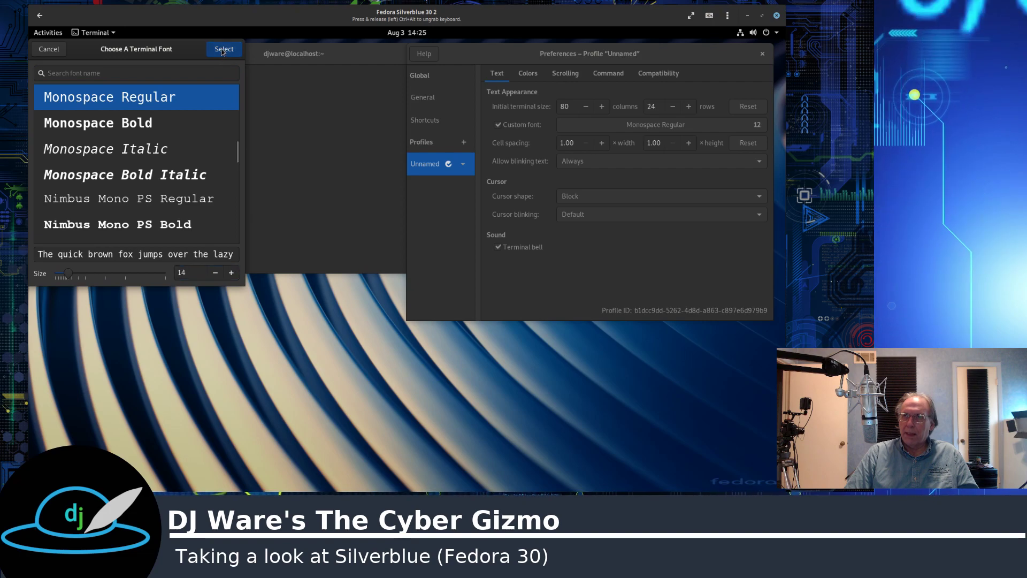
{"action": "left_click", "coordinate": [224, 48]}
Close Preferences and run ls, uname -a, yum and dnf to probe the system.
{"action": "left_click", "coordinate": [762, 53]}
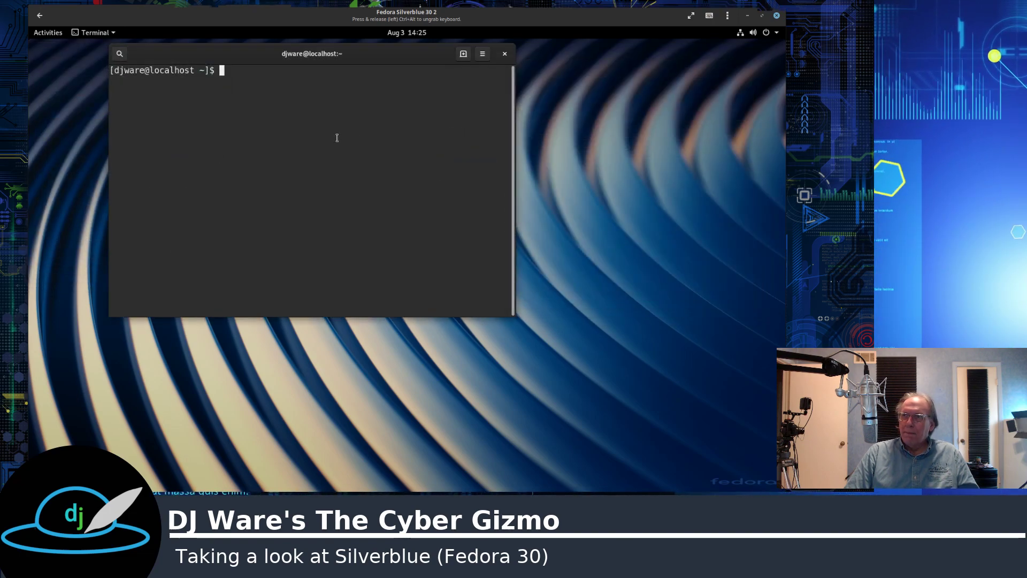
{"action": "type", "text": "ls"}
{"action": "key", "text": "Return"}
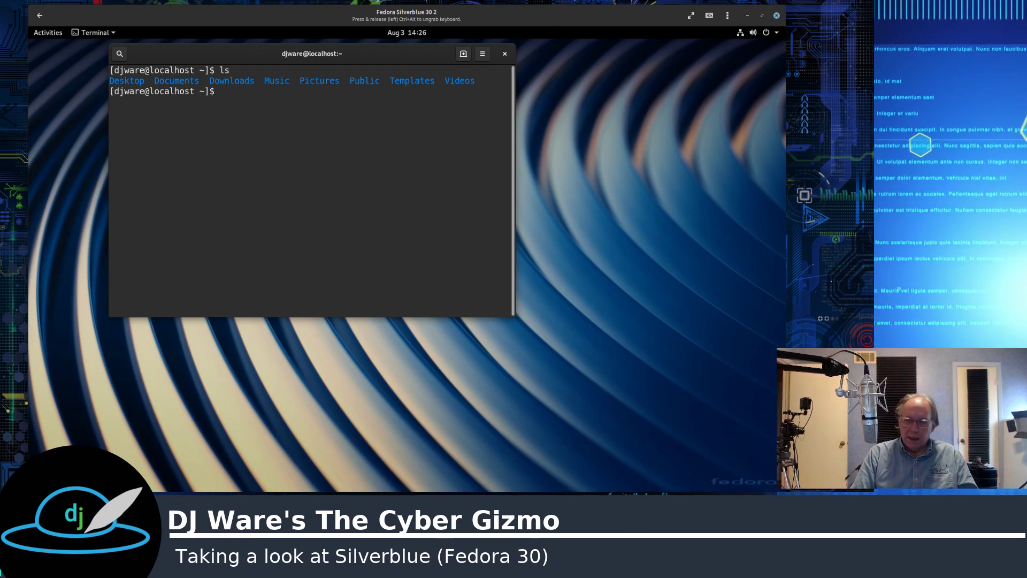
{"action": "type", "text": "unam"}
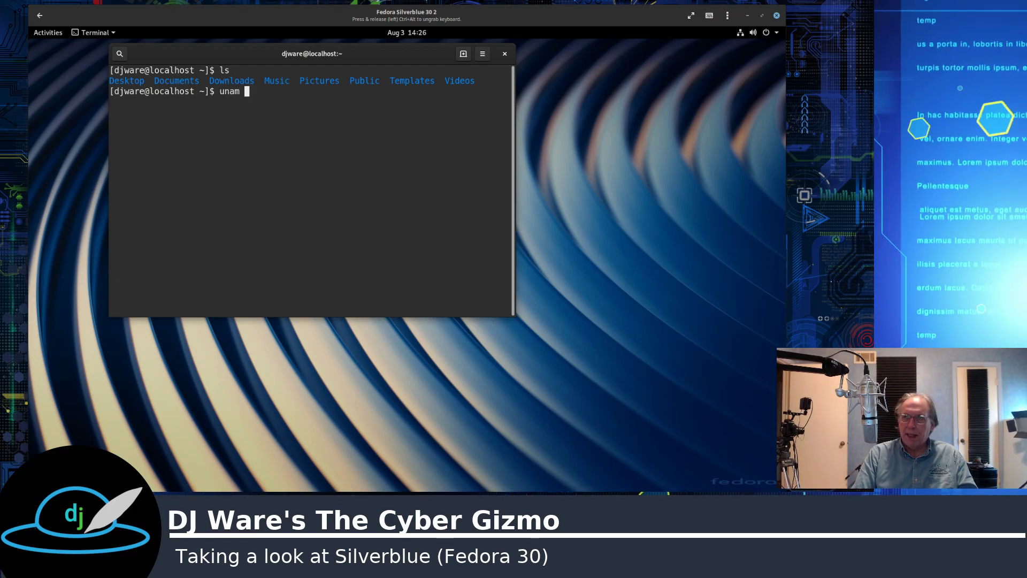
{"action": "type", "text": "e -a"}
{"action": "key", "text": "Return"}
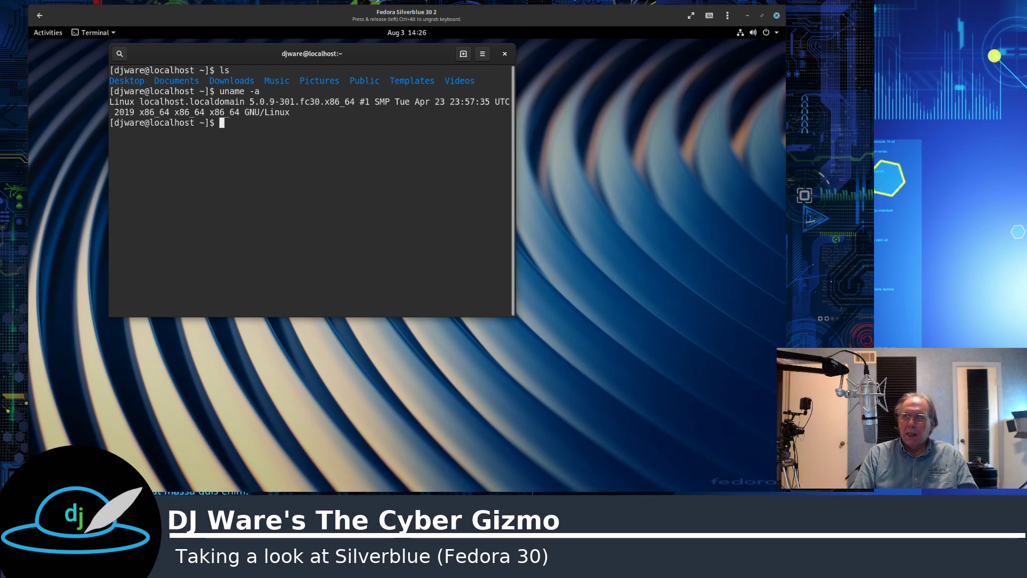
{"action": "type", "text": "yu"}
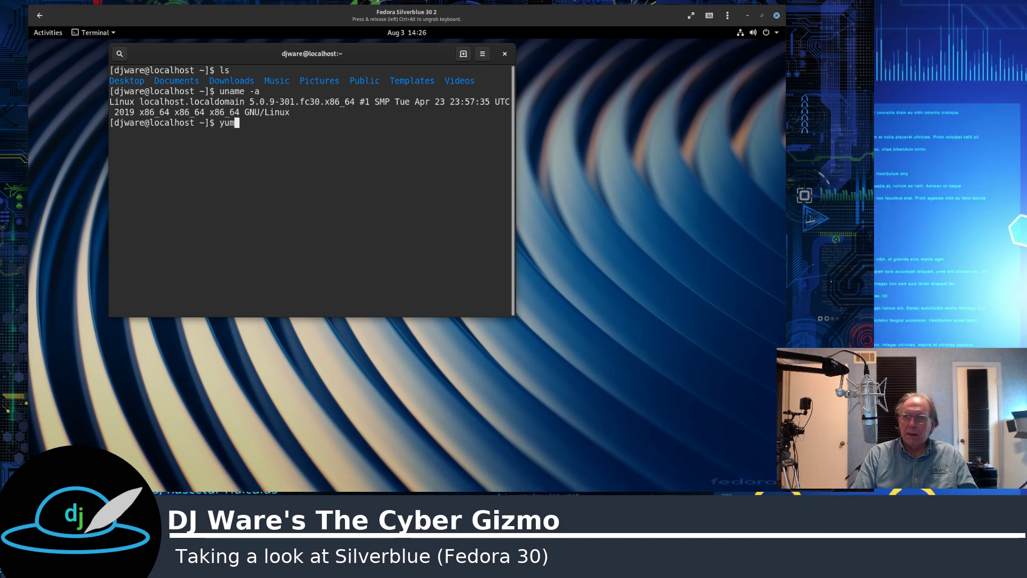
{"action": "type", "text": "m"}
{"action": "key", "text": "Return"}
{"action": "type", "text": "dnf"}
{"action": "key", "text": "Return"}
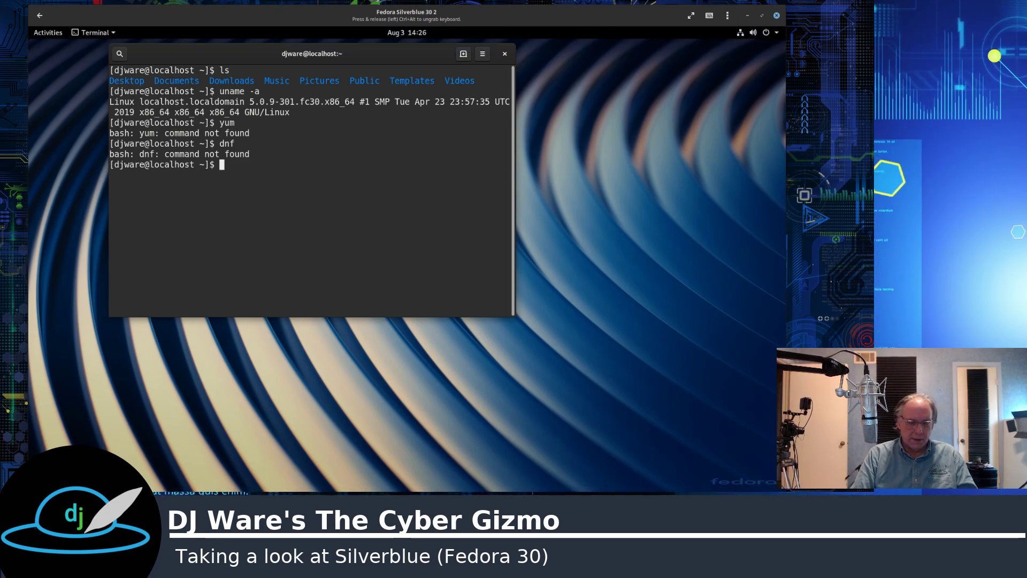
Run rpm-ostree for its help, then rpm-ostree status showing the 30.1.2 deployment.
{"action": "type", "text": "rpm-"}
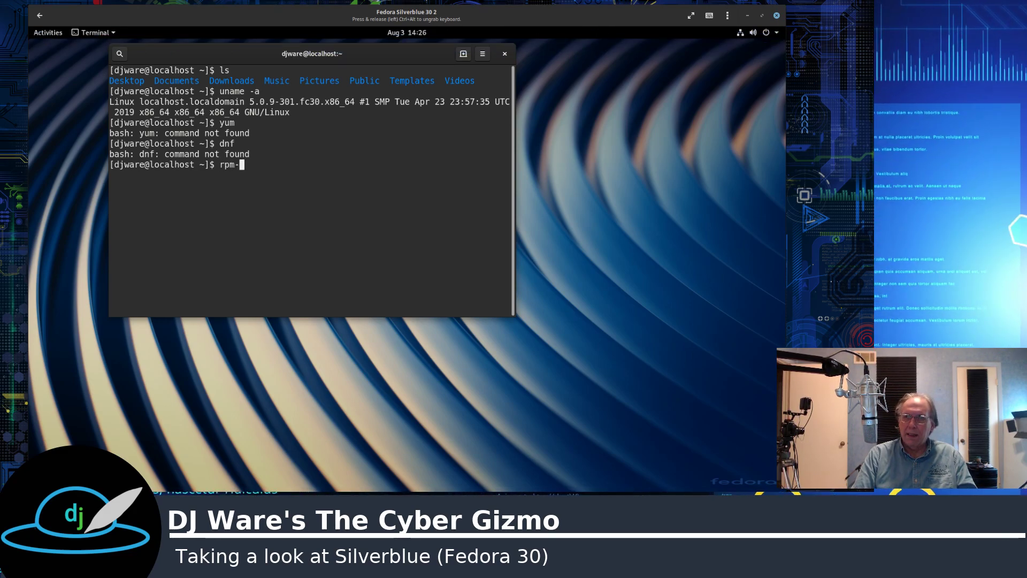
{"action": "type", "text": "oste"}
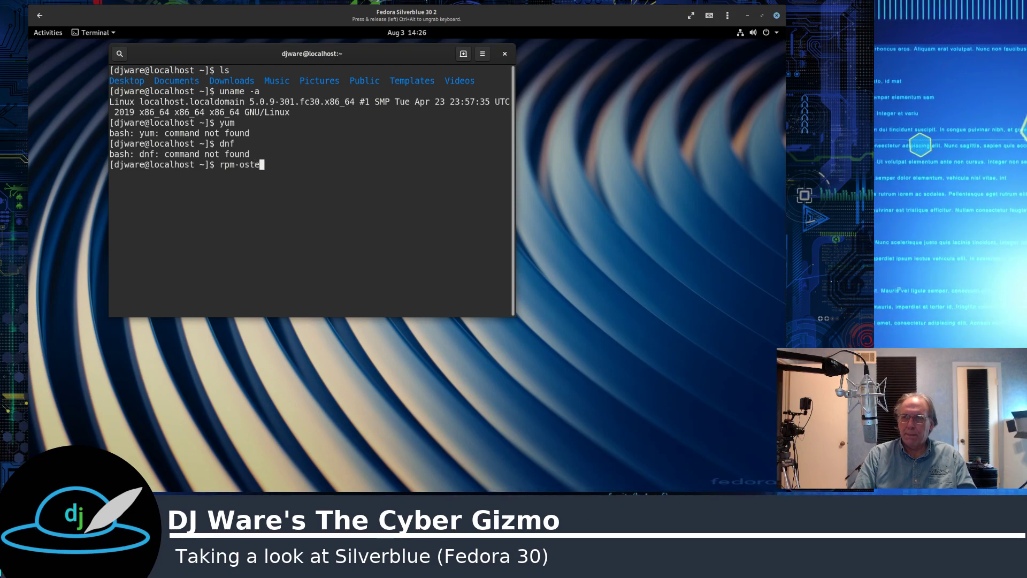
{"action": "type", "text": "ee"}
{"action": "key", "text": "Return"}
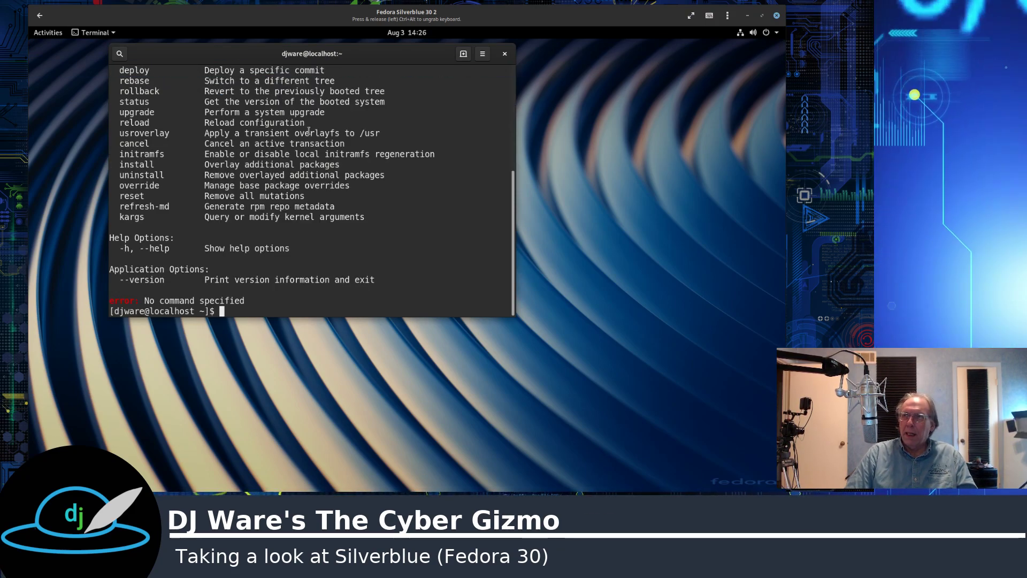
{"action": "scroll", "coordinate": [308, 131], "scroll_direction": "up", "scroll_amount": 4}
{"action": "key", "text": "Up"}
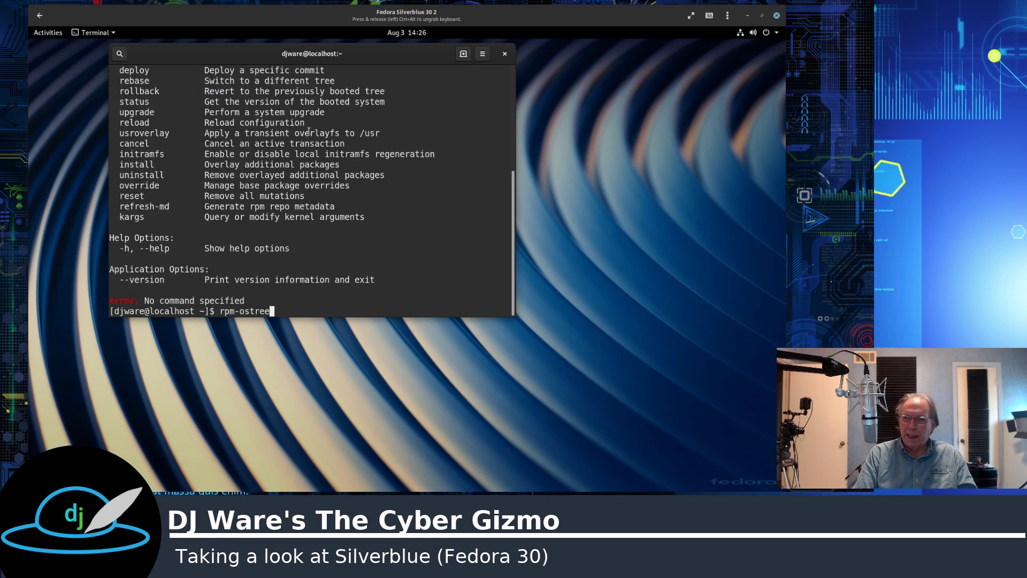
{"action": "type", "text": "statys"}
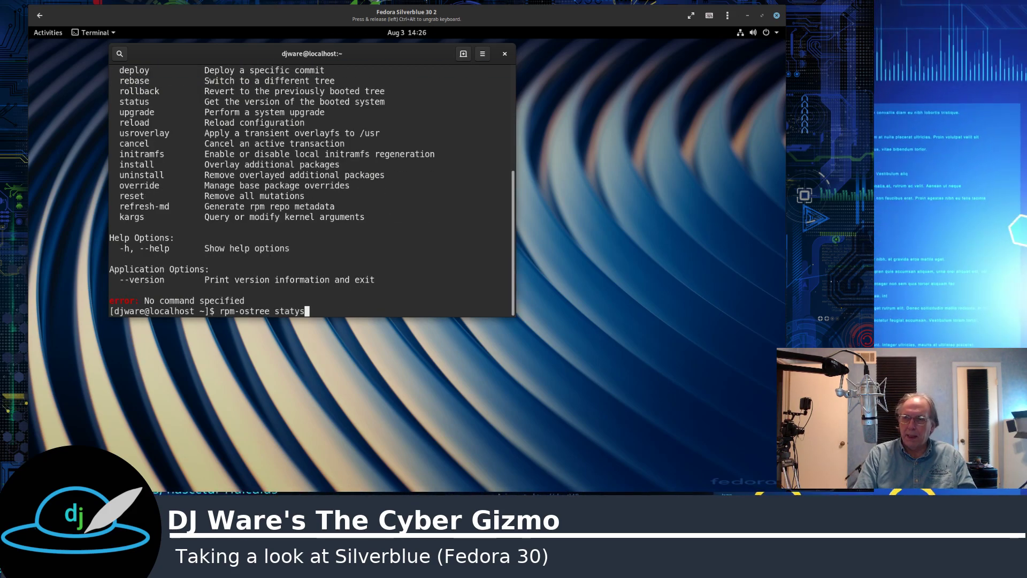
{"action": "key", "text": "BackSpace"}
{"action": "key", "text": "BackSpace"}
{"action": "type", "text": "us"}
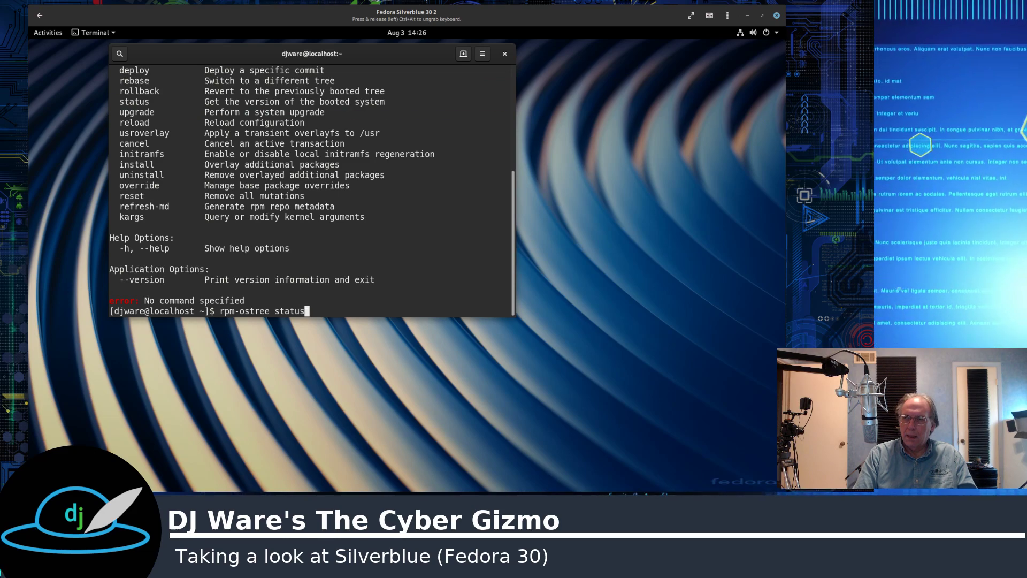
{"action": "key", "text": "Return"}
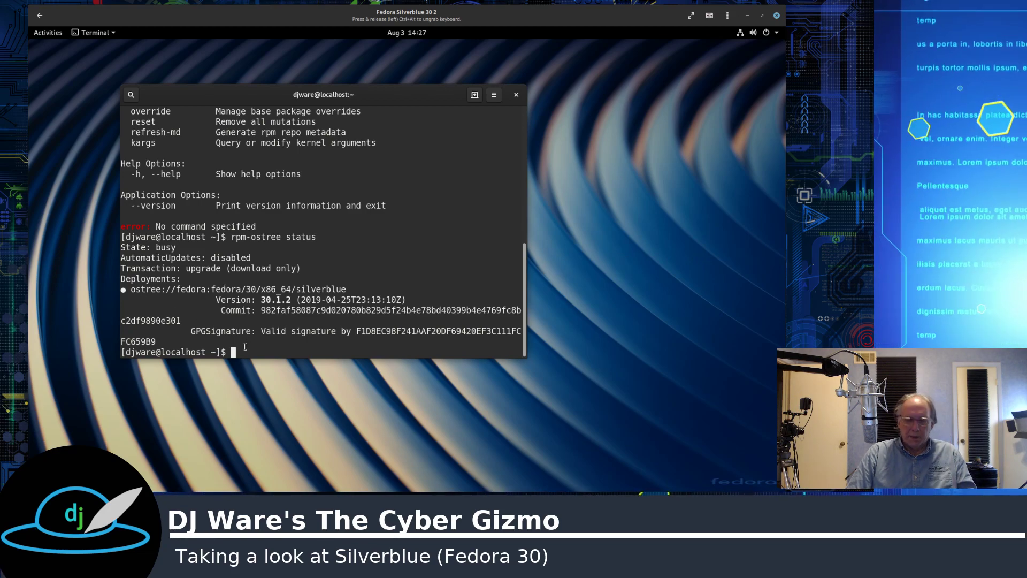
Upgrade with rpm-ostree update, then check rpm-ostree status for the staged 30.20190803.0 deployment.
{"action": "type", "text": "rpm-ost"}
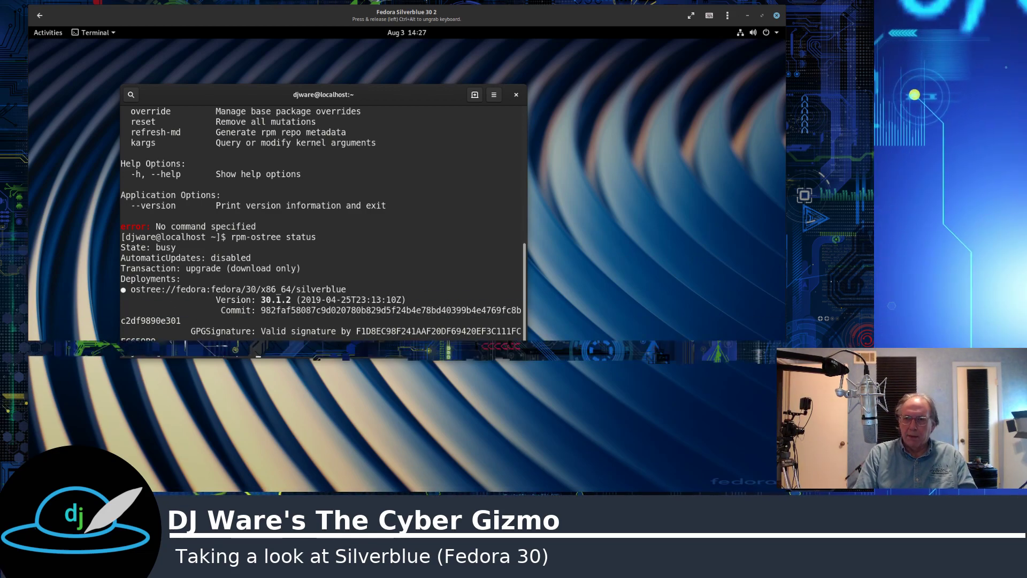
{"action": "type", "text": "ree update"}
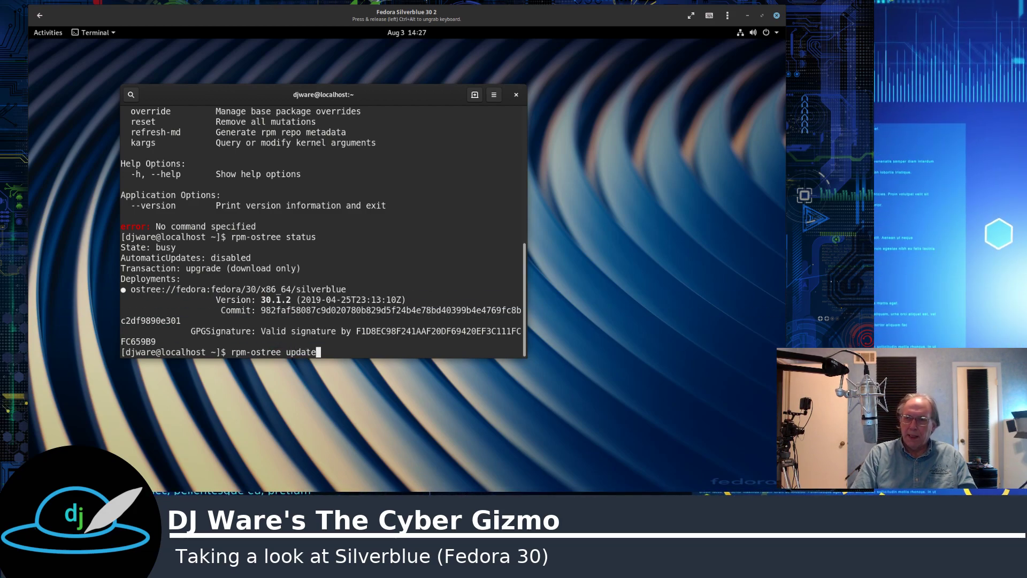
{"action": "key", "text": "Return"}
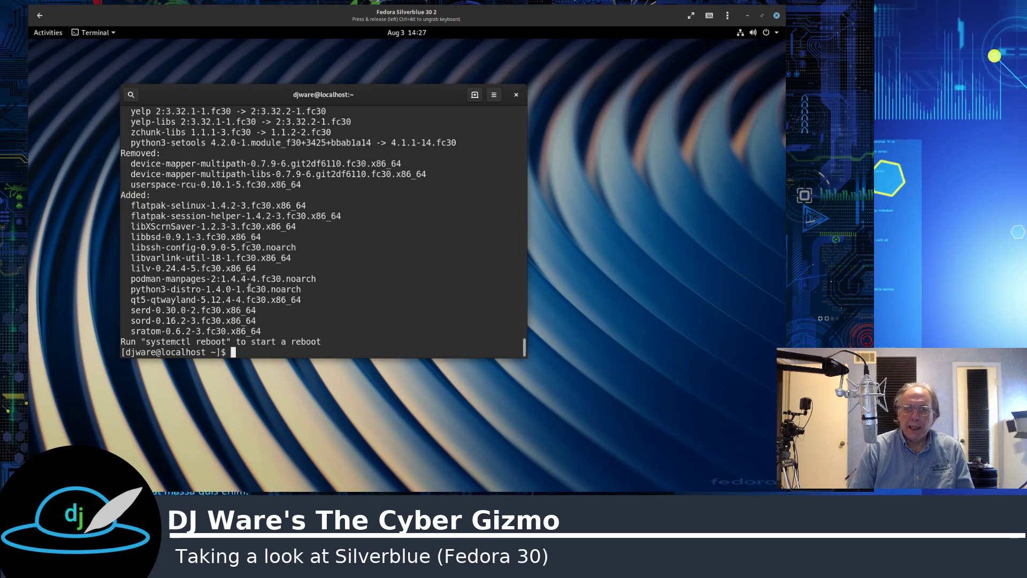
{"action": "scroll", "coordinate": [249, 288], "scroll_direction": "up", "scroll_amount": 20}
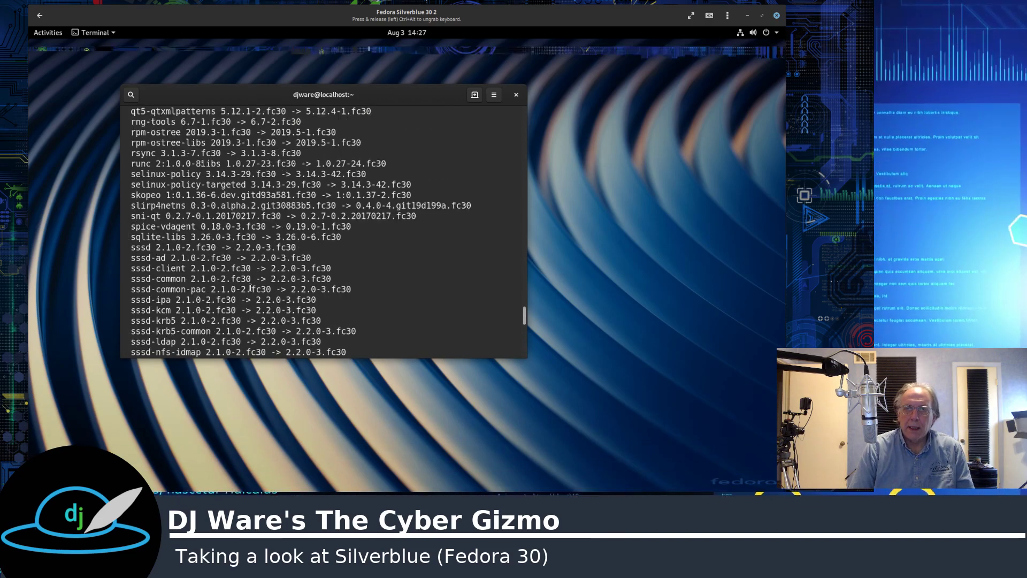
{"action": "scroll", "coordinate": [249, 288], "scroll_direction": "up", "scroll_amount": 10}
{"action": "scroll", "coordinate": [249, 288], "scroll_direction": "down", "scroll_amount": 20}
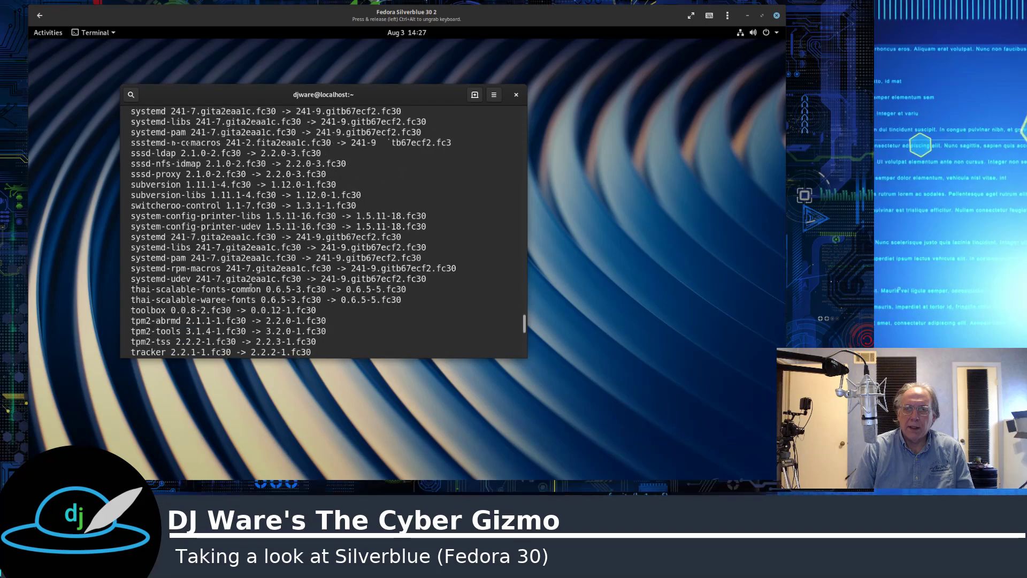
{"action": "scroll", "coordinate": [249, 288], "scroll_direction": "down", "scroll_amount": 10}
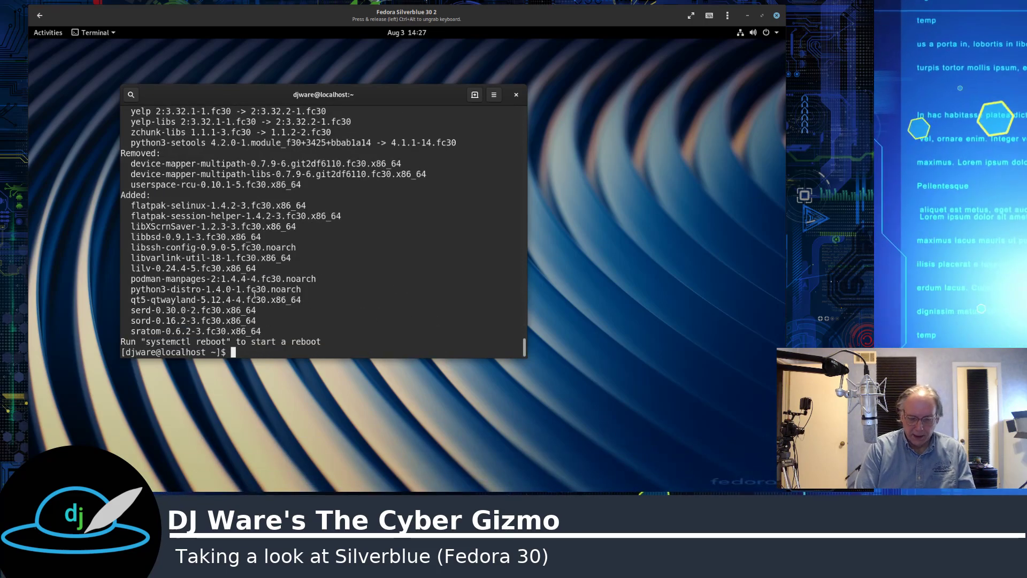
{"action": "type", "text": "rpm-os"}
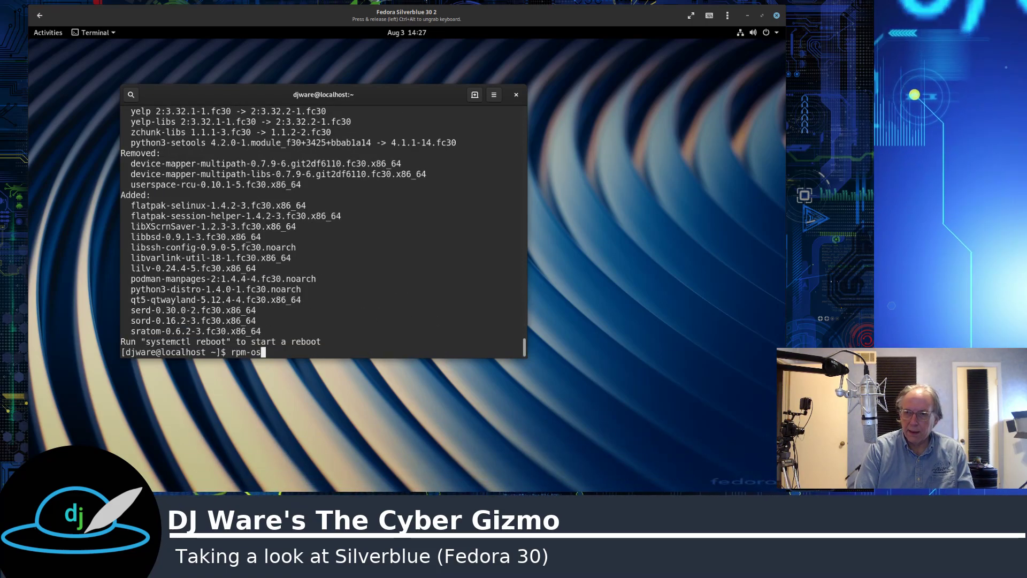
{"action": "type", "text": "tree sta"}
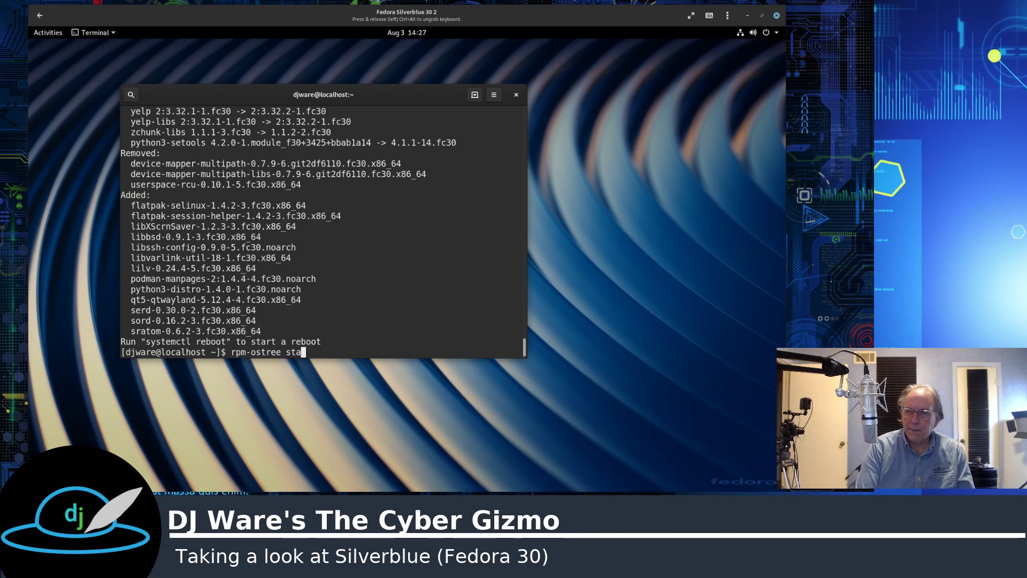
{"action": "type", "text": "tus"}
{"action": "key", "text": "Return"}
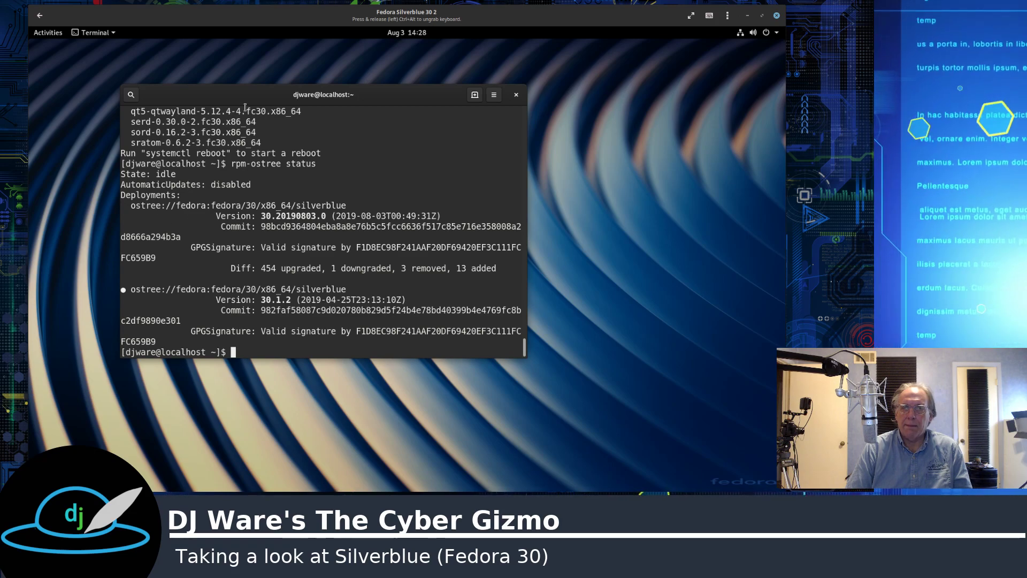
Move the VM's terminal window slightly to the right.
{"action": "left_click_drag", "start_coordinate": [256, 98], "coordinate": [330, 101]}
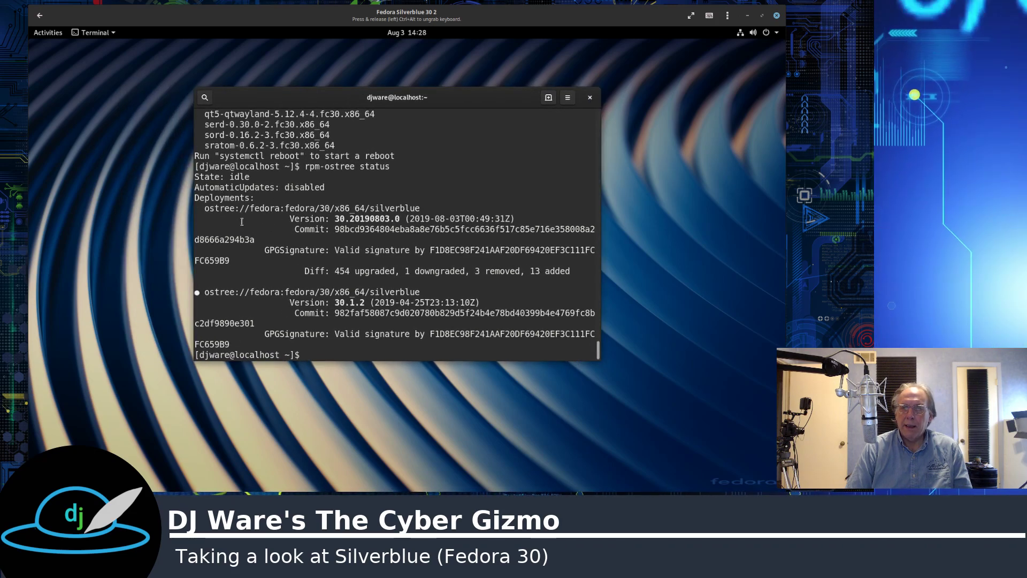
Check GNOME Software's Updates list, showing 14 restart-requiring updates, then close Software.
{"action": "left_click", "coordinate": [47, 32]}
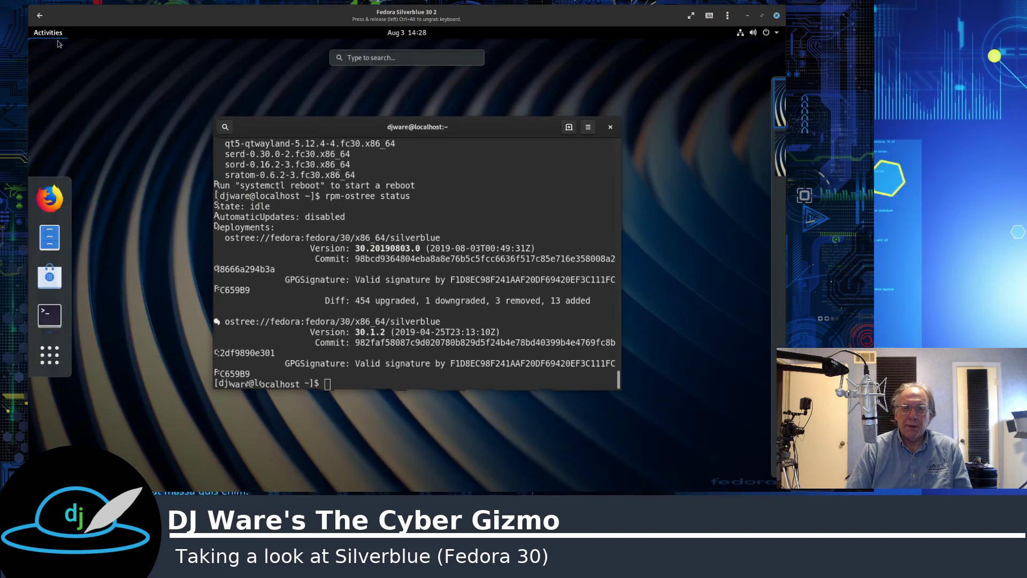
{"action": "left_click", "coordinate": [59, 275]}
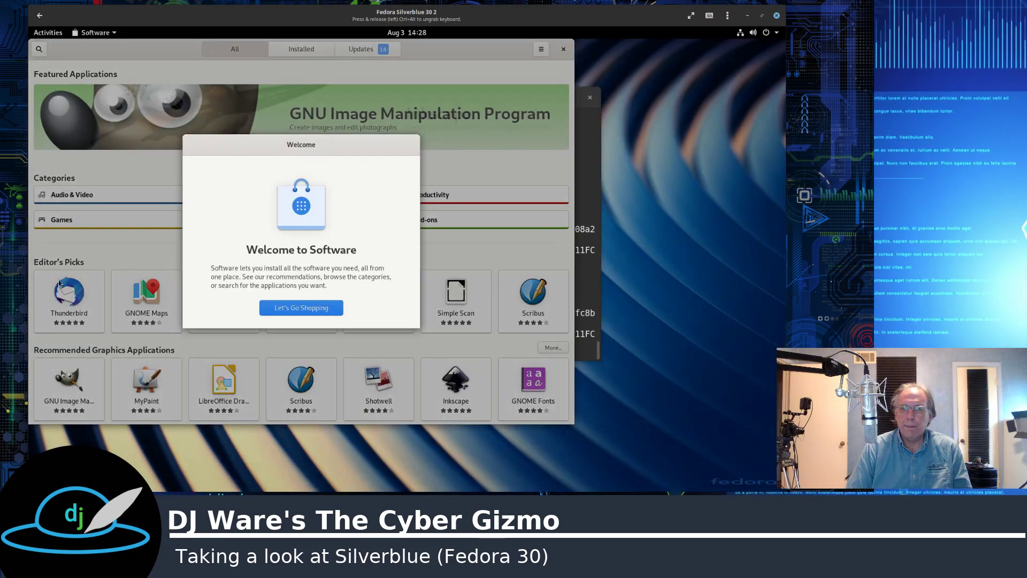
{"action": "left_click", "coordinate": [302, 308]}
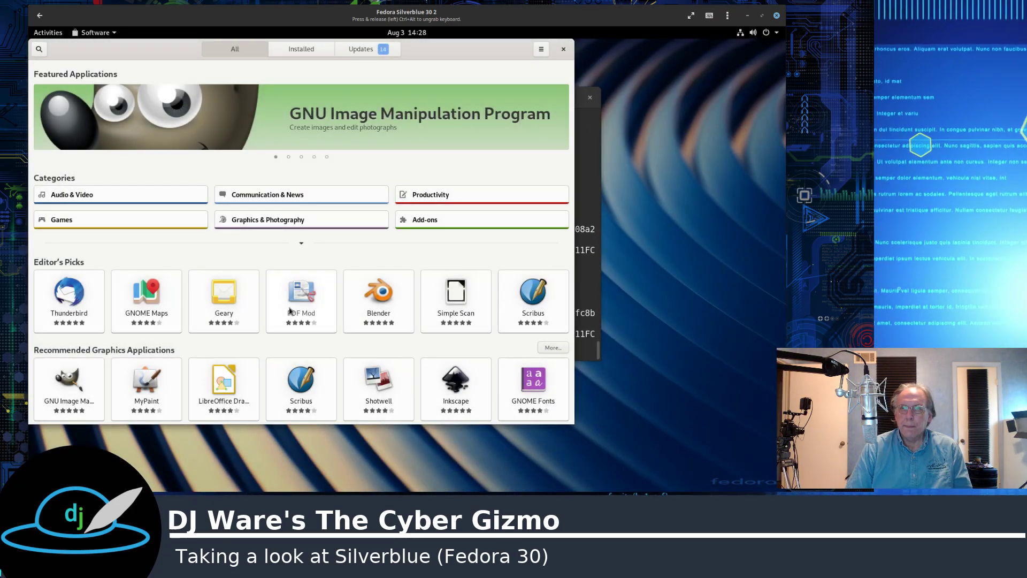
{"action": "left_click", "coordinate": [367, 53]}
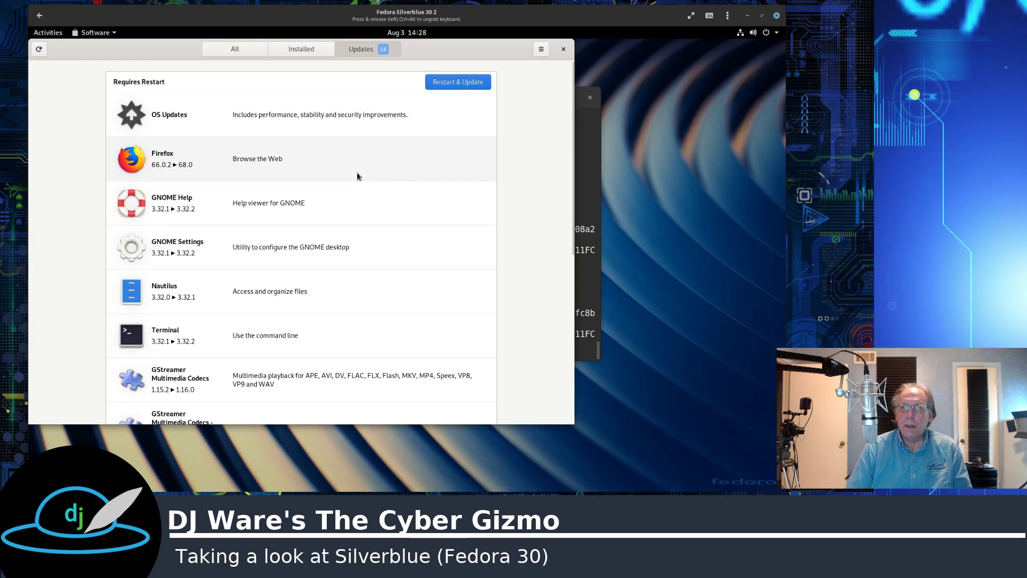
{"action": "left_click", "coordinate": [562, 50]}
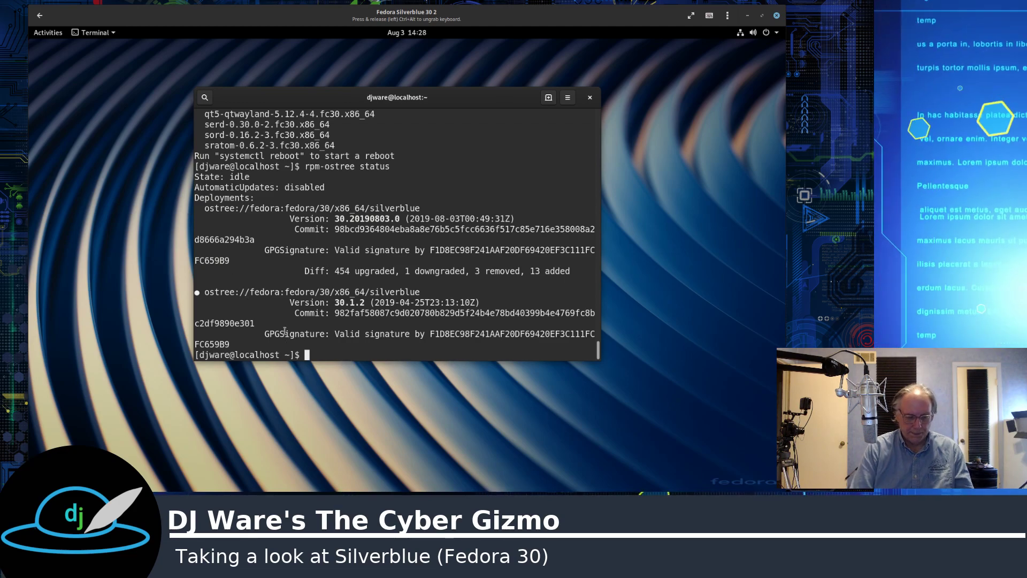
Reboot the VM with 'sudo systemctl reboot', entering the sudo password.
{"action": "type", "text": "r"}
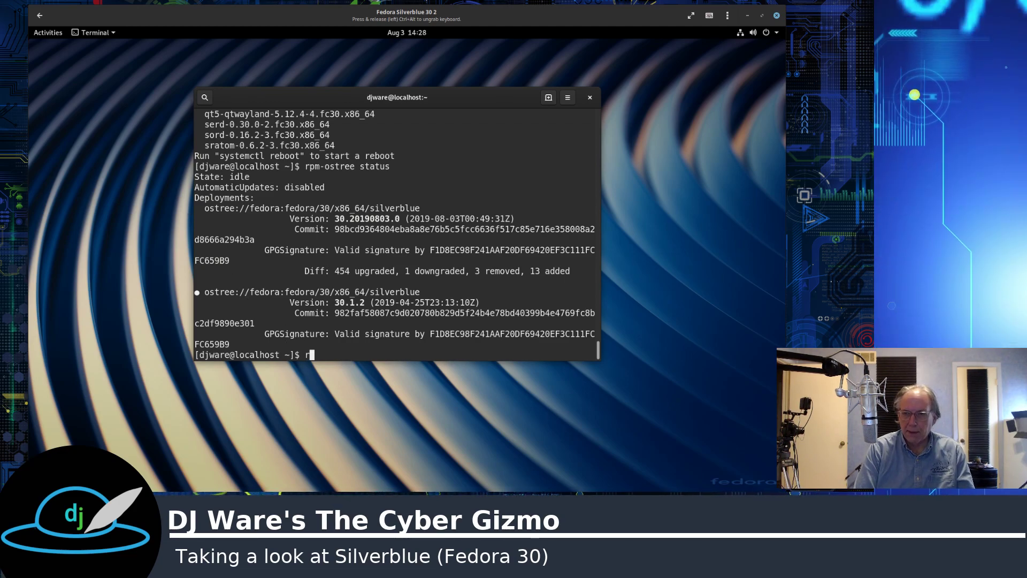
{"action": "type", "text": "eboot"}
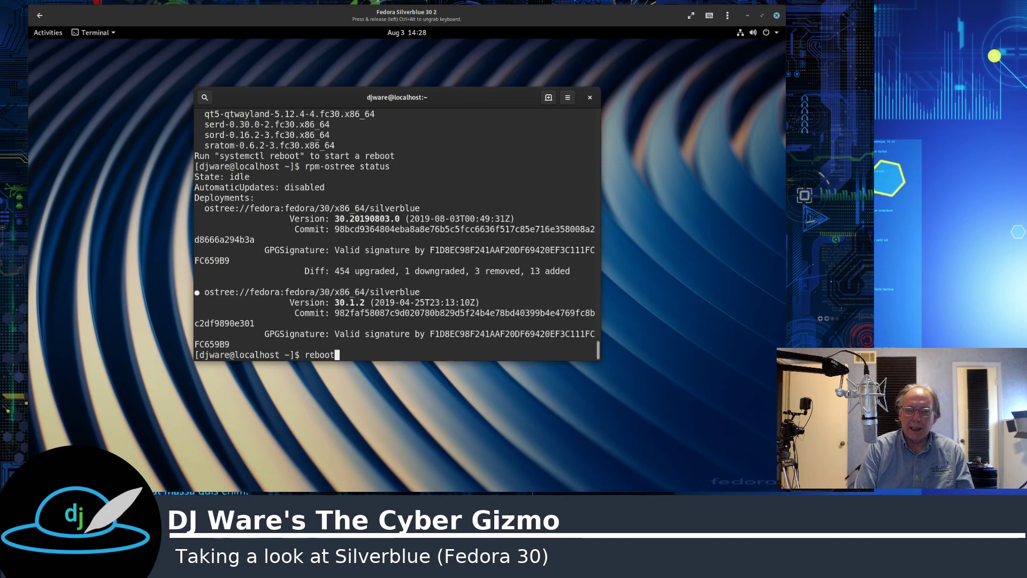
{"action": "key", "text": "BackSpace"}
{"action": "key", "text": "BackSpace"}
{"action": "key", "text": "BackSpace"}
{"action": "key", "text": "BackSpace"}
{"action": "key", "text": "BackSpace"}
{"action": "type", "text": "s"}
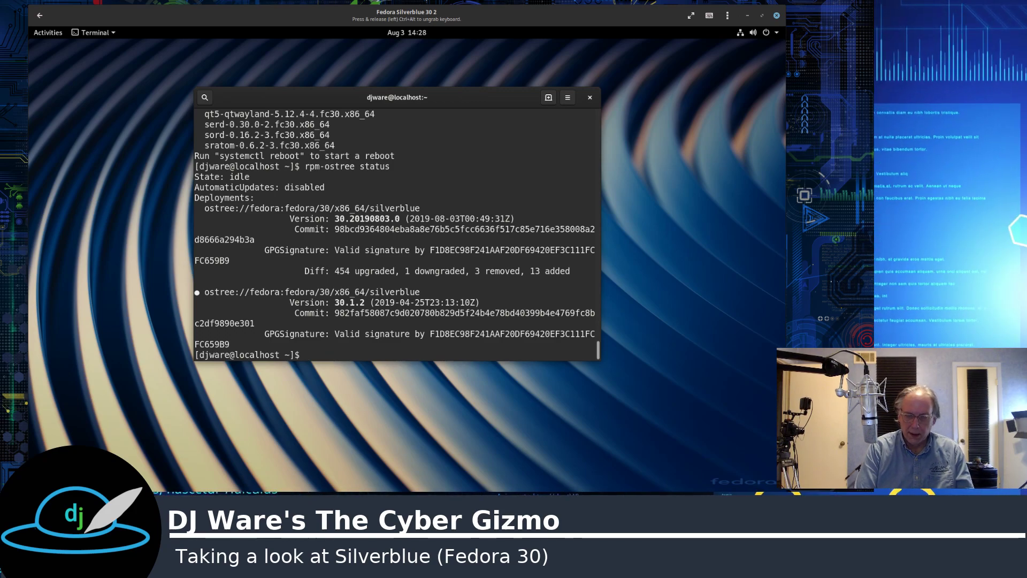
{"action": "type", "text": "udo systemctl"}
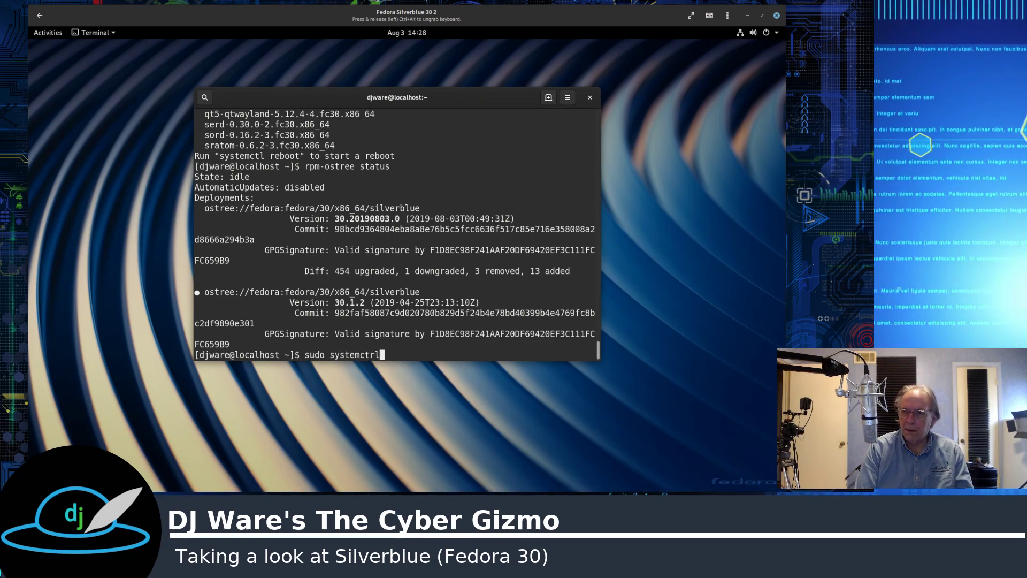
{"action": "key", "text": "BackSpace"}
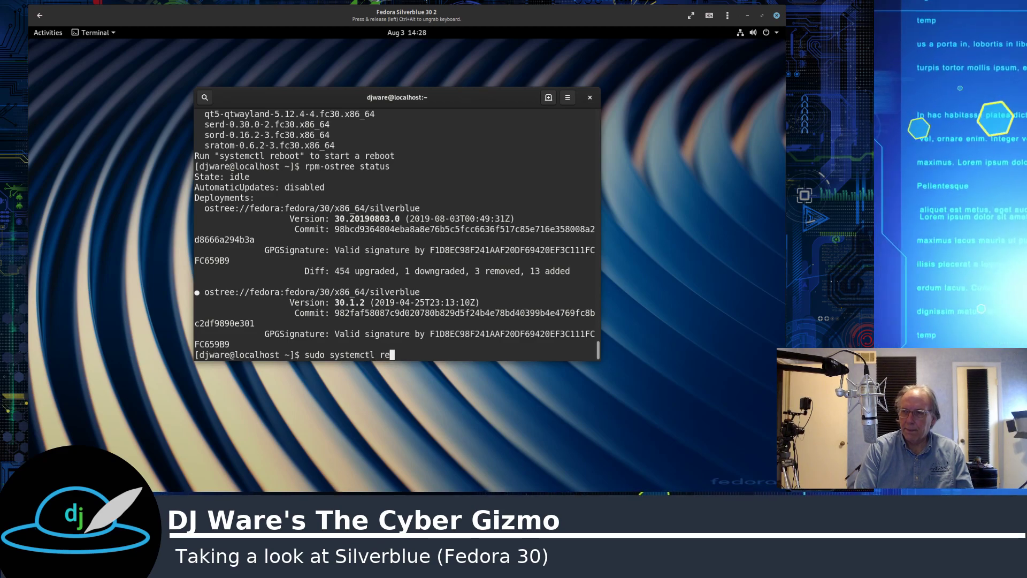
{"action": "type", "text": "reboot"}
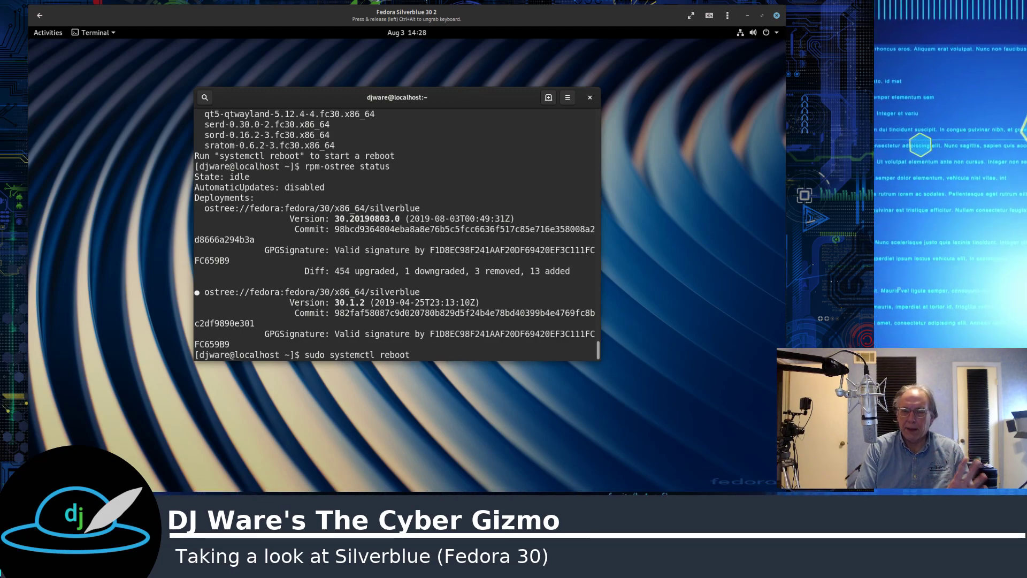
{"action": "key", "text": "Return"}
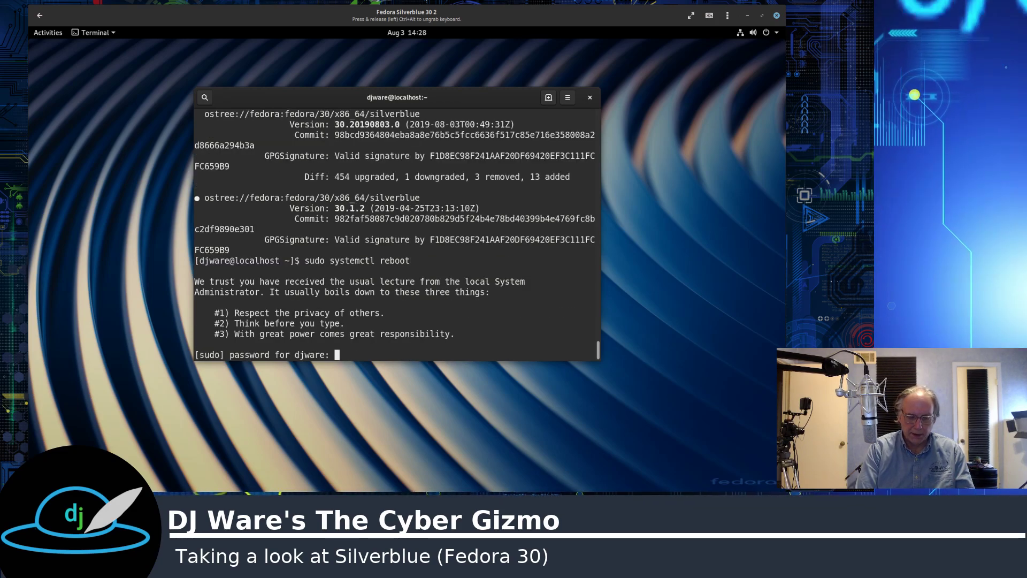
{"action": "key", "text": "Return"}
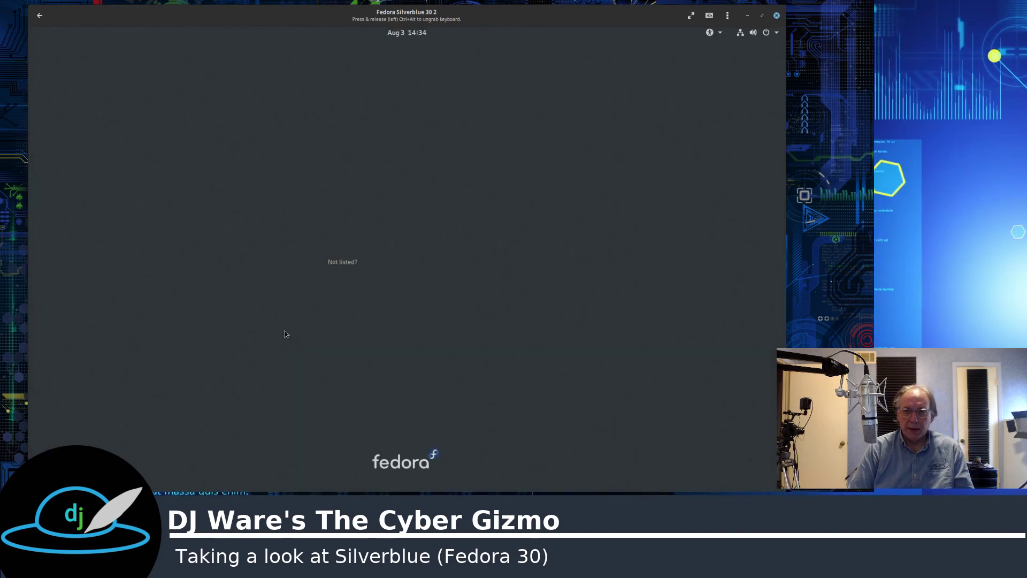
Sign back in to the rebooted VM with the user's password.
{"action": "left_click", "coordinate": [373, 247]}
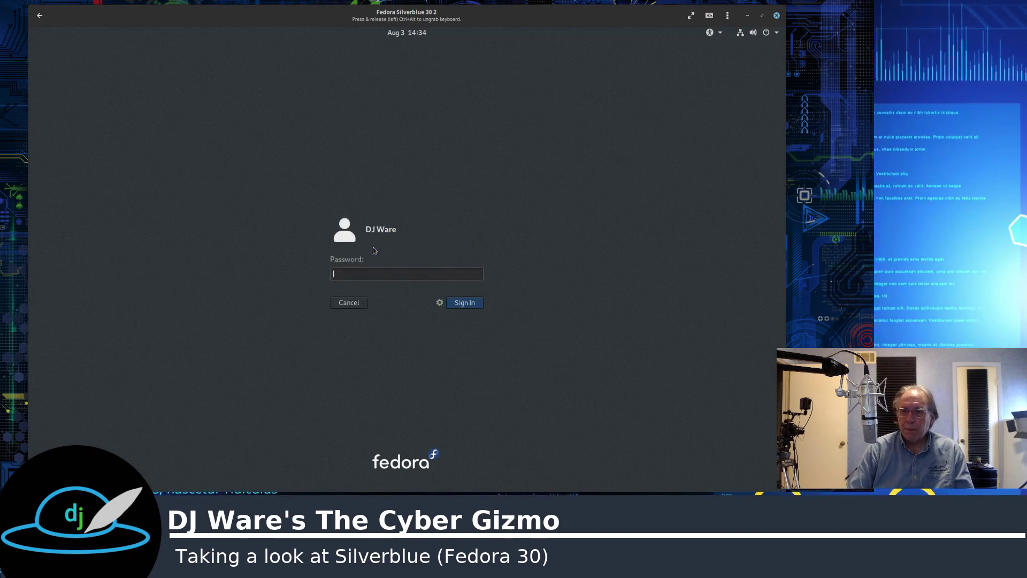
{"action": "type", "text": "••••••••••"}
{"action": "key", "text": "Return"}
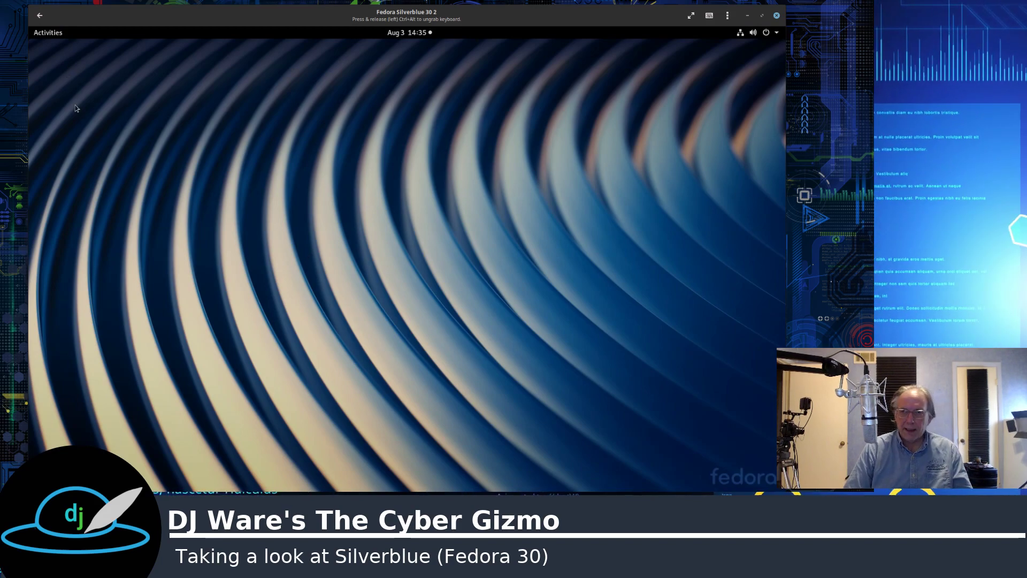
Browse to the Utilities app folder in Show Applications.
{"action": "key", "text": "super"}
{"action": "left_click", "coordinate": [50, 335]}
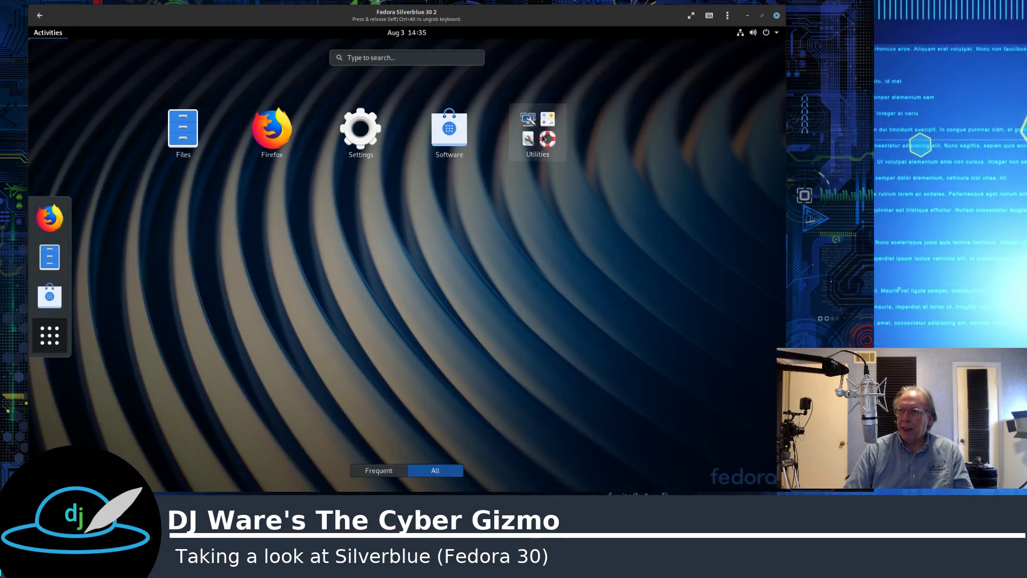
{"action": "left_click", "coordinate": [538, 134]}
In a new terminal, run rpm-ostree alone and read its help output.
{"action": "left_click", "coordinate": [625, 215]}
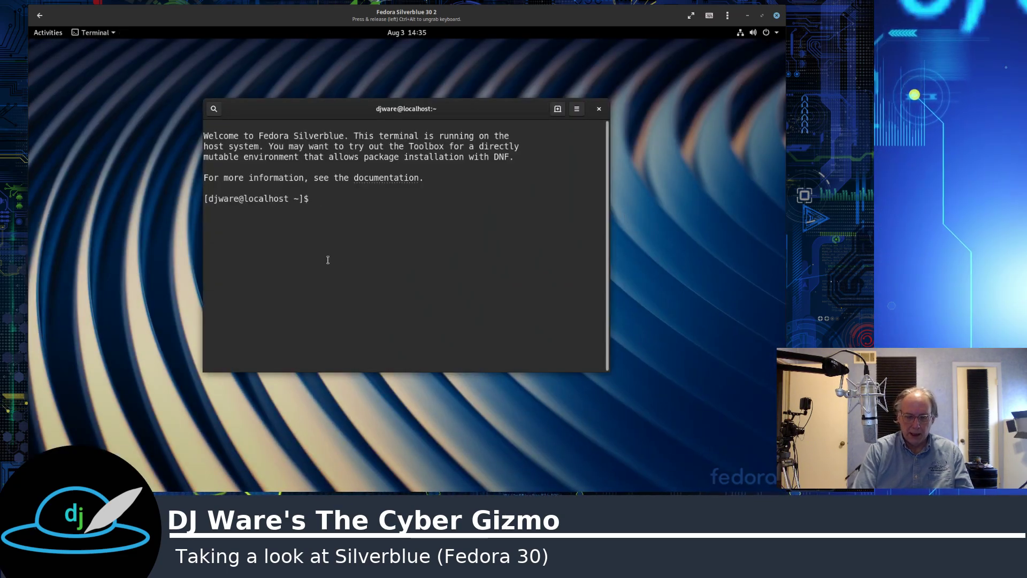
{"action": "type", "text": "rpm-o"}
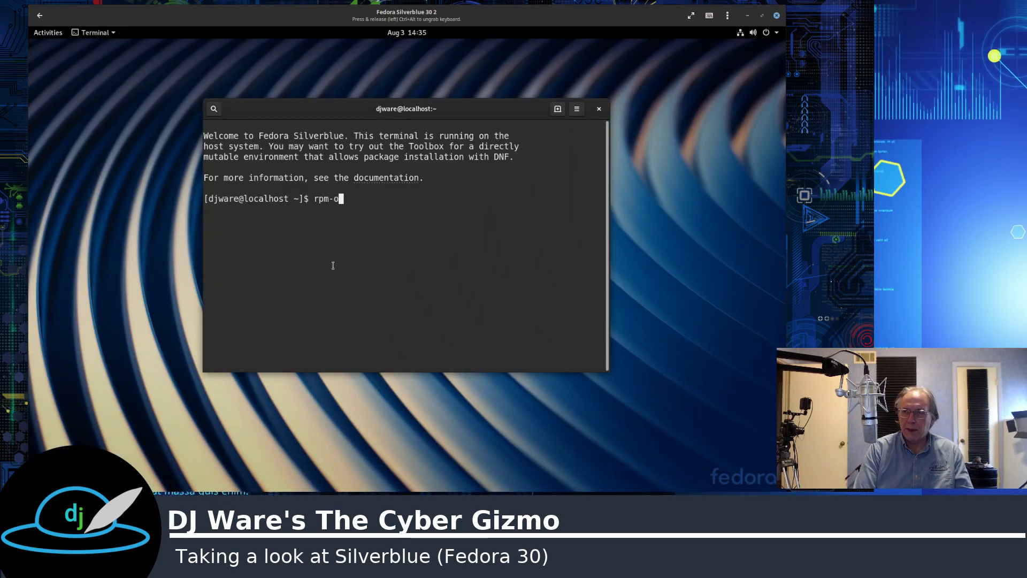
{"action": "type", "text": "stree"}
{"action": "key", "text": "Return"}
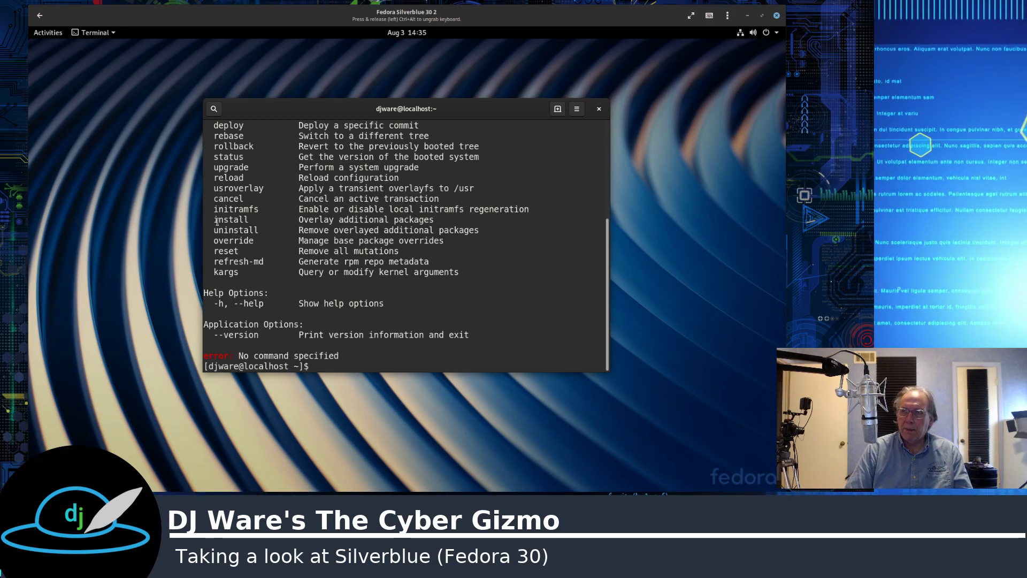
{"action": "scroll", "coordinate": [267, 228], "scroll_direction": "up", "scroll_amount": 2}
{"action": "scroll", "coordinate": [267, 228], "scroll_direction": "down", "scroll_amount": 1}
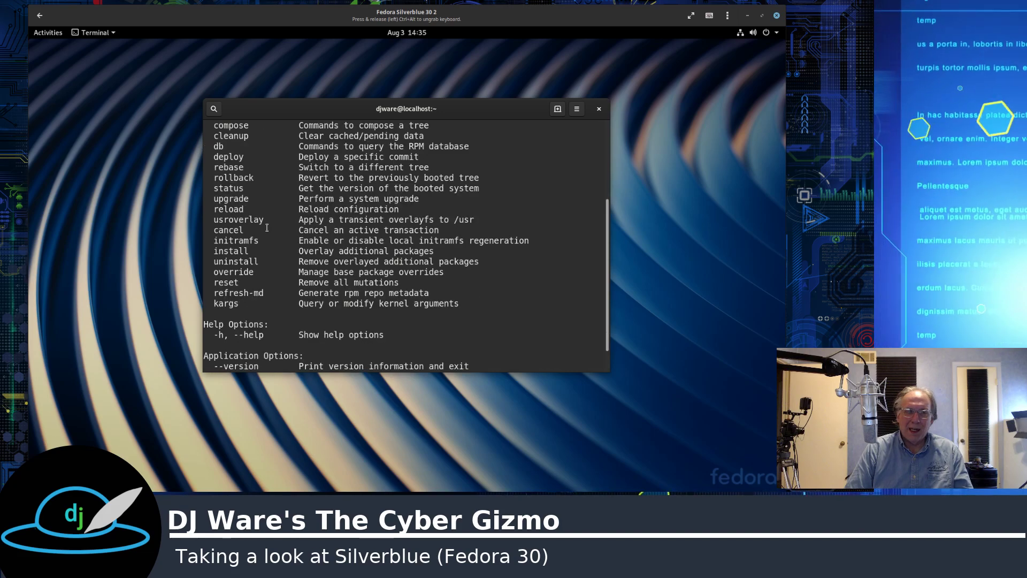
{"action": "scroll", "coordinate": [267, 228], "scroll_direction": "down", "scroll_amount": 1}
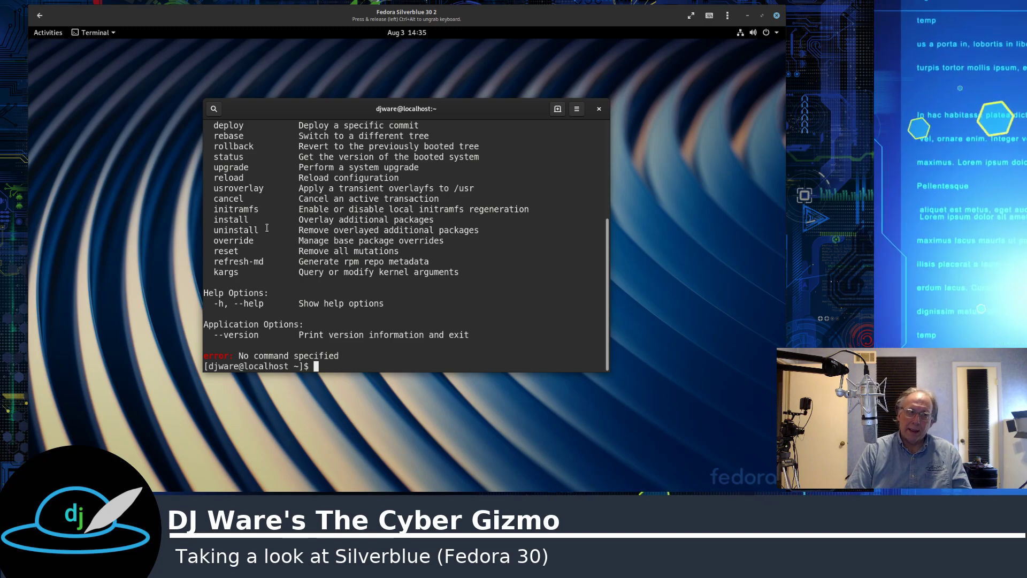
{"action": "scroll", "coordinate": [267, 228], "scroll_direction": "up", "scroll_amount": 2}
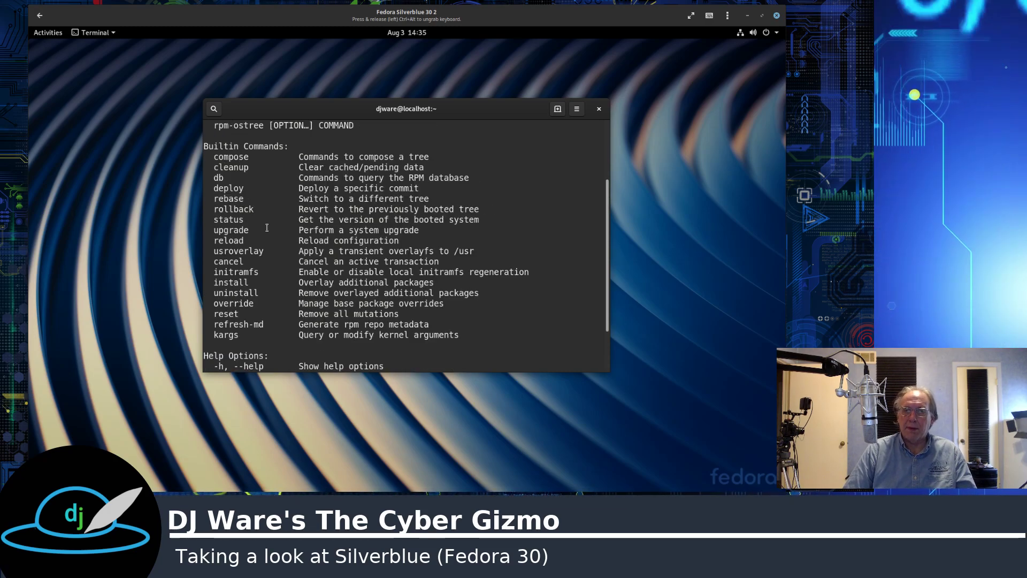
{"action": "scroll", "coordinate": [267, 228], "scroll_direction": "down", "scroll_amount": 2}
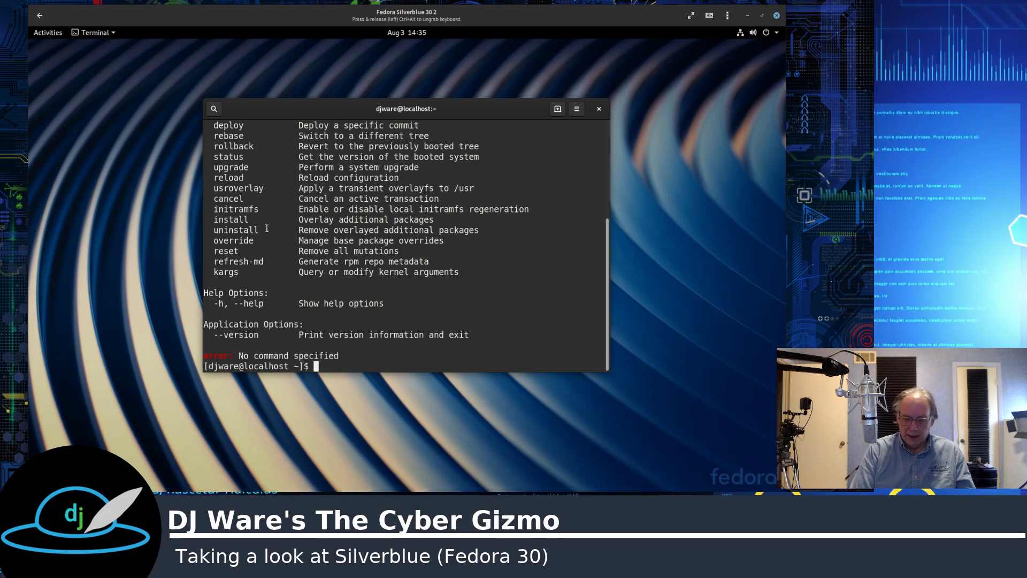
List the /usr/bin/rpm* tools and run 'rpmquery htop', confirming htop is not installed.
{"action": "type", "text": "ls /usr/bin/rp"}
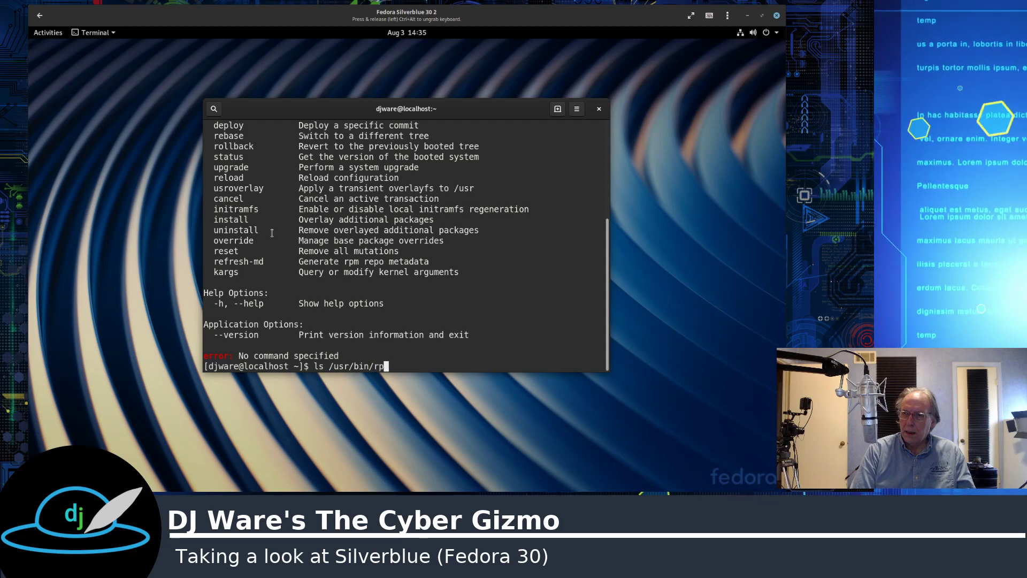
{"action": "type", "text": "m*"}
{"action": "key", "text": "Return"}
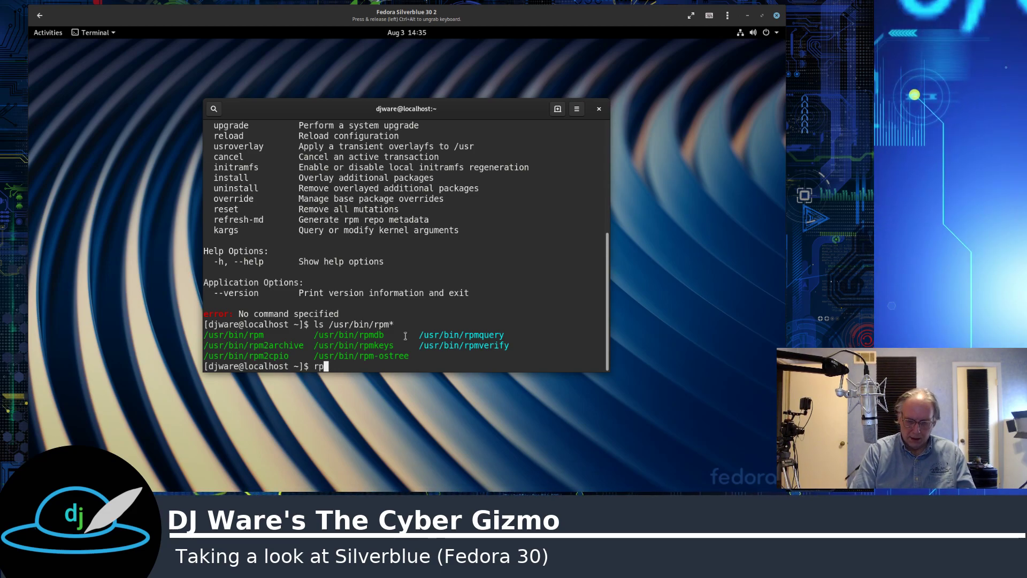
{"action": "type", "text": "mquery"}
{"action": "key", "text": "Return"}
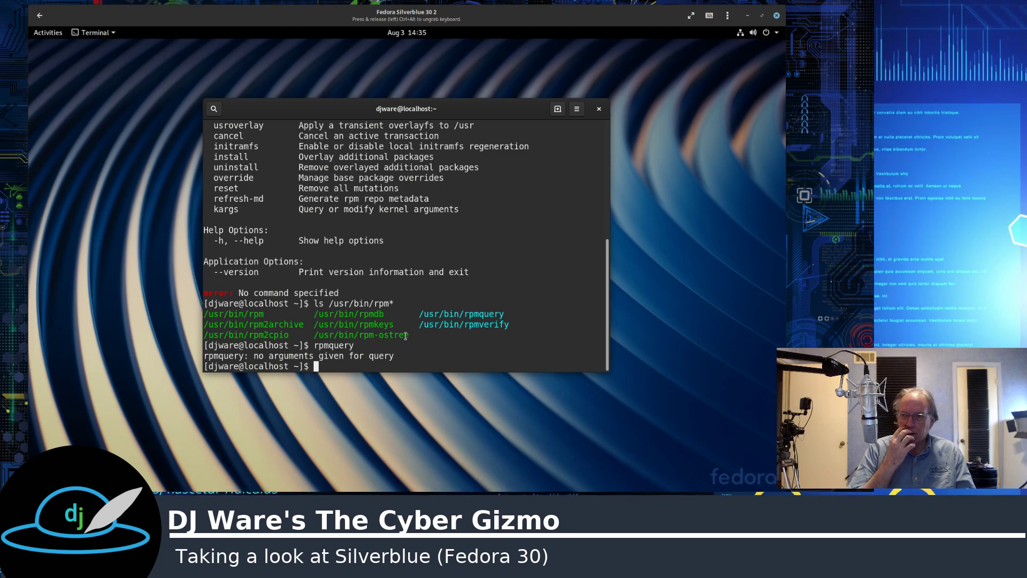
{"action": "type", "text": "rpmquery "}
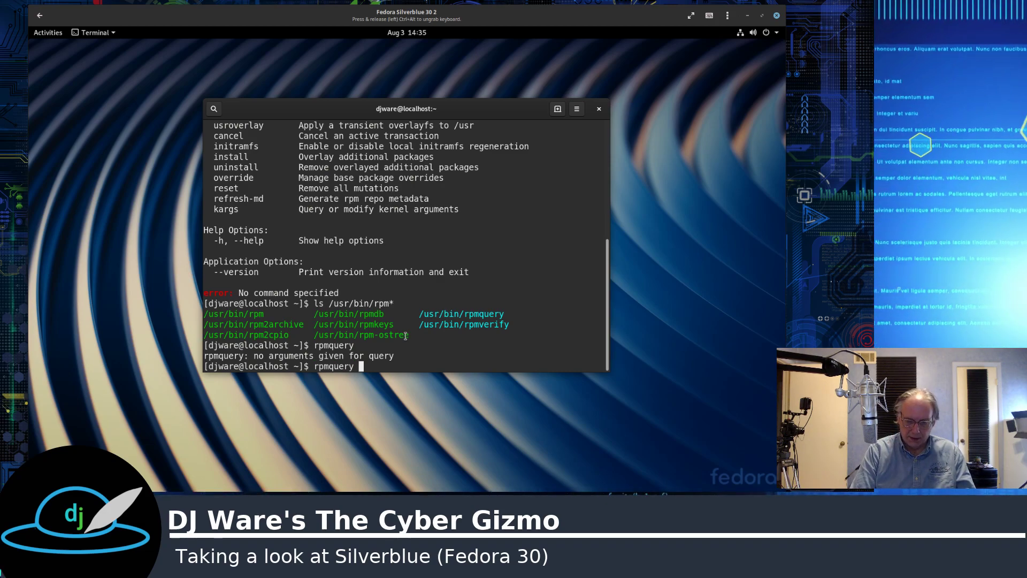
{"action": "type", "text": "htop"}
{"action": "key", "text": "Return"}
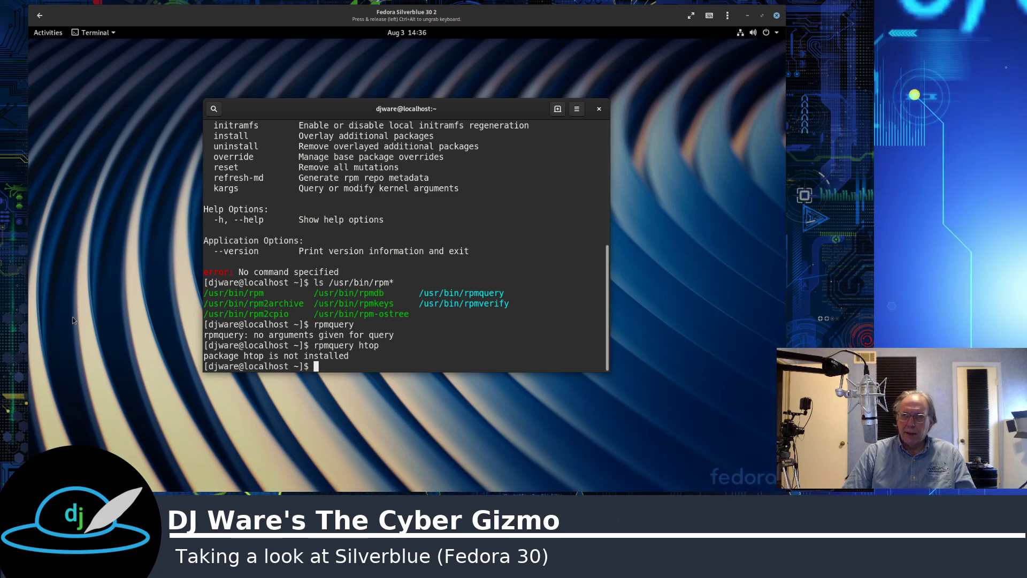
Launch Firefox in the VM, search for 'flathub' and open the Flathub website.
{"action": "key", "text": "super"}
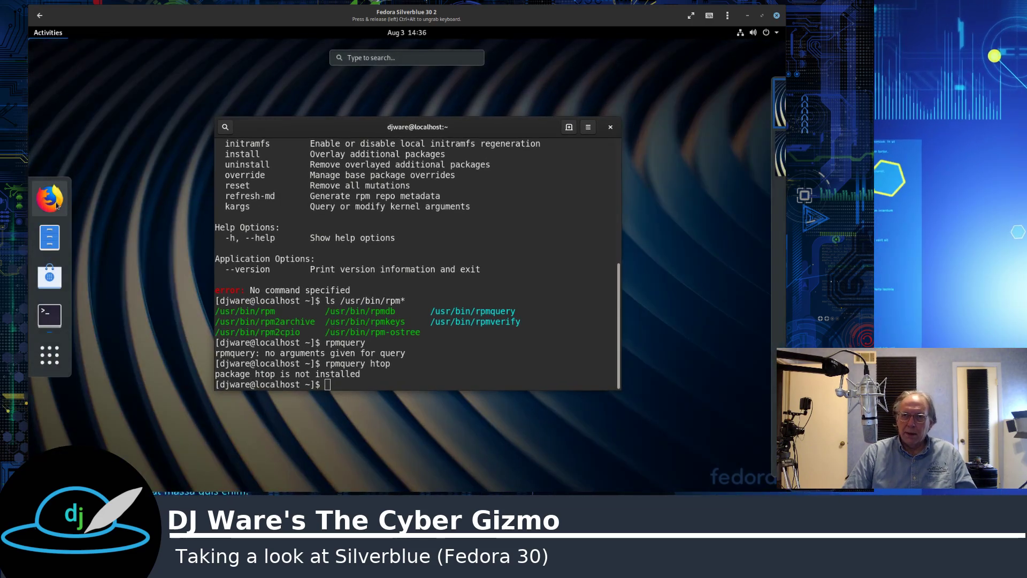
{"action": "left_click", "coordinate": [55, 202]}
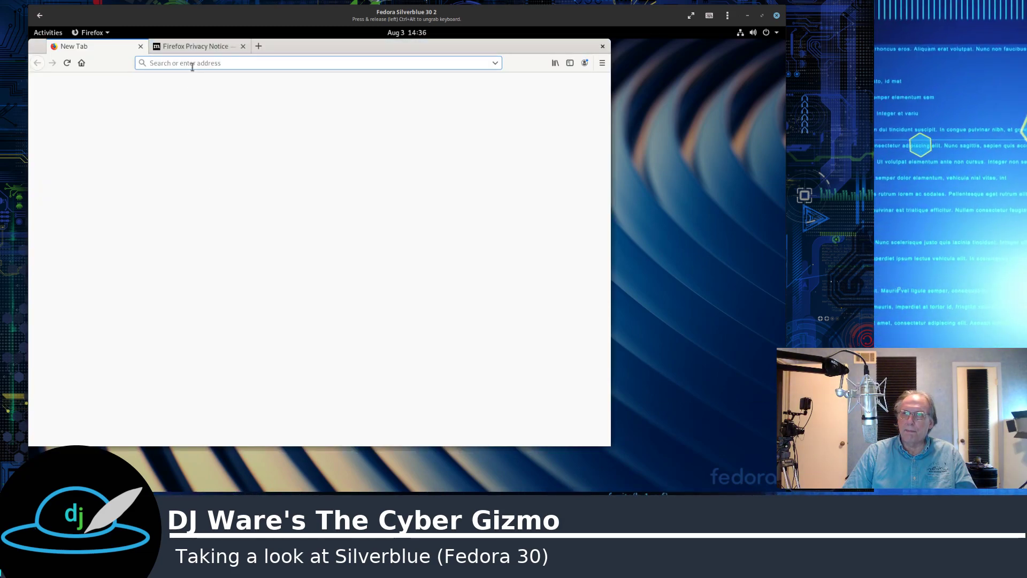
{"action": "type", "text": "flathub"}
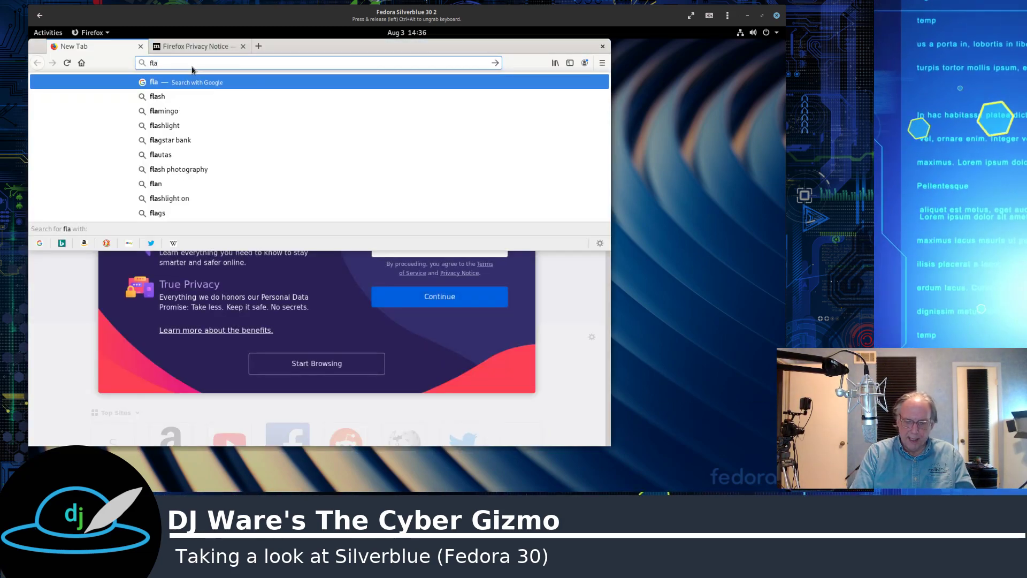
{"action": "key", "text": "Return"}
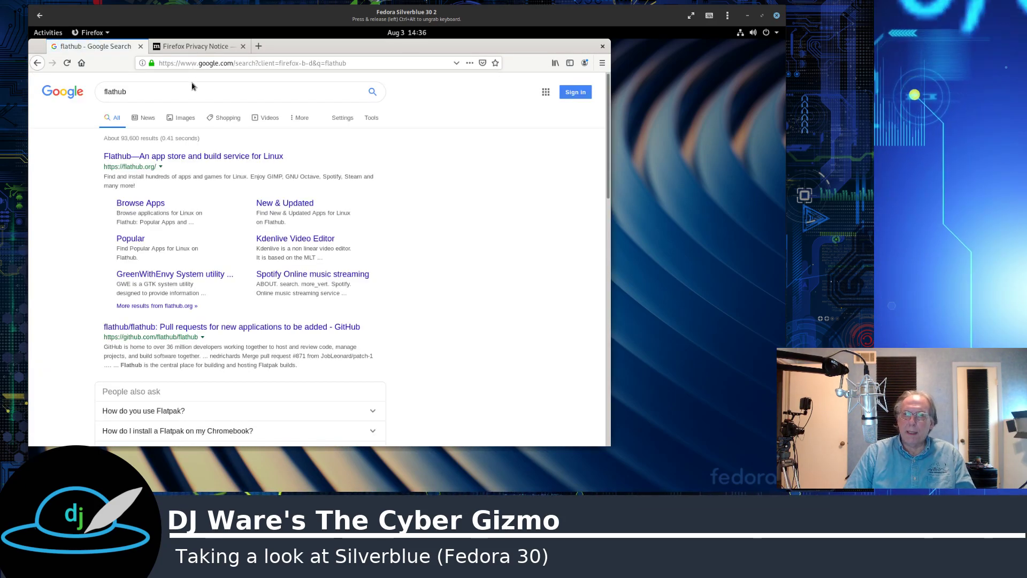
{"action": "left_click", "coordinate": [184, 155]}
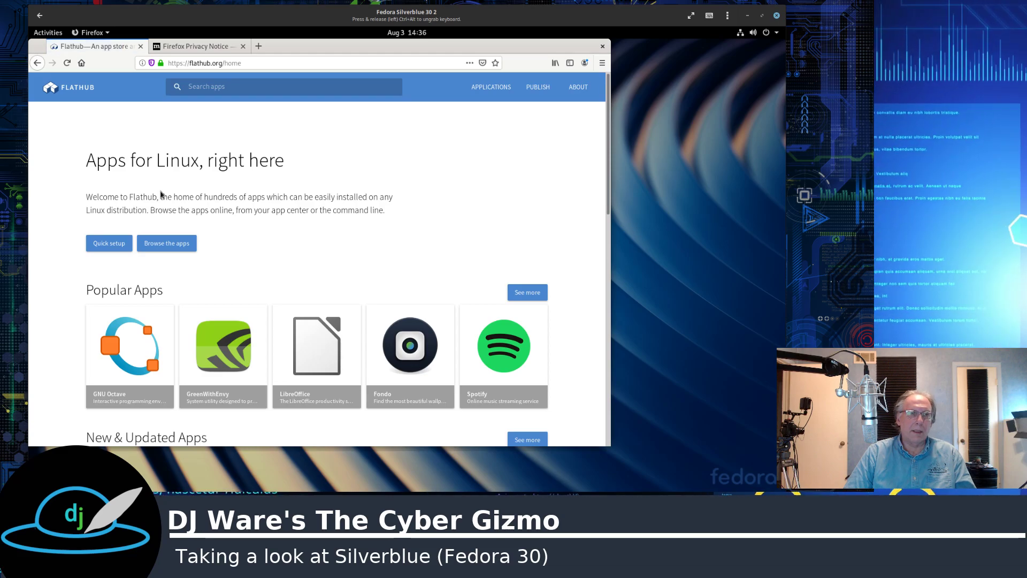
Open Flathub's Fedora Quick Setup page and fetch the flathub.flatpakrepo repository file.
{"action": "left_click", "coordinate": [99, 247]}
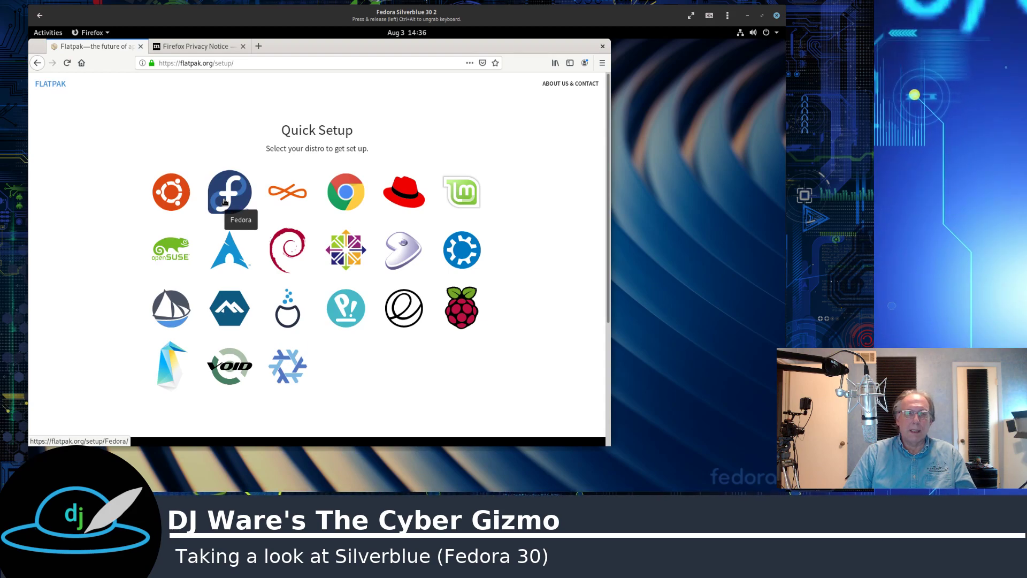
{"action": "left_click", "coordinate": [224, 201]}
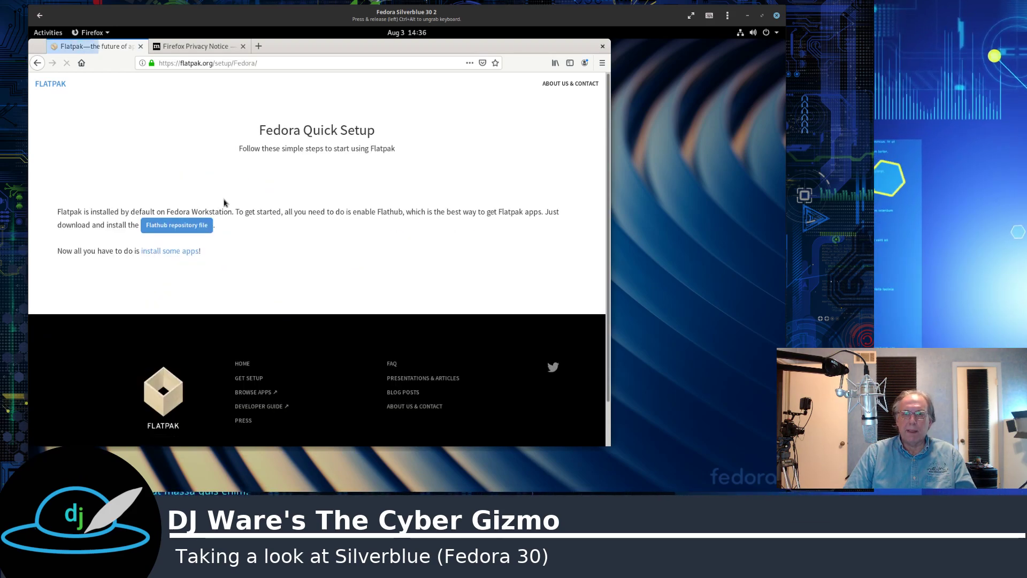
{"action": "left_click", "coordinate": [184, 227]}
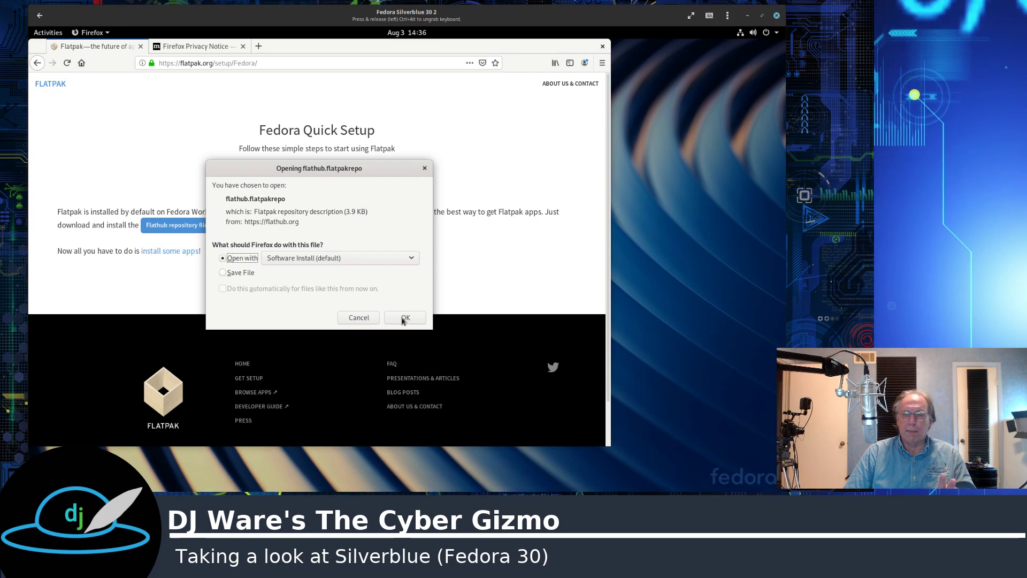
Install the Flathub repository from flathub.flatpakrepo in Software, authenticating with the password.
{"action": "left_click", "coordinate": [404, 319]}
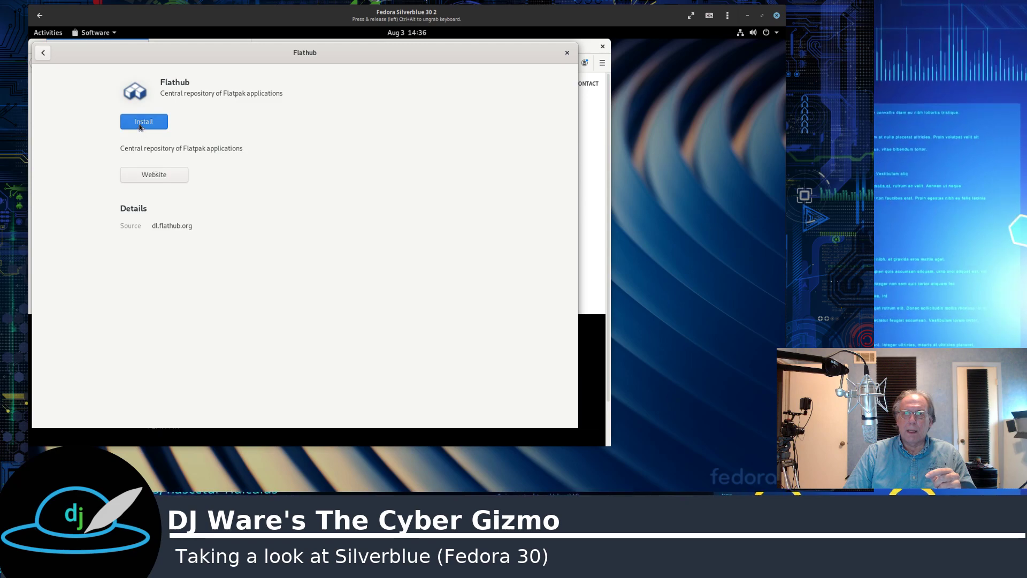
{"action": "left_click", "coordinate": [141, 124]}
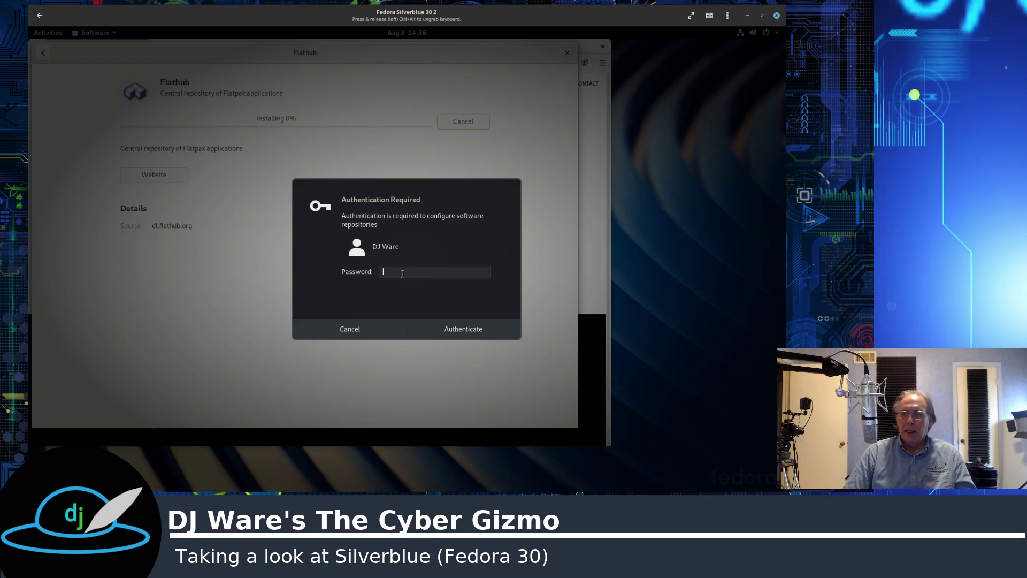
{"action": "type", "text": "****"}
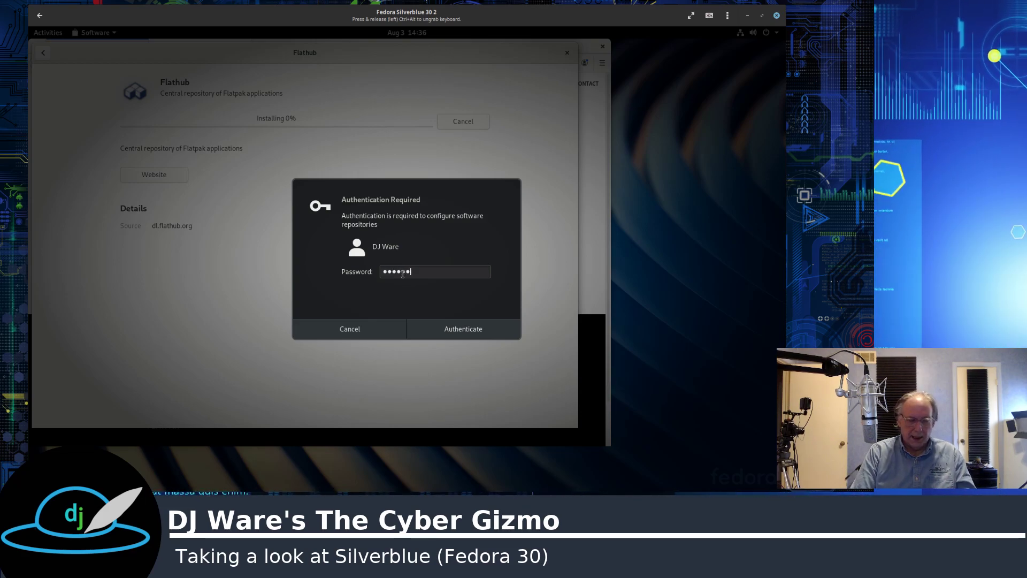
{"action": "type", "text": "*****"}
{"action": "key", "text": "Return"}
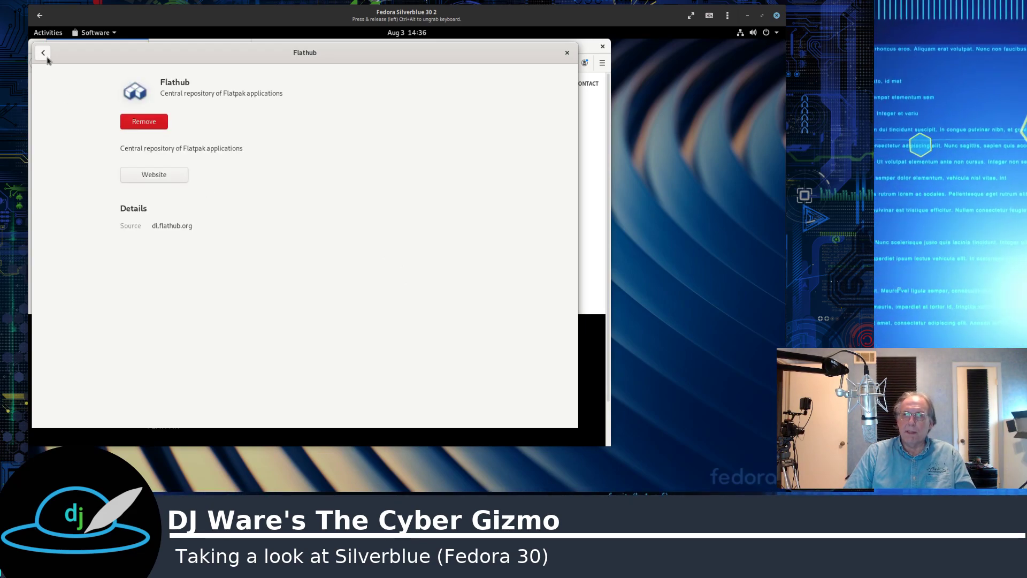
Enable third-party software repositories in GNOME Software, then close Software.
{"action": "left_click_drag", "start_coordinate": [99, 55], "coordinate": [143, 72]}
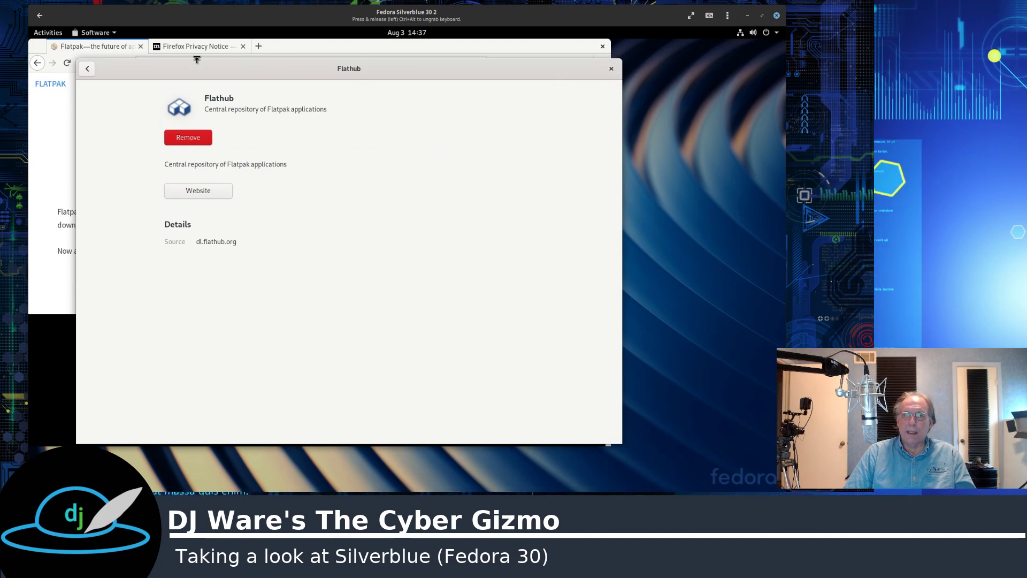
{"action": "left_click", "coordinate": [86, 69]}
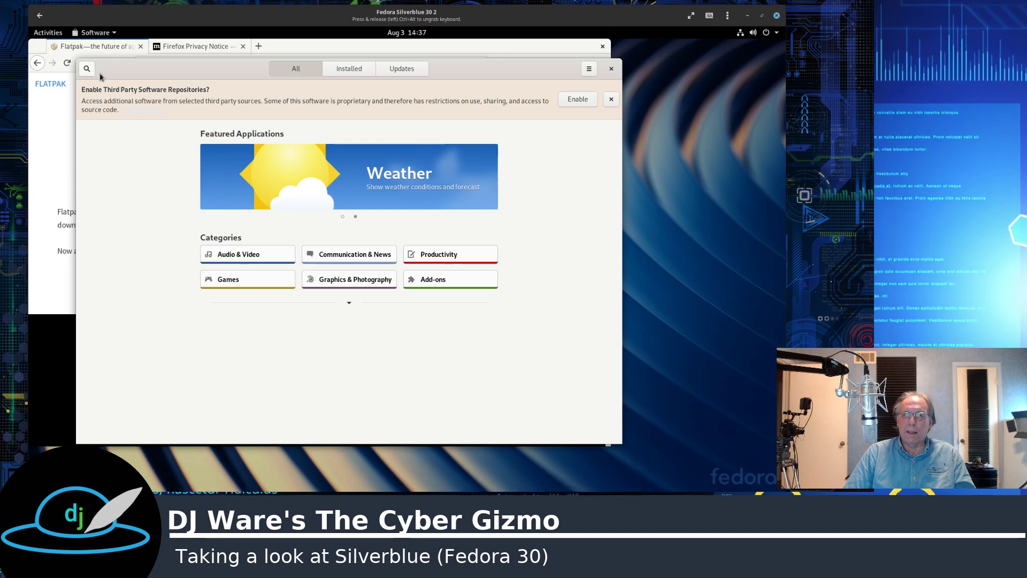
{"action": "left_click", "coordinate": [565, 101]}
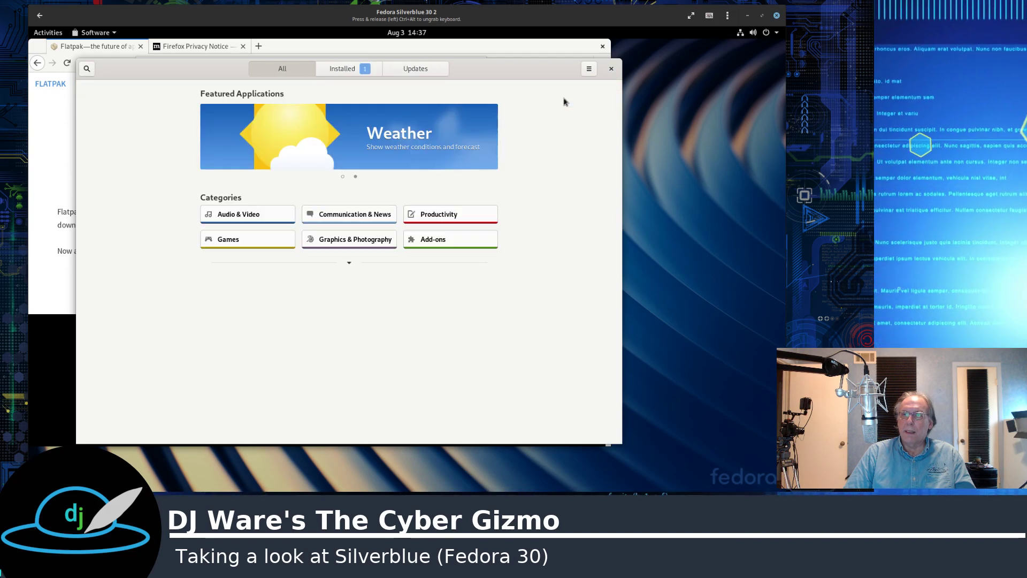
{"action": "left_click", "coordinate": [611, 72]}
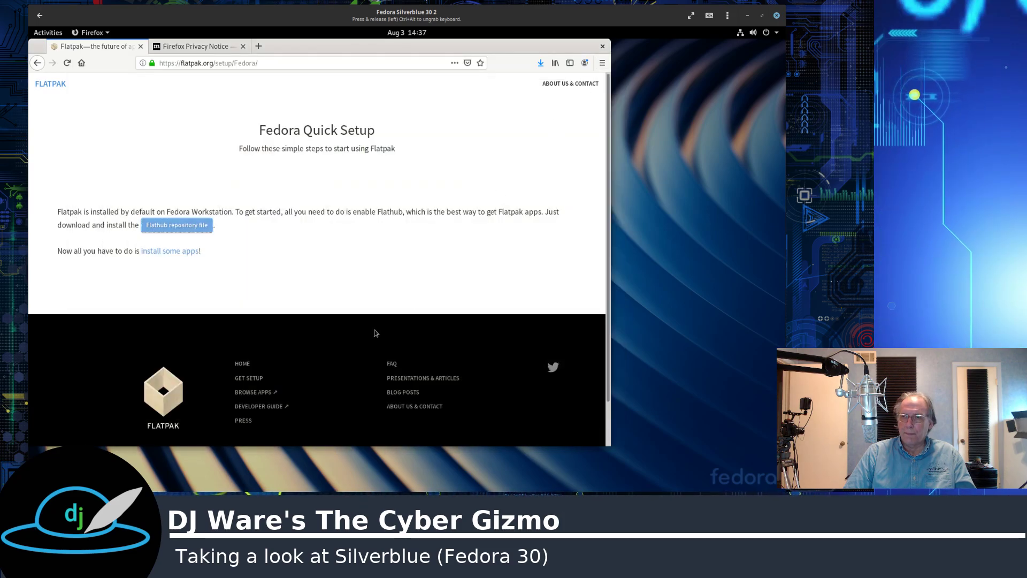
Close Firefox with all its tabs and reboot the VM with 'sudo systemctl reboot'.
{"action": "left_click", "coordinate": [602, 46]}
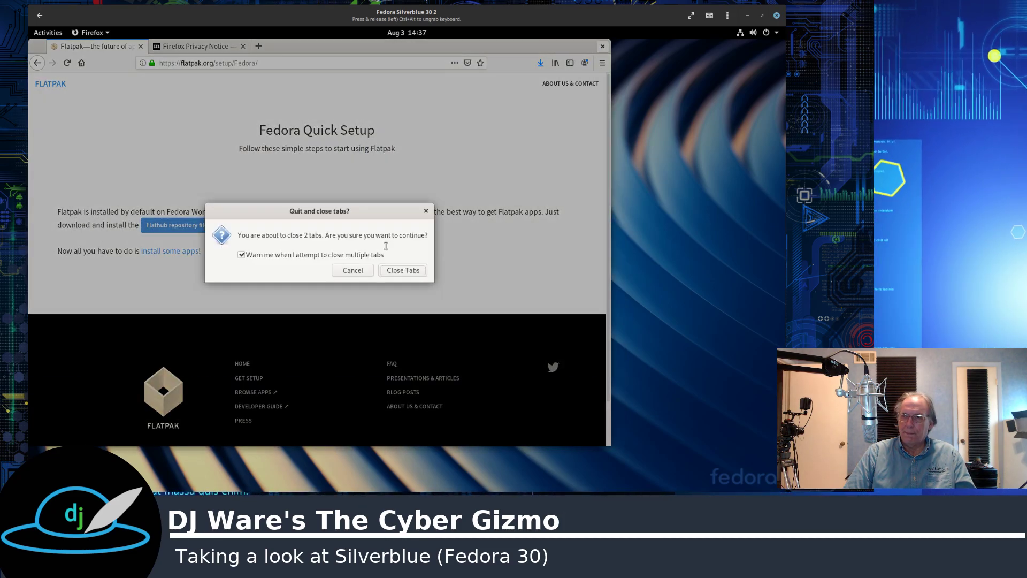
{"action": "left_click", "coordinate": [403, 271]}
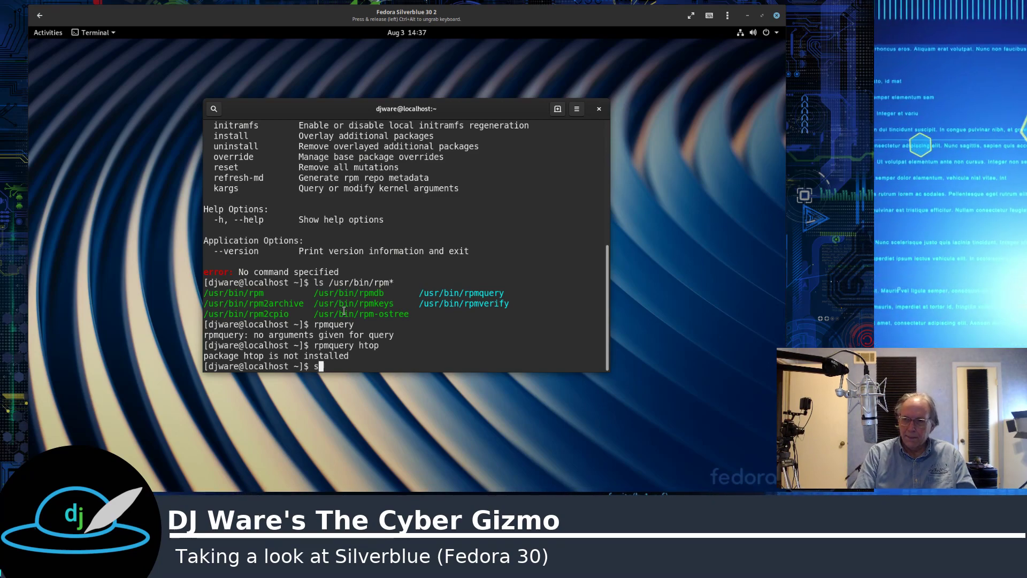
{"action": "type", "text": "o systemct"}
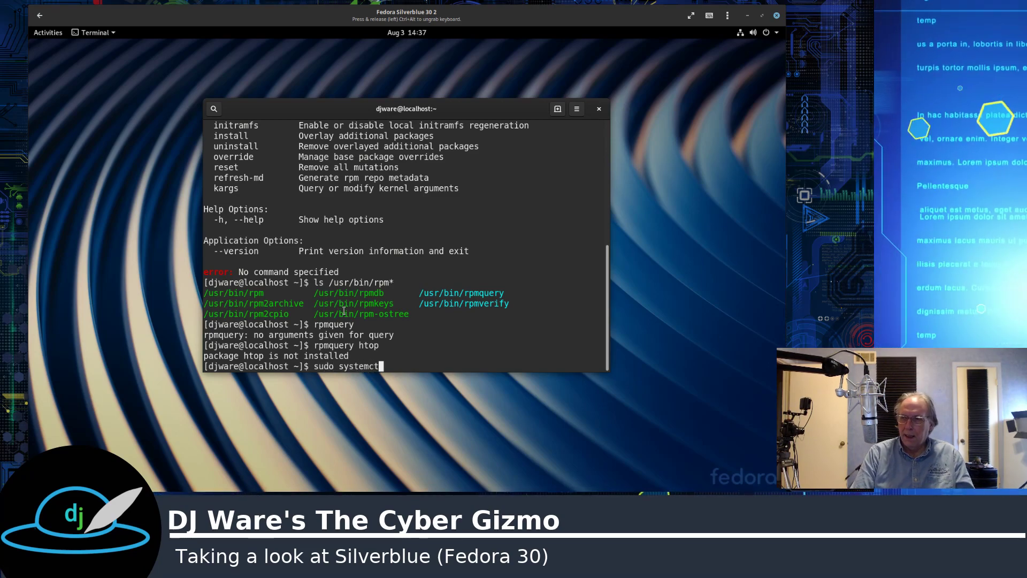
{"action": "type", "text": "l reboot"}
{"action": "key", "text": "Return"}
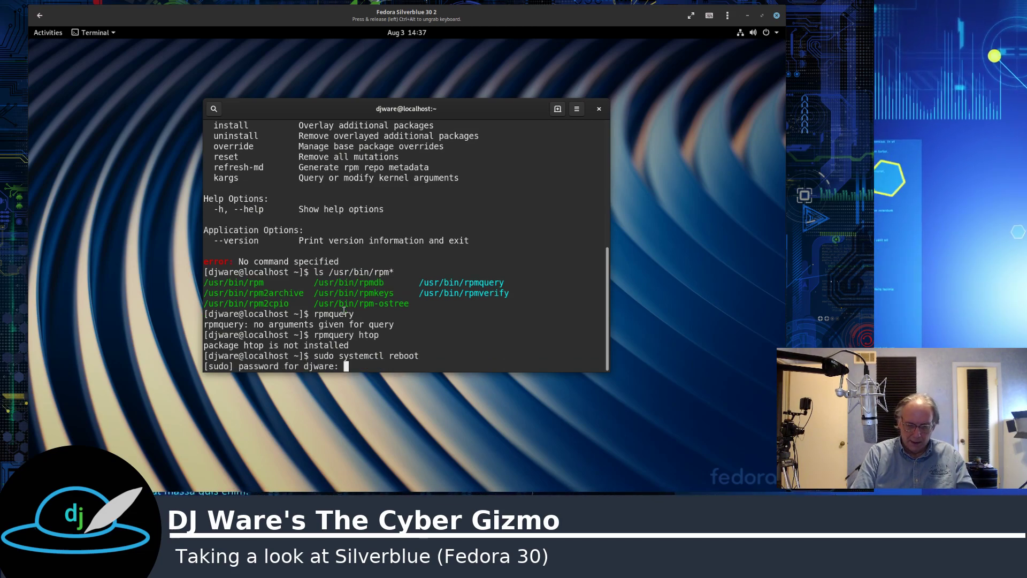
{"action": "key", "text": "Return"}
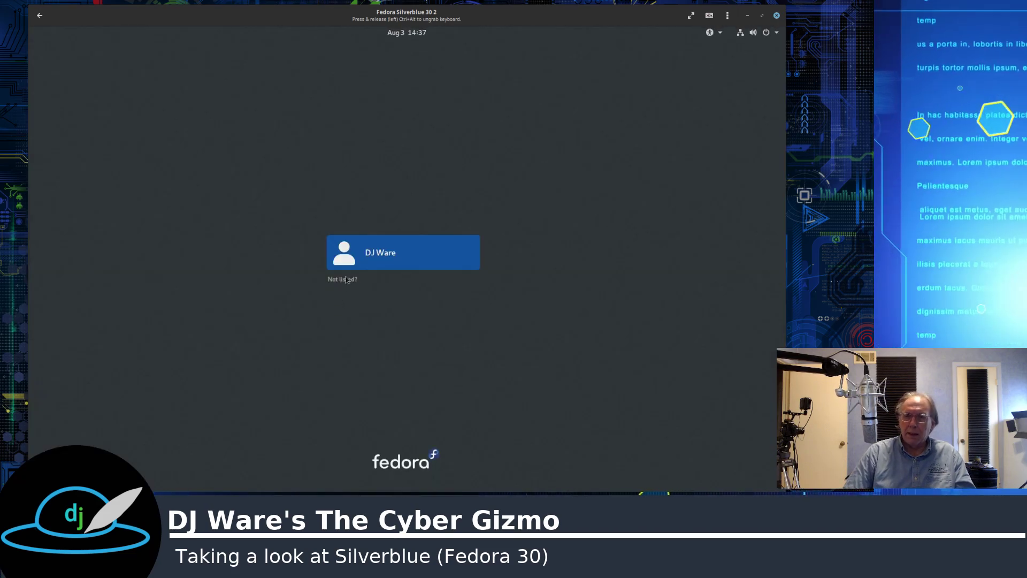
Sign back in to the rebooted VM with the user's password.
{"action": "left_click", "coordinate": [370, 258]}
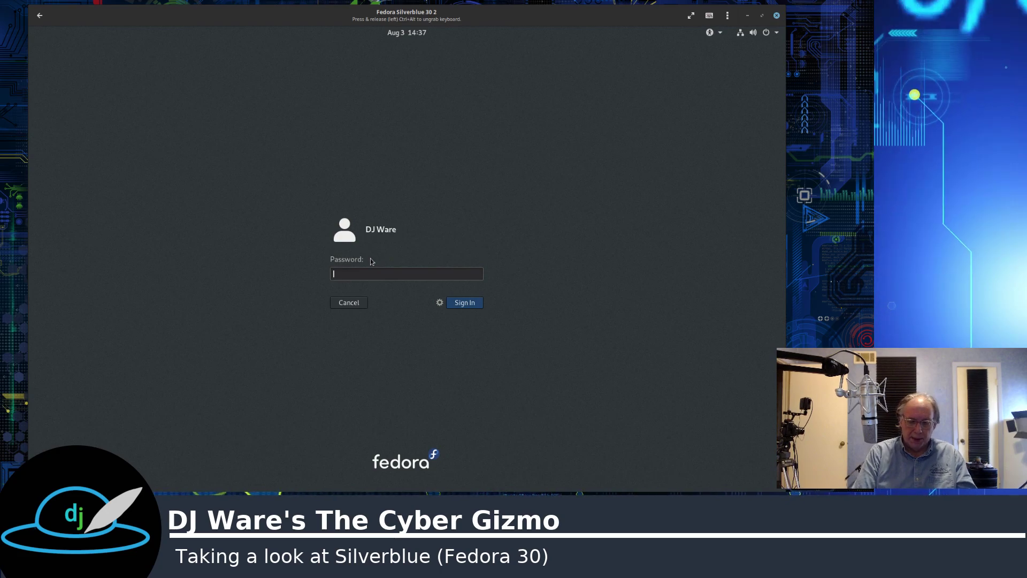
{"action": "type", "text": "**********"}
{"action": "key", "text": "Return"}
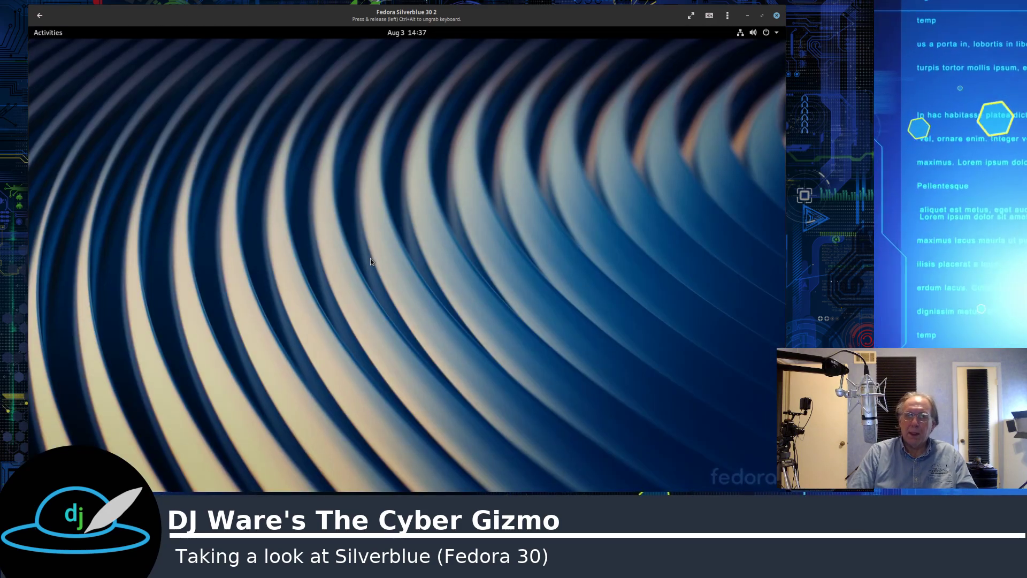
Open a new Terminal from Utilities and launch GNOME Software.
{"action": "key", "text": "super"}
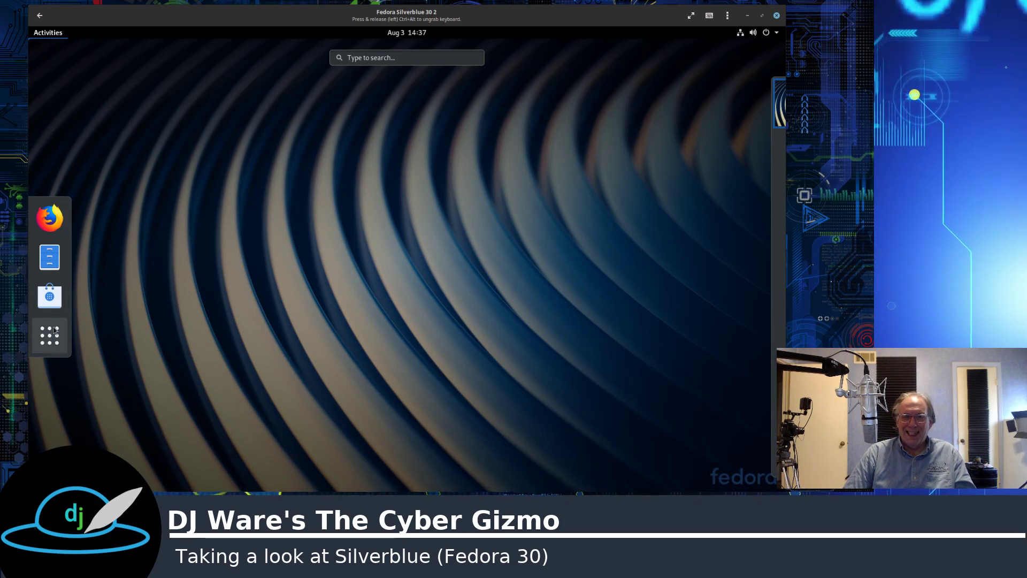
{"action": "key", "text": "super+a"}
{"action": "left_click", "coordinate": [538, 132]}
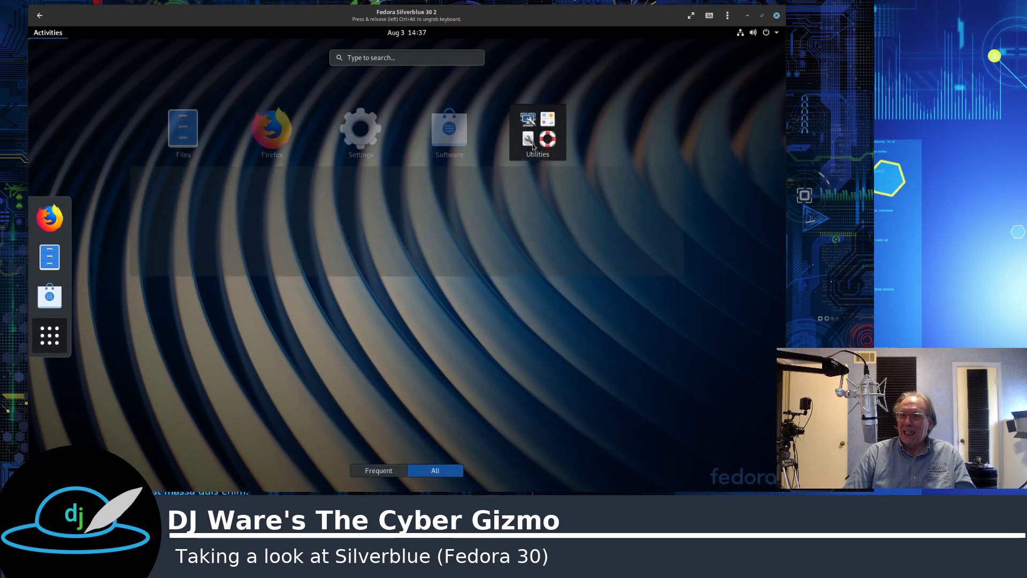
{"action": "left_click", "coordinate": [610, 216]}
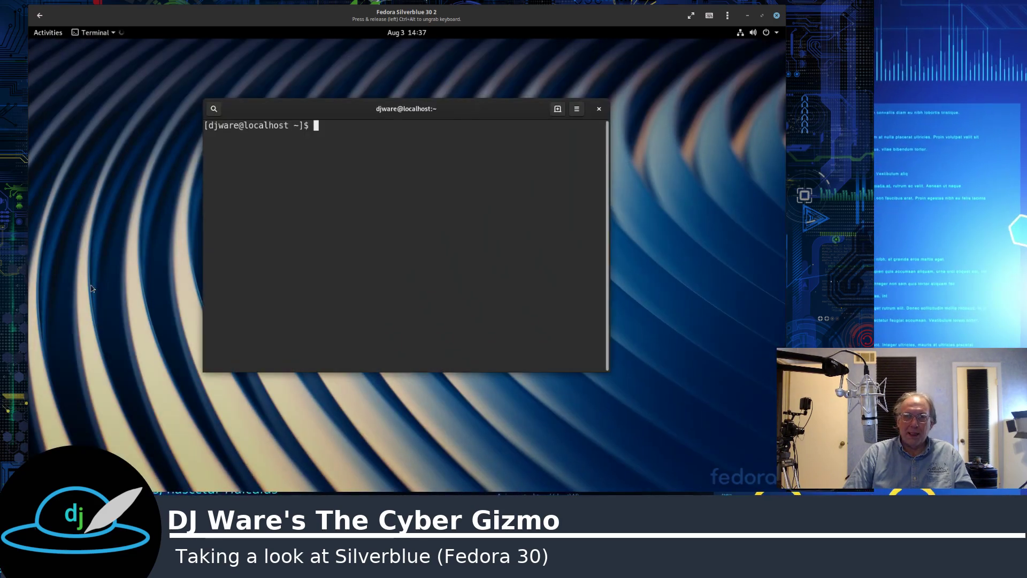
{"action": "key", "text": "super"}
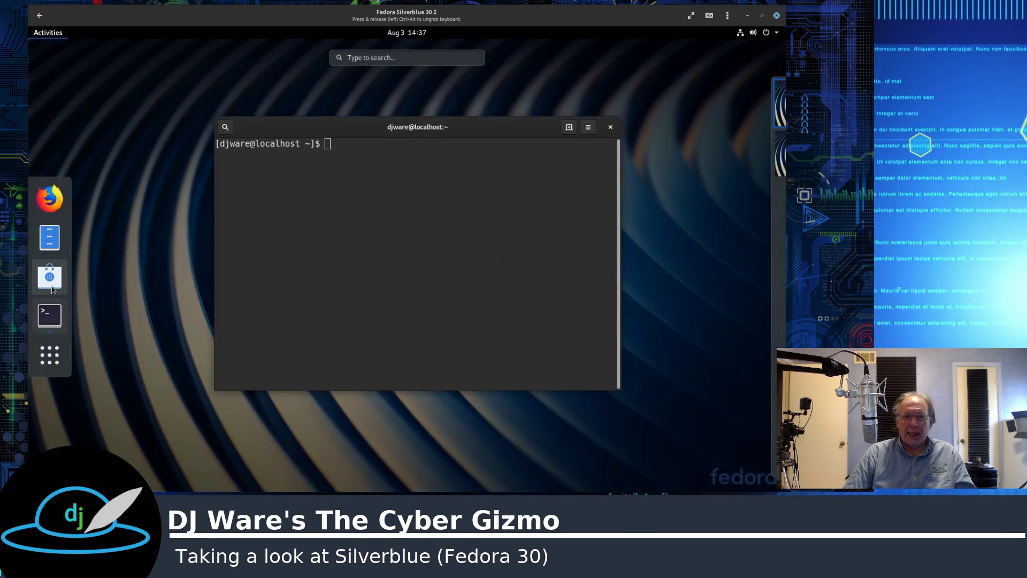
{"action": "left_click", "coordinate": [52, 288]}
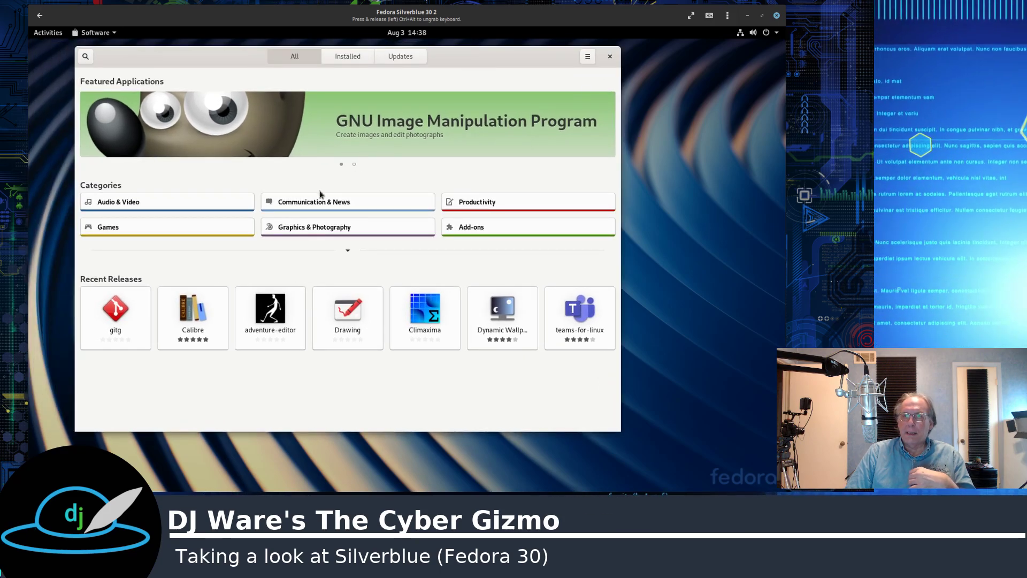
Browse GNOME Software's Audio & Video apps, return to the overview and close Software.
{"action": "left_click", "coordinate": [109, 206]}
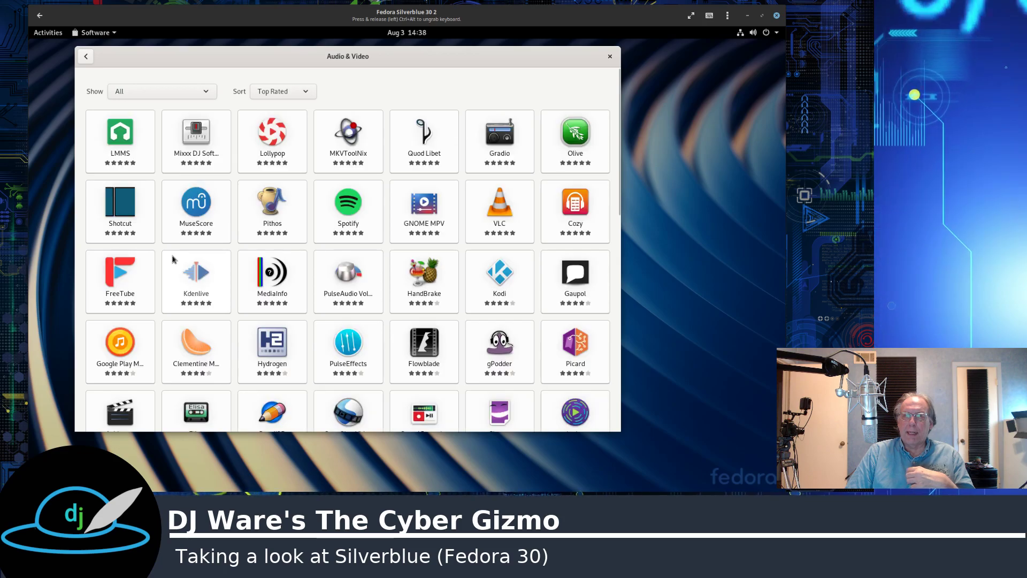
{"action": "scroll", "coordinate": [172, 259], "scroll_direction": "down", "scroll_amount": 5}
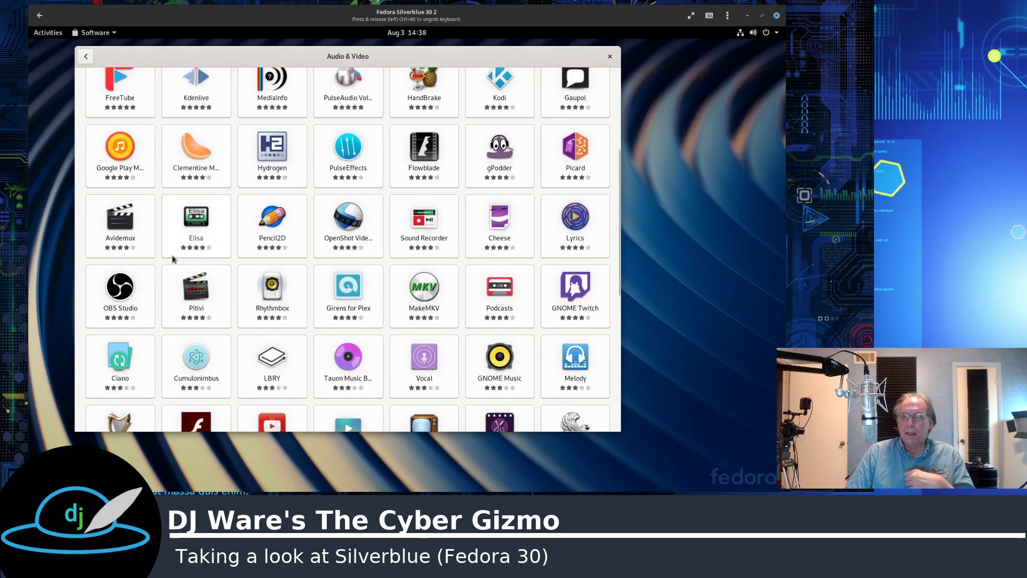
{"action": "scroll", "coordinate": [172, 259], "scroll_direction": "down", "scroll_amount": 3}
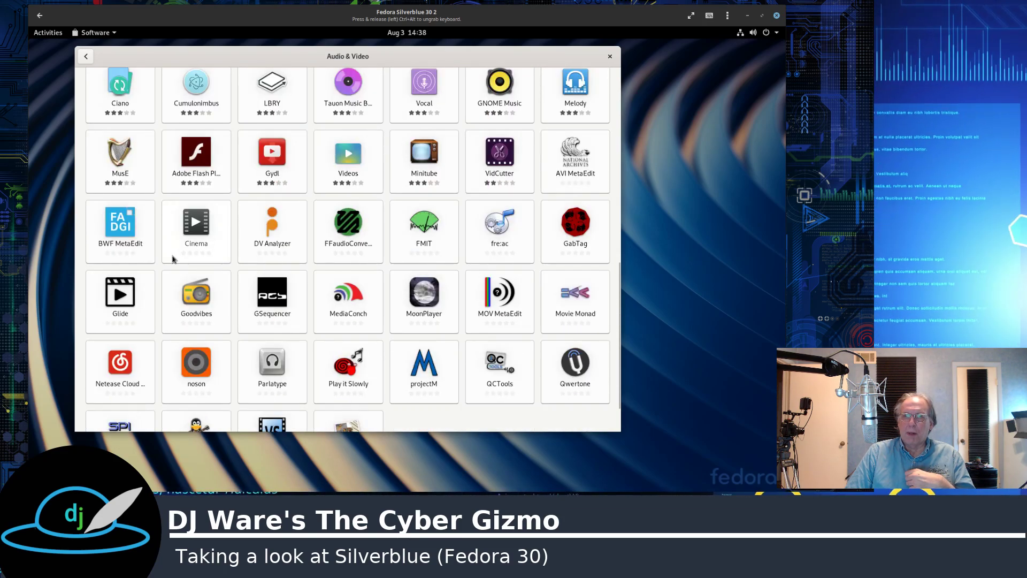
{"action": "scroll", "coordinate": [173, 260], "scroll_direction": "down", "scroll_amount": 2}
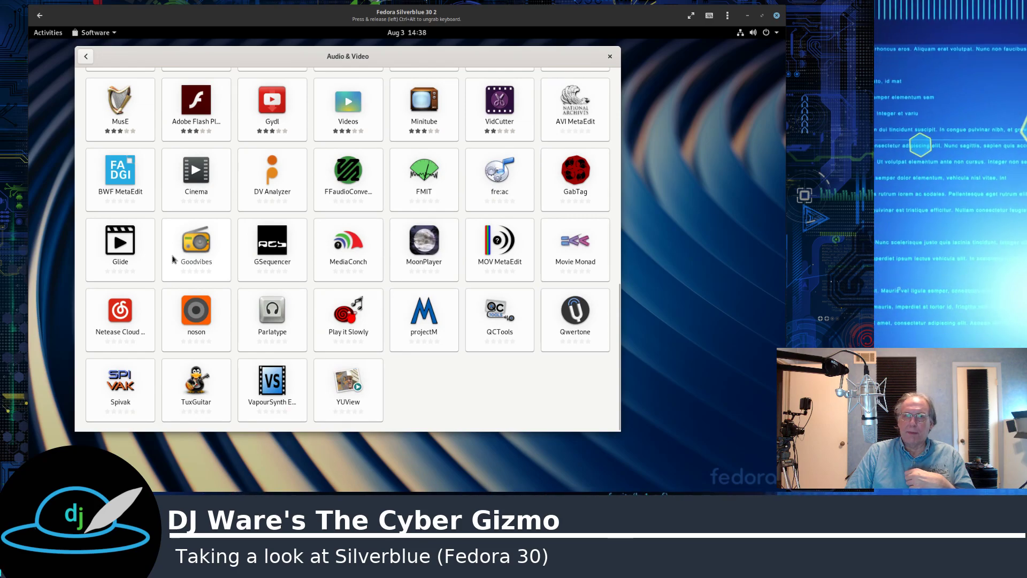
{"action": "scroll", "coordinate": [173, 259], "scroll_direction": "up", "scroll_amount": 4}
{"action": "scroll", "coordinate": [172, 260], "scroll_direction": "up", "scroll_amount": 5}
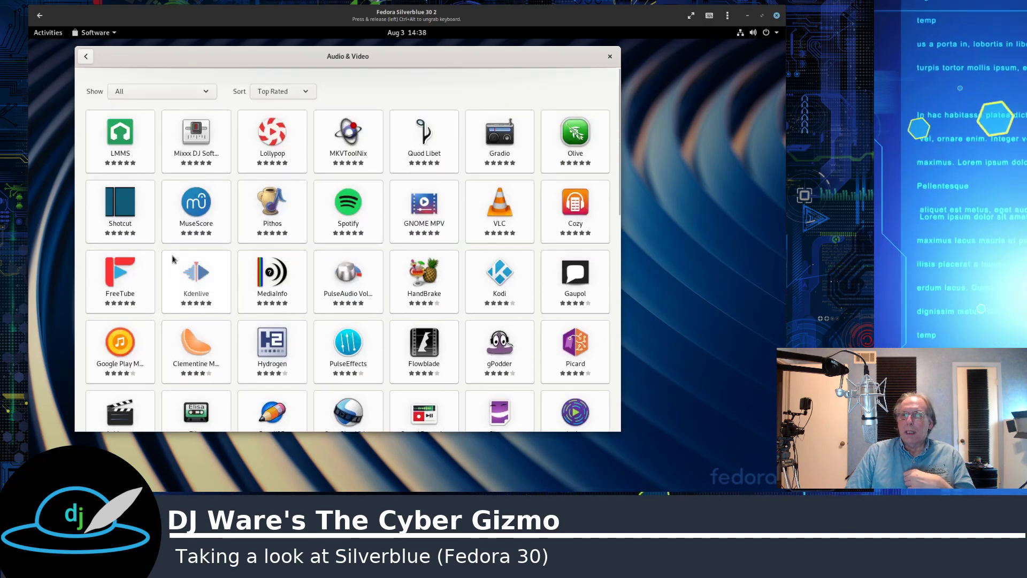
{"action": "left_click", "coordinate": [85, 57]}
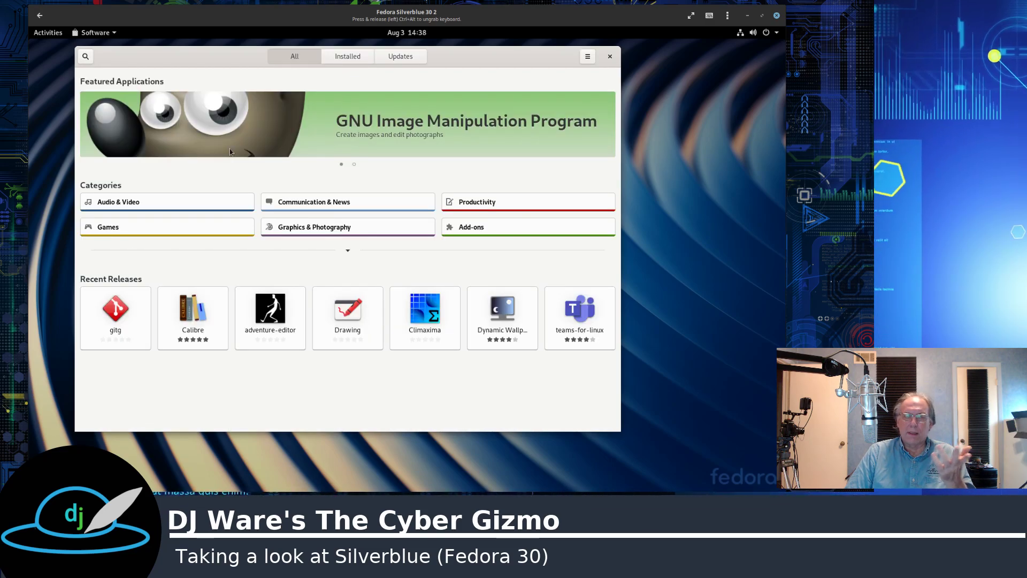
{"action": "left_click", "coordinate": [610, 57]}
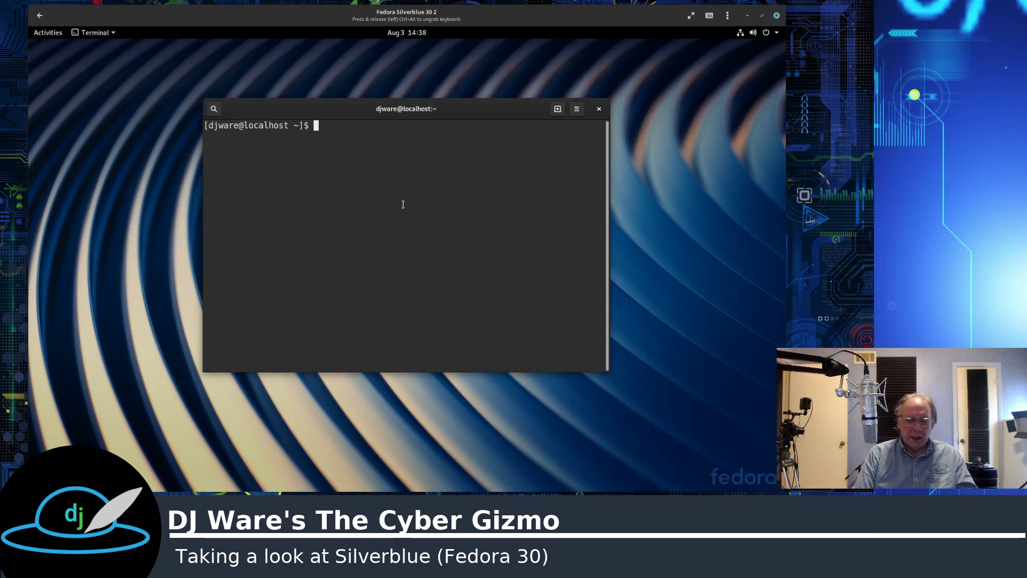
Run toolbox on its own to list its available commands.
{"action": "type", "text": "ls"}
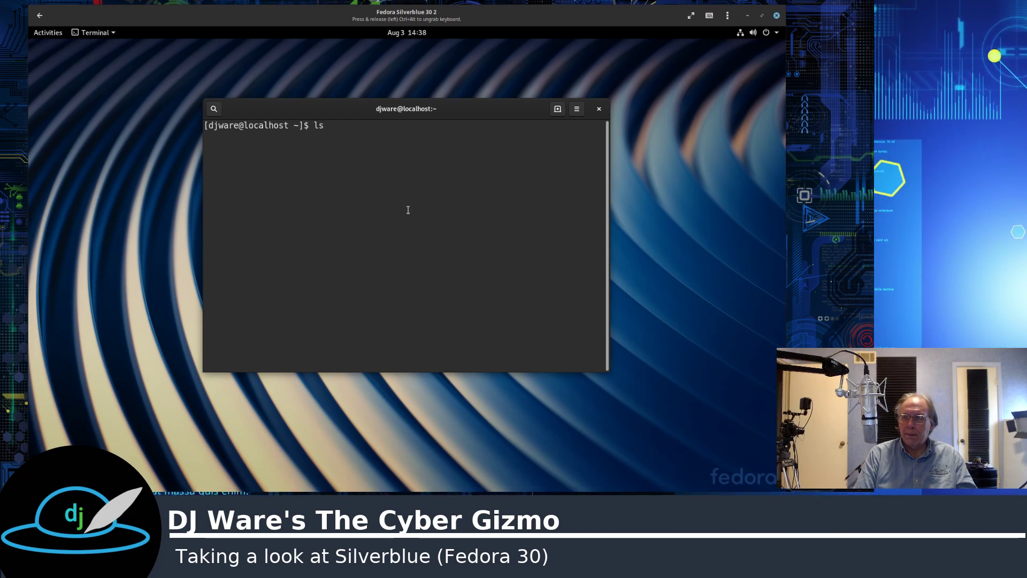
{"action": "key", "text": "BackSpace"}
{"action": "key", "text": "BackSpace"}
{"action": "type", "text": "t"}
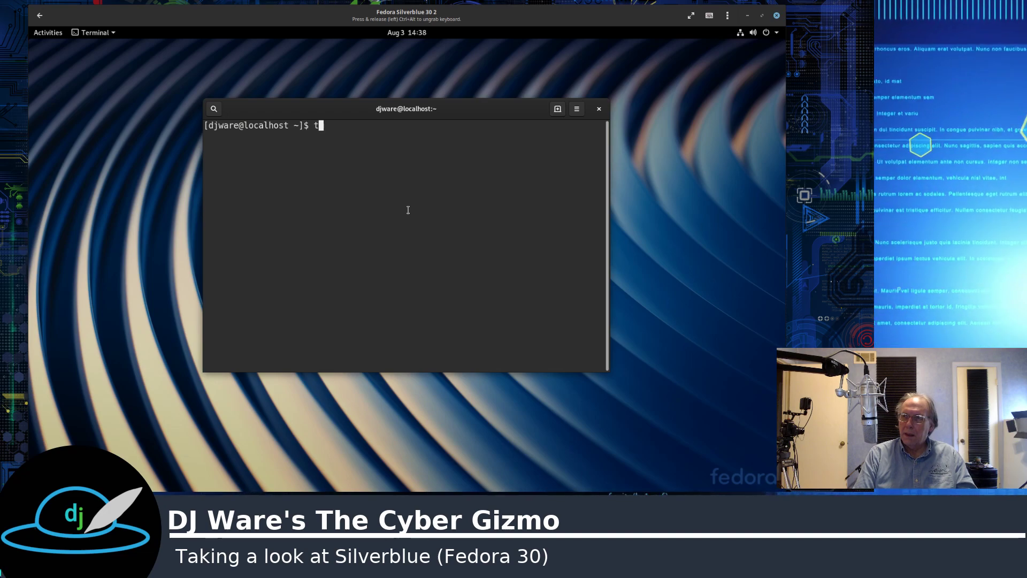
{"action": "type", "text": "oolb"}
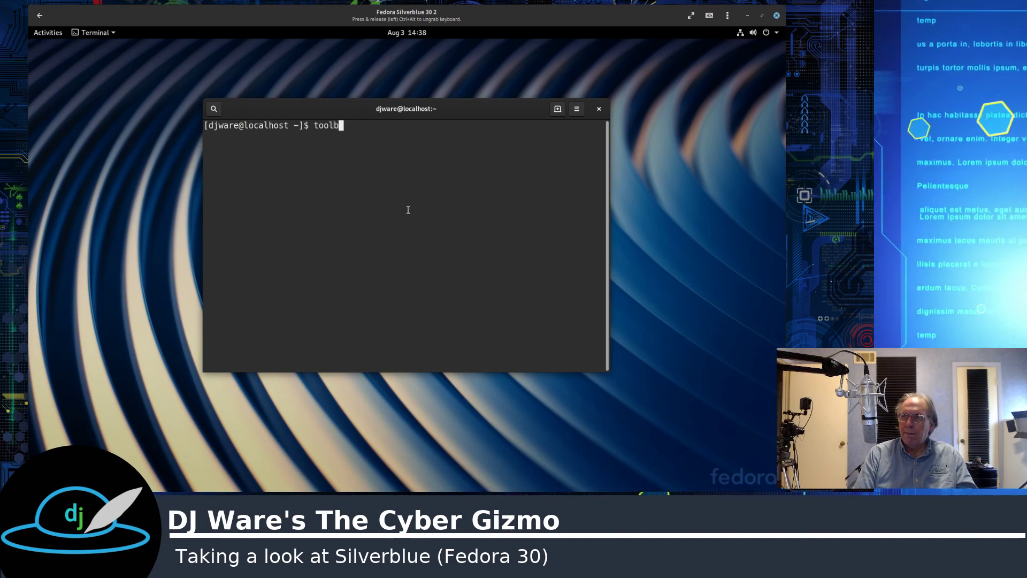
{"action": "type", "text": "ox"}
{"action": "key", "text": "Return"}
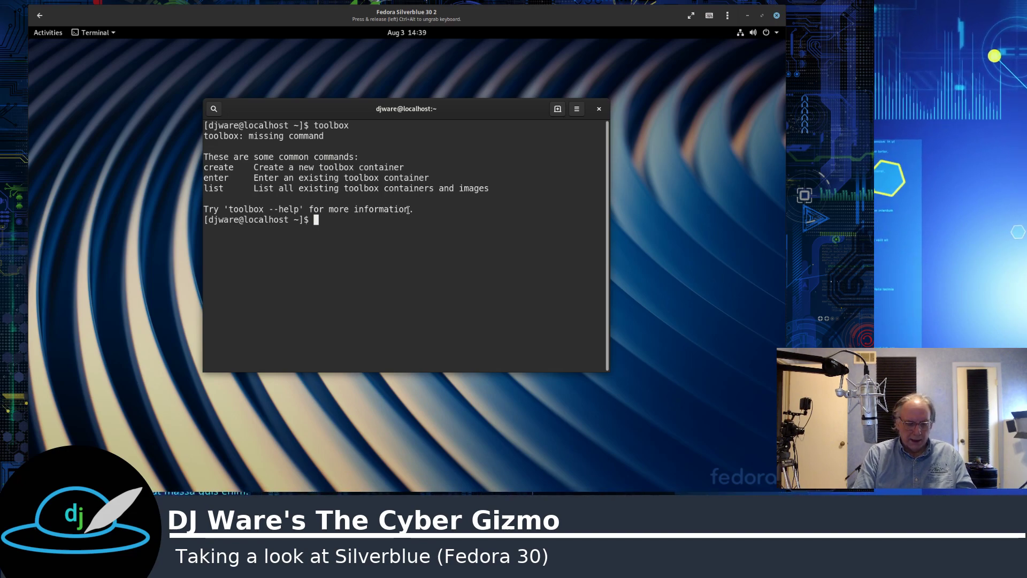
Run toolbox create, answering y to download the fedora-toolbox:30 image.
{"action": "type", "text": "tollbo"}
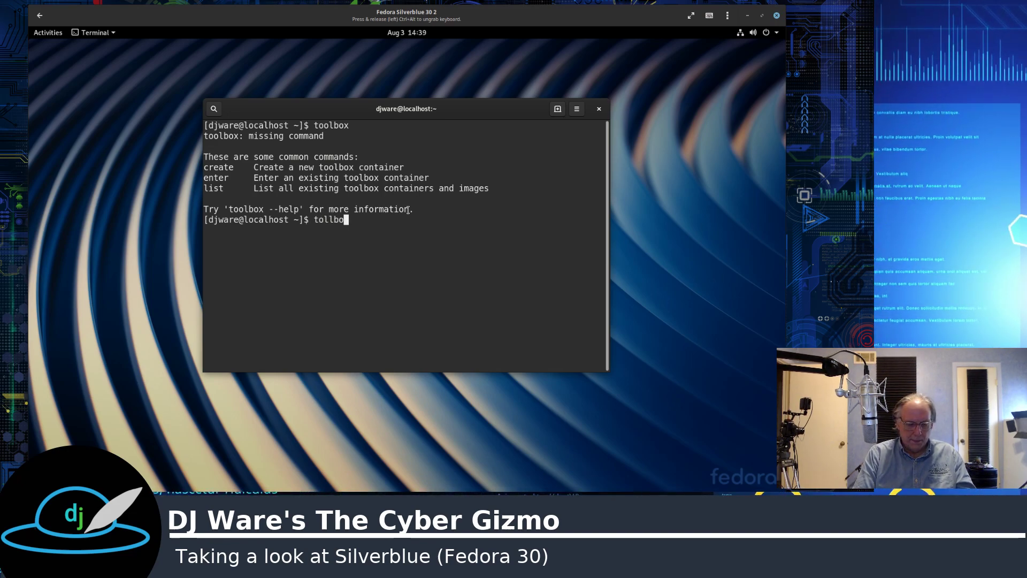
{"action": "type", "text": "x crre"}
{"action": "key", "text": "BackSpace"}
{"action": "key", "text": "BackSpace"}
{"action": "type", "text": "eate"}
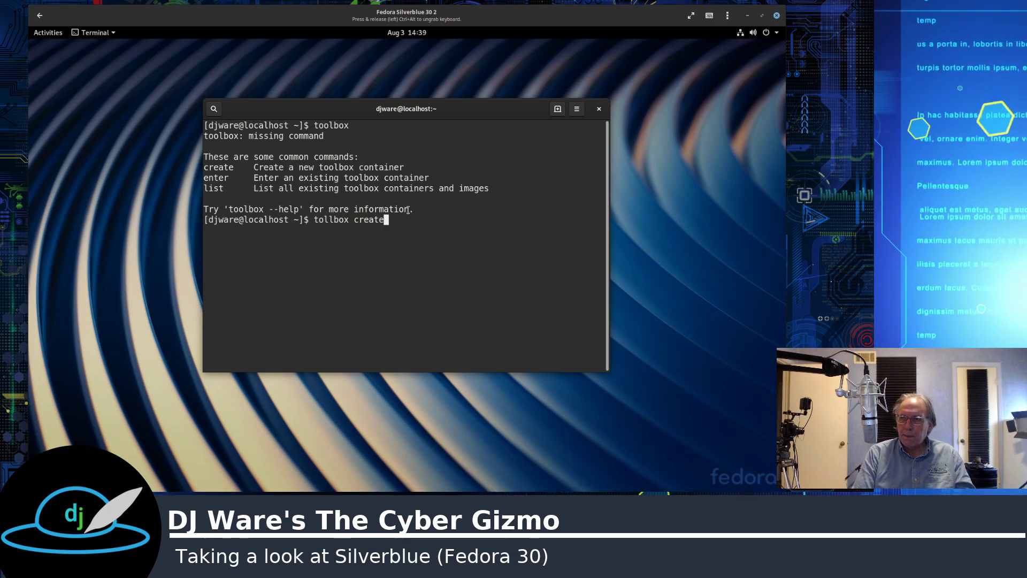
{"action": "key", "text": "Left"}
{"action": "key", "text": "Left"}
{"action": "key", "text": "Left"}
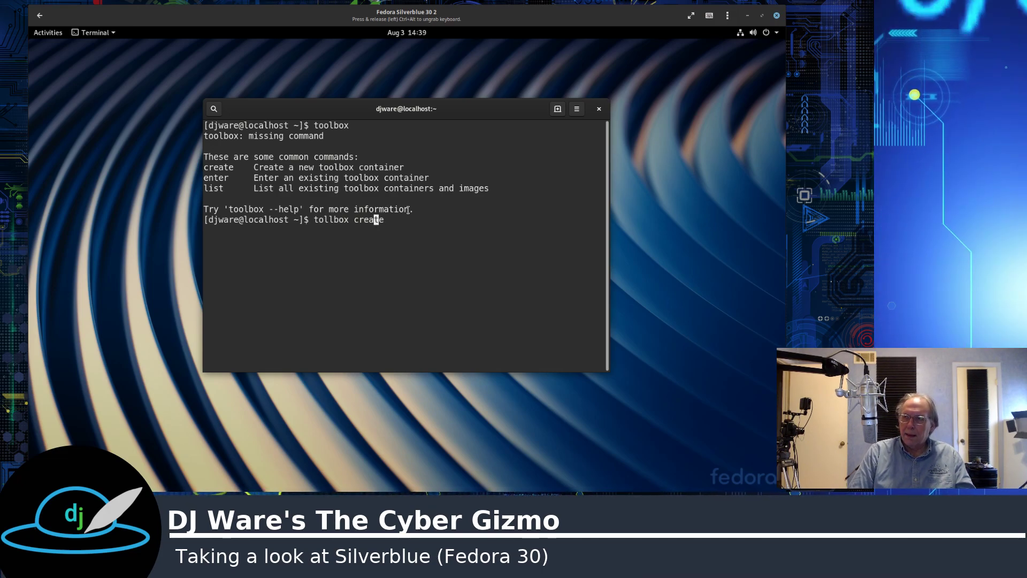
{"action": "key", "text": "Left"}
{"action": "key", "text": "Left"}
{"action": "key", "text": "Left"}
{"action": "key", "text": "Left"}
{"action": "key", "text": "Left"}
{"action": "key", "text": "Left"}
{"action": "key", "text": "Left"}
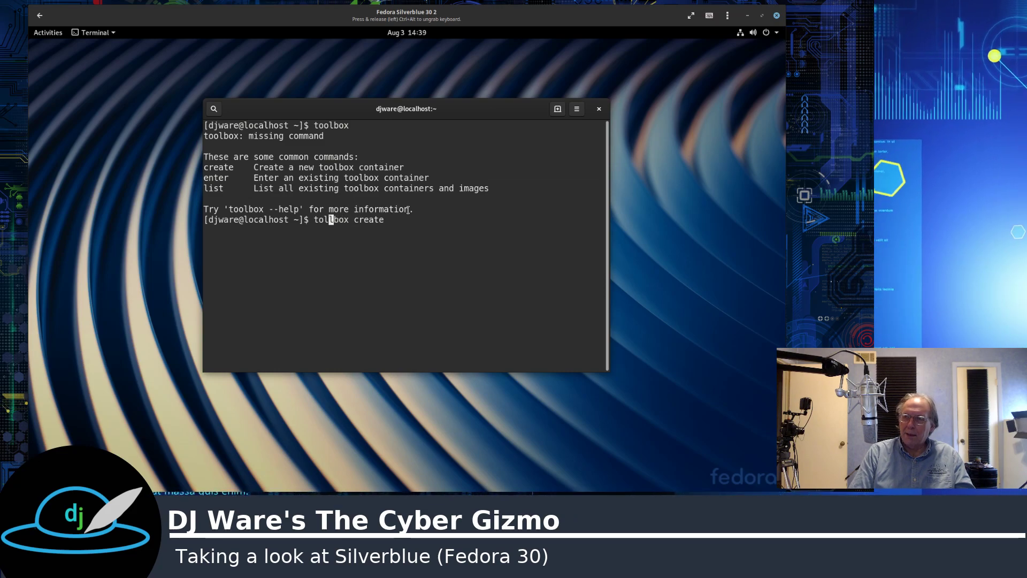
{"action": "key", "text": "BackSpace"}
{"action": "type", "text": "o"}
{"action": "key", "text": "Return"}
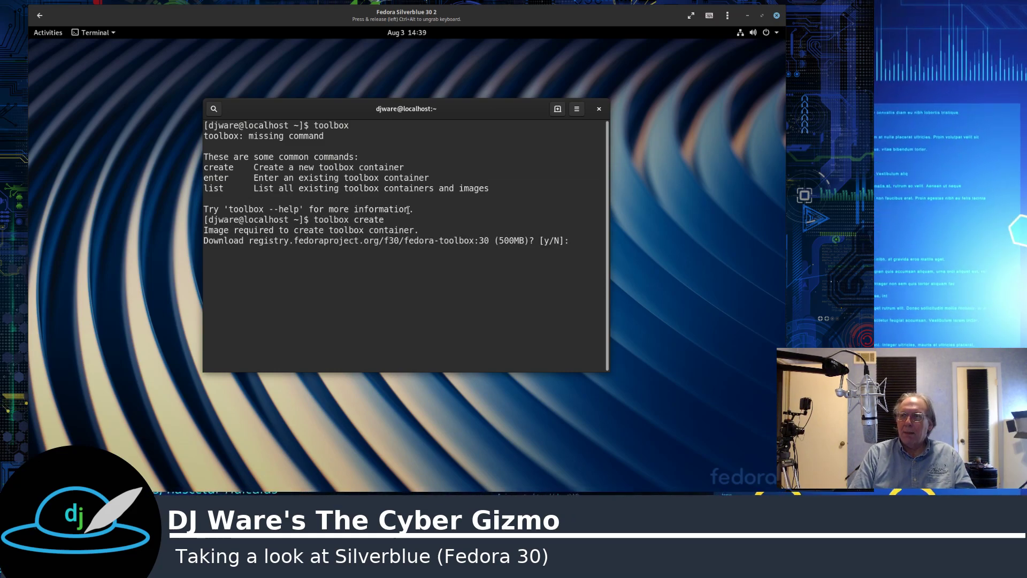
{"action": "type", "text": "y"}
{"action": "key", "text": "Return"}
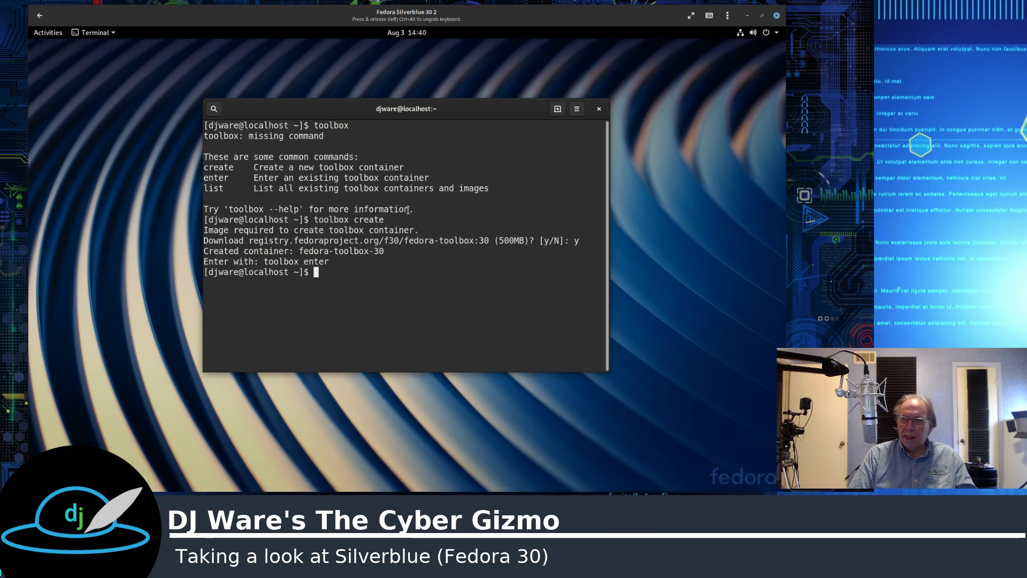
Run toolbox list, then start typing the toolbox enter command for fedora-toolbox-30.
{"action": "type", "text": "to"}
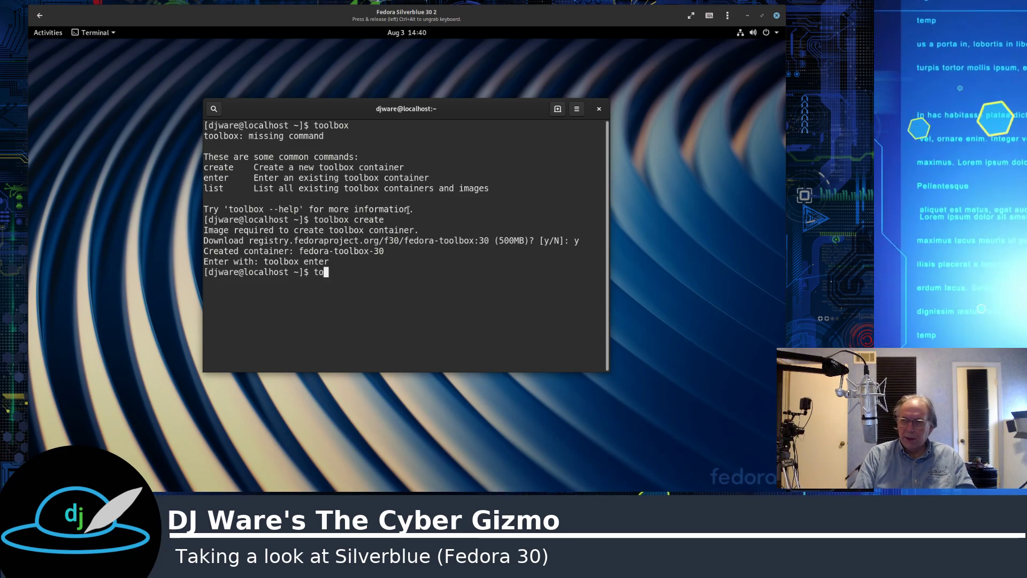
{"action": "type", "text": "olbox list"}
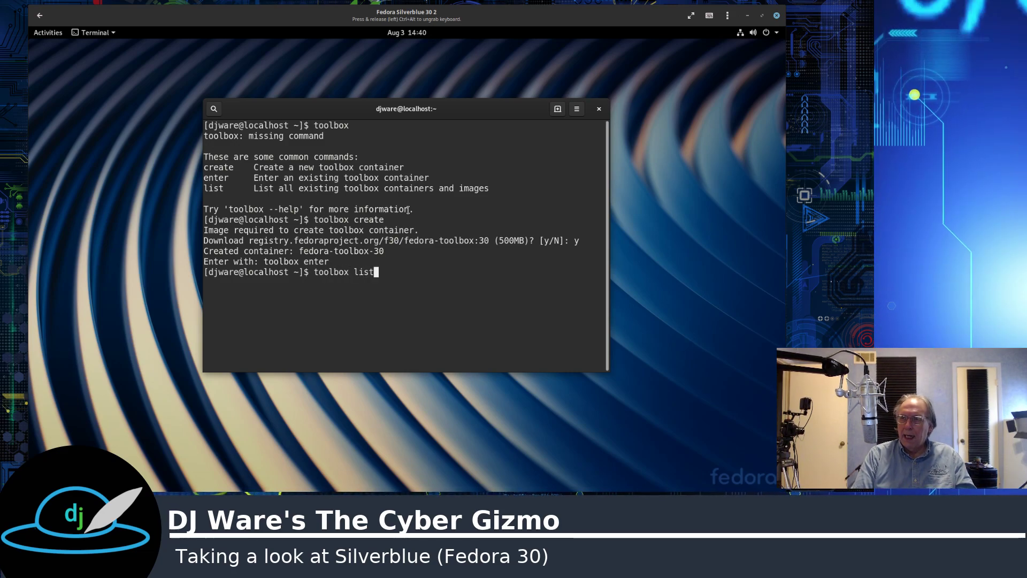
{"action": "key", "text": "Return"}
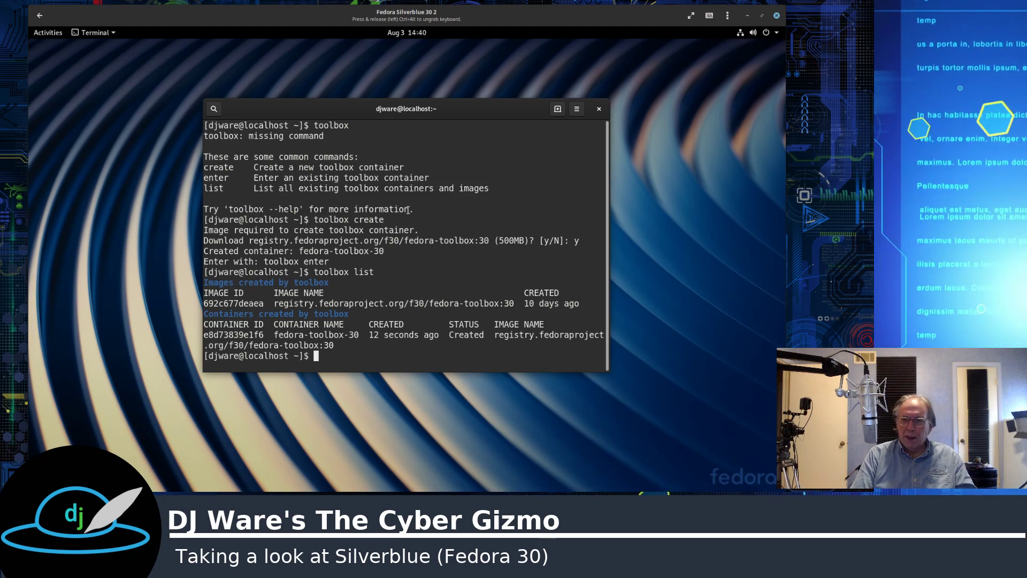
{"action": "type", "text": "toolb"}
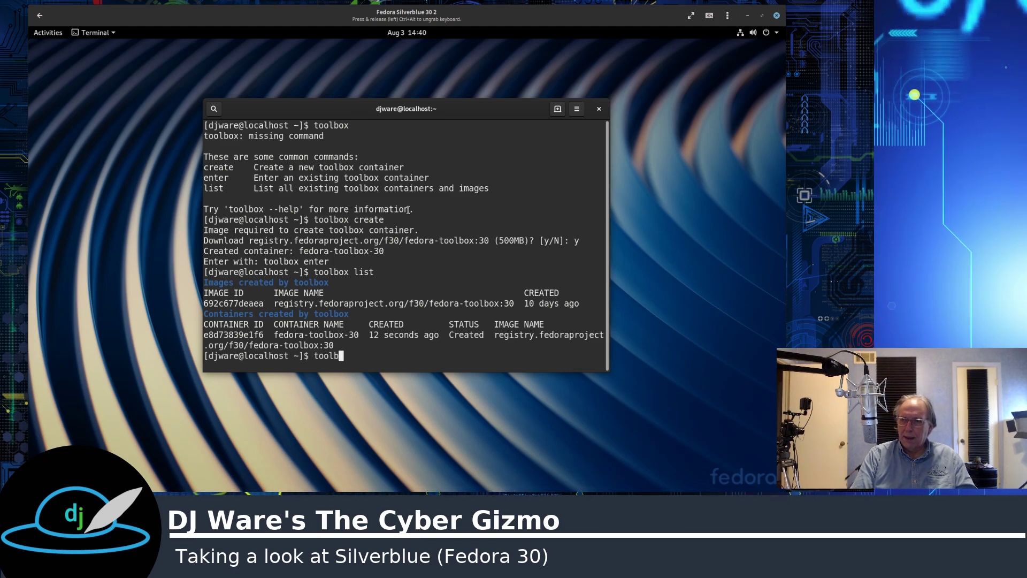
{"action": "type", "text": "ox enter"}
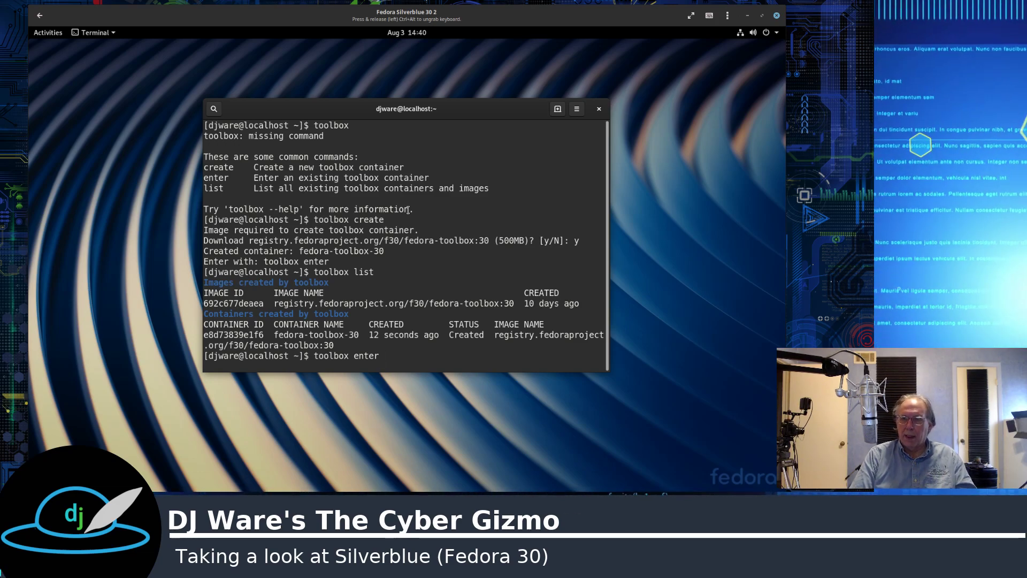
{"action": "type", "text": "-c"}
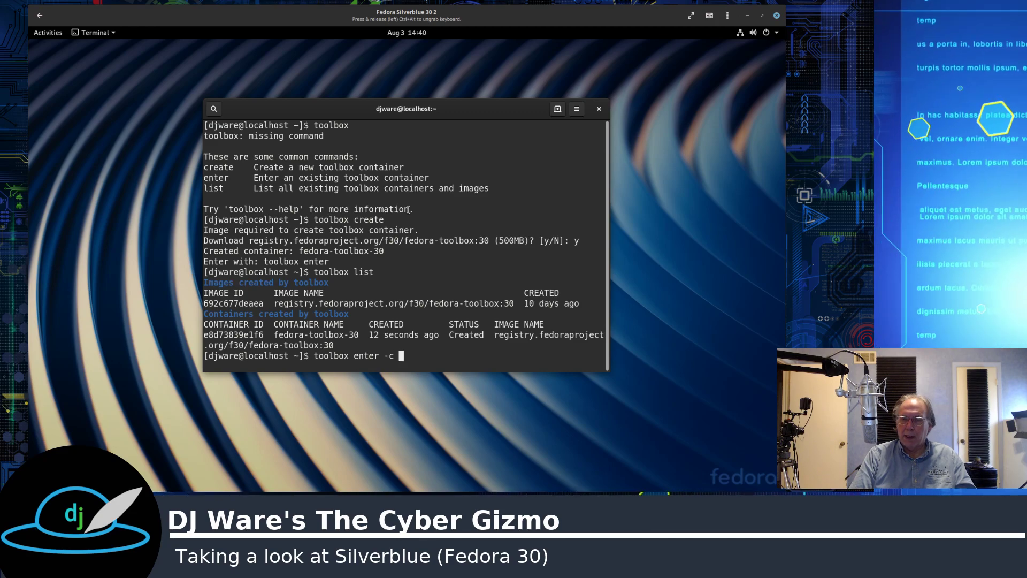
{"action": "type", "text": "x fedo"}
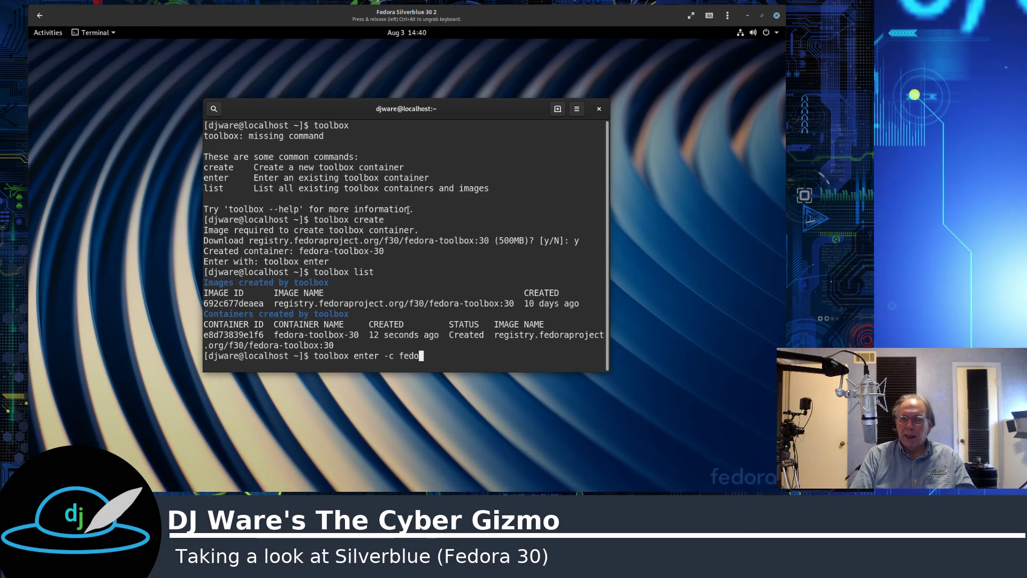
{"action": "type", "text": "ra"}
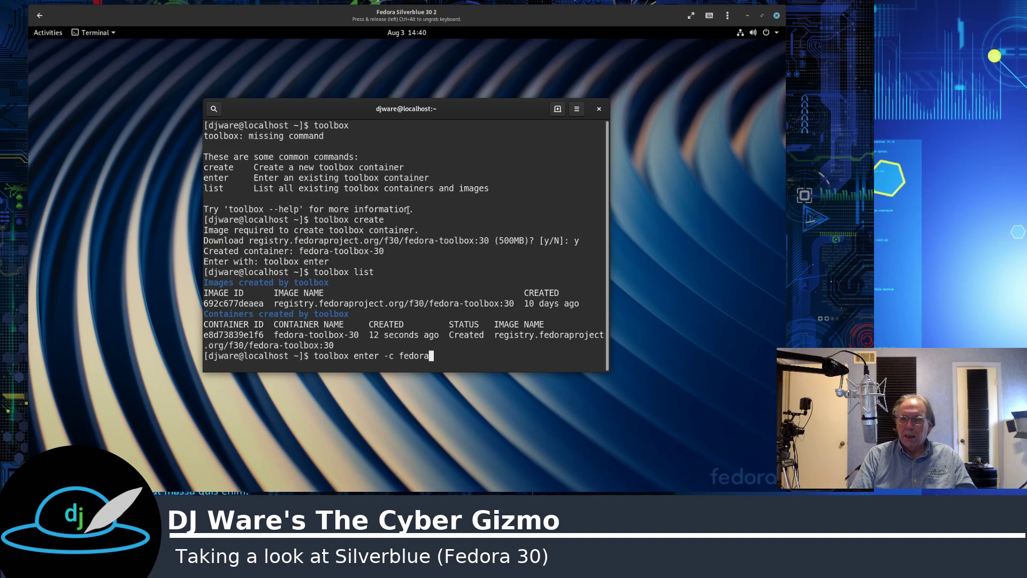
{"action": "type", "text": "-too"}
{"action": "type", "text": "lbox-30"}
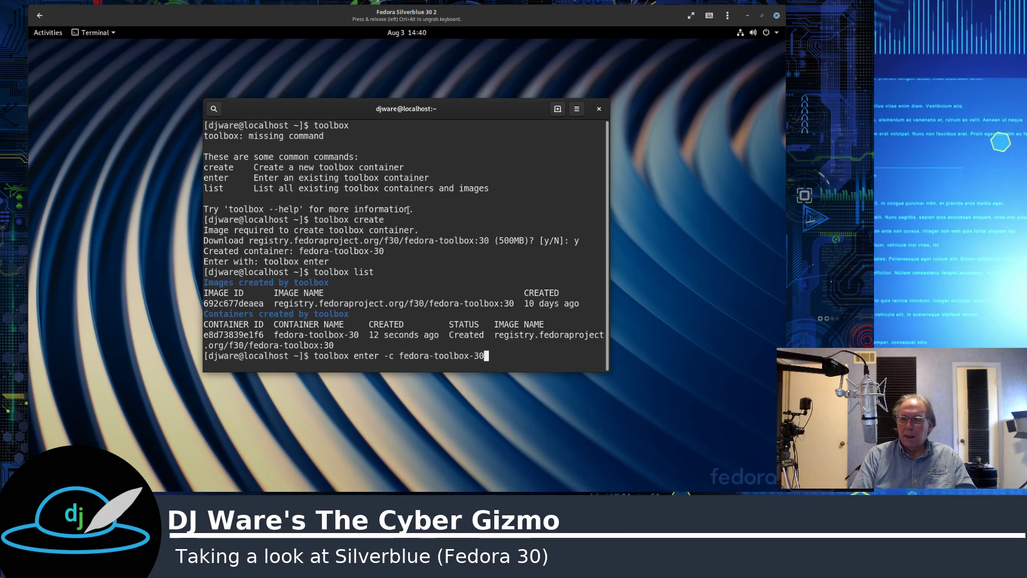
Enter the fedora-toolbox-30 container and clear the earlier toolbox list output.
{"action": "key", "text": "Return"}
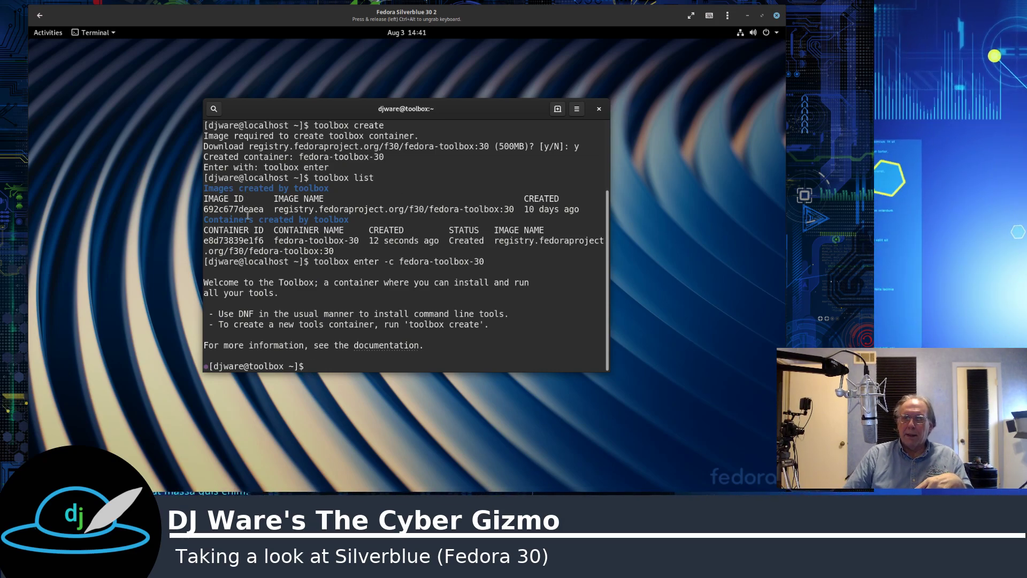
{"action": "left_click_drag", "start_coordinate": [207, 181], "coordinate": [358, 180]}
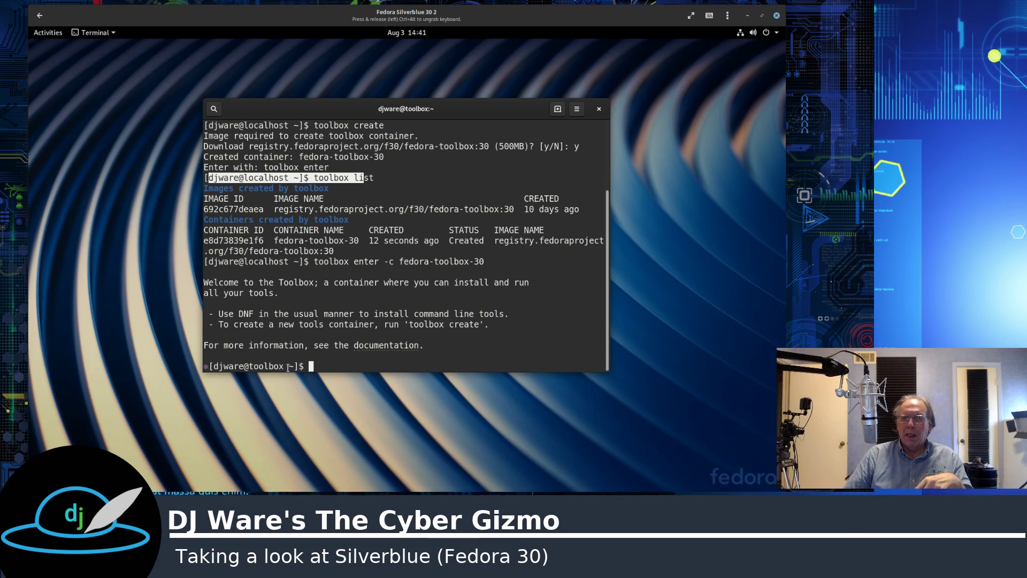
{"action": "left_click", "coordinate": [323, 366]}
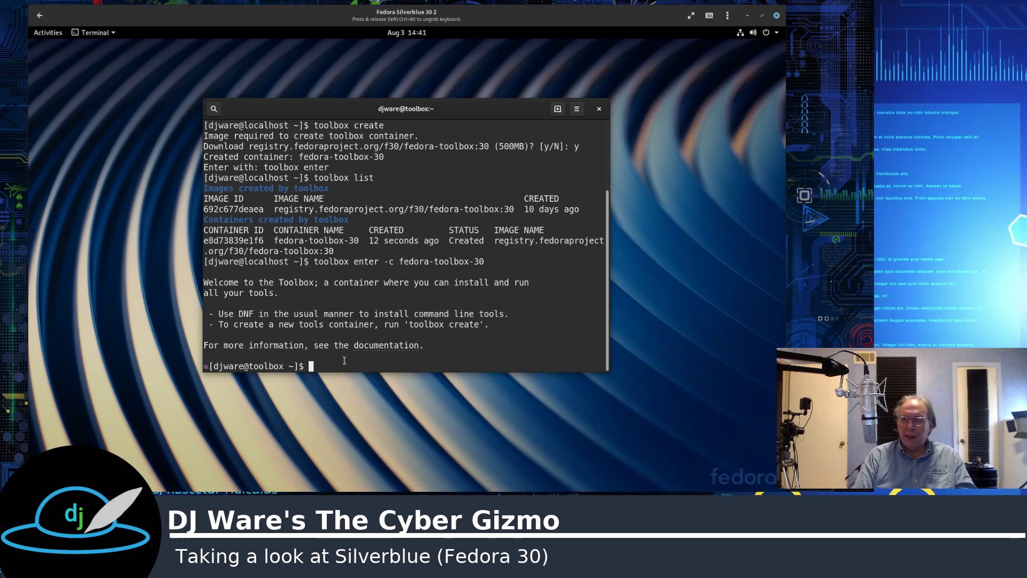
Run yum inside the toolbox to print its usage help and option list.
{"action": "type", "text": "y"}
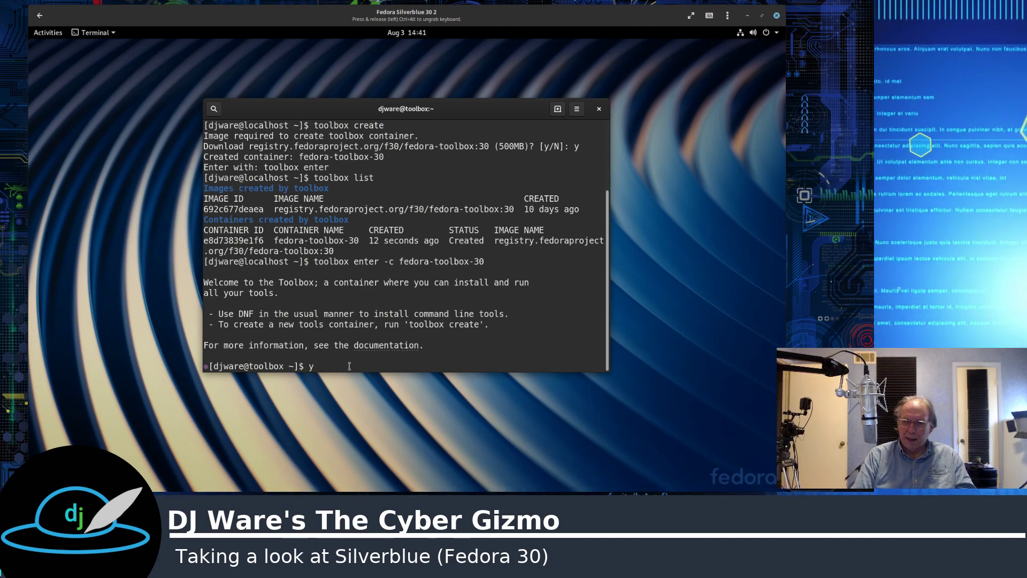
{"action": "type", "text": "um"}
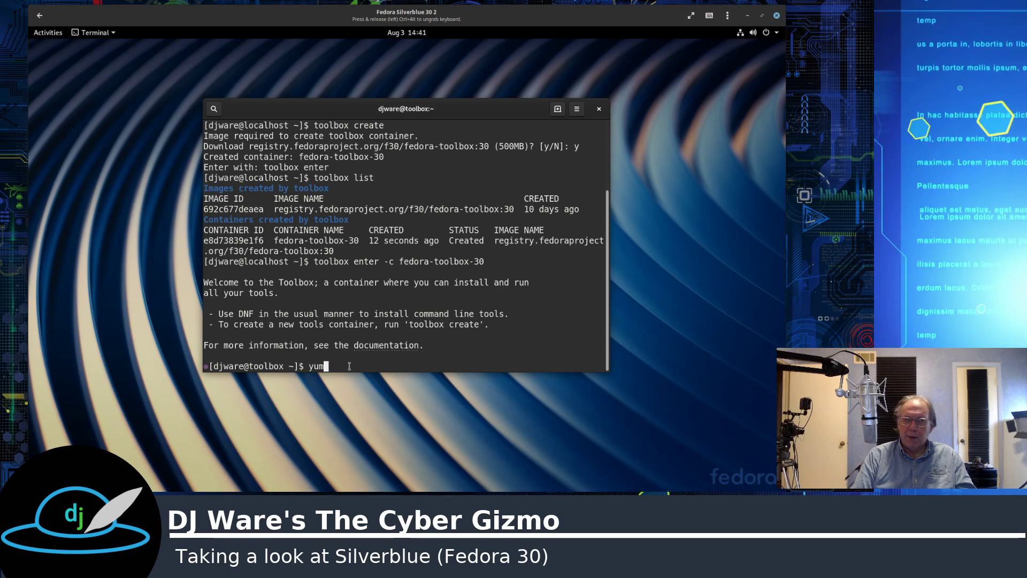
{"action": "key", "text": "Return"}
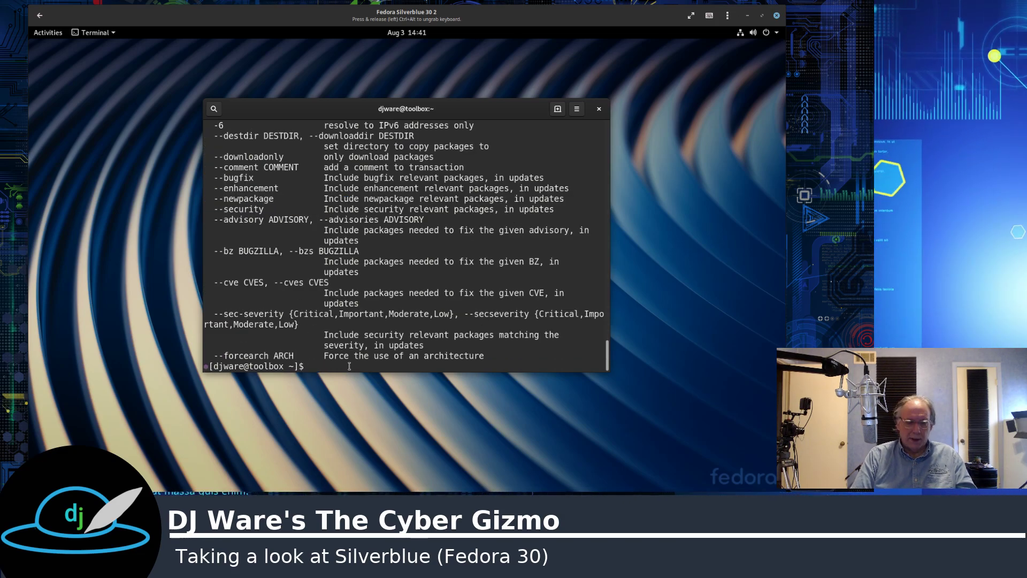
{"action": "type", "text": "yum"}
{"action": "key", "text": "Return"}
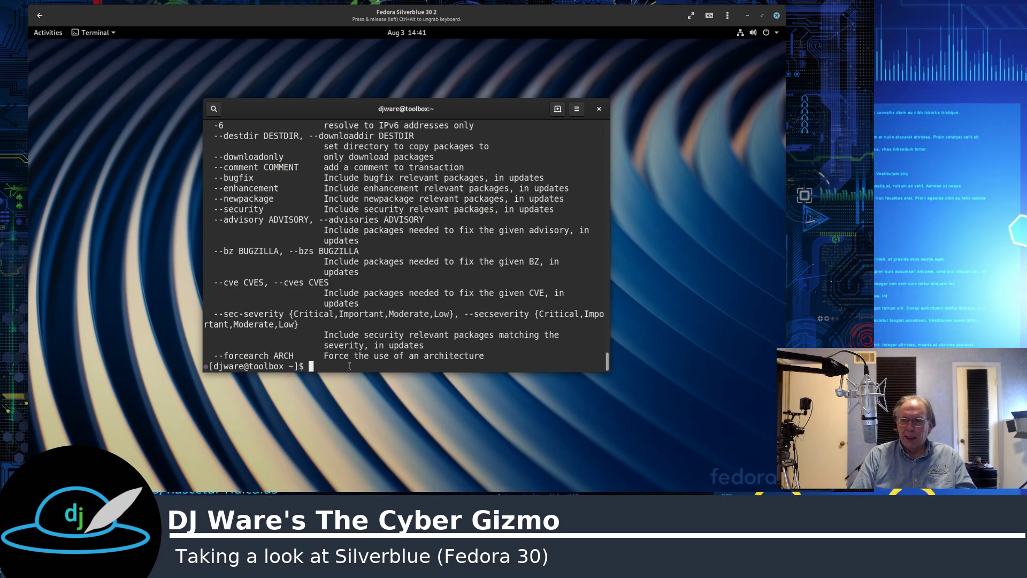
Install htop in the toolbox with sudo dnf install htop, confirming with y.
{"action": "type", "text": "sudo dnf"}
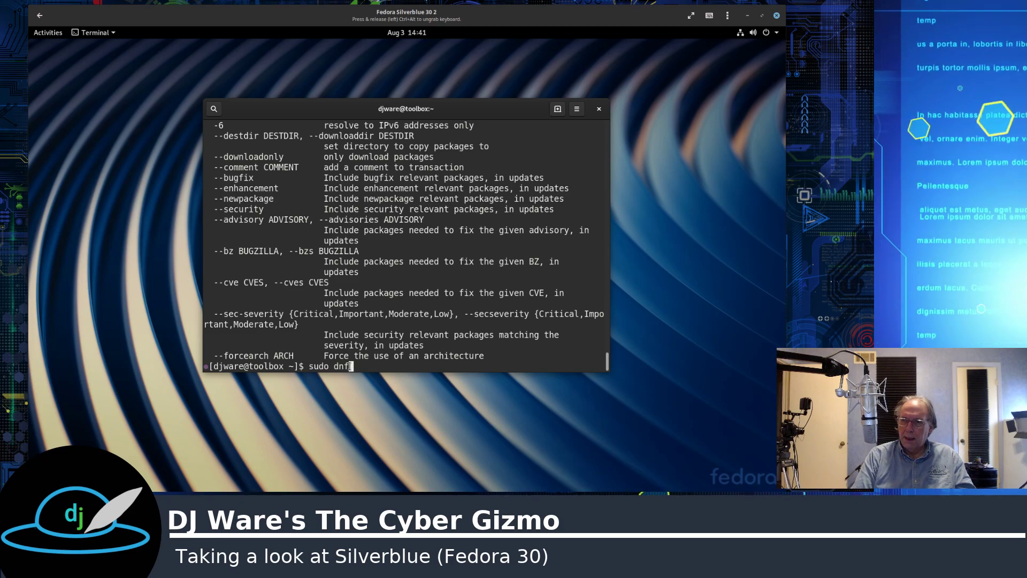
{"action": "type", "text": " install htop"}
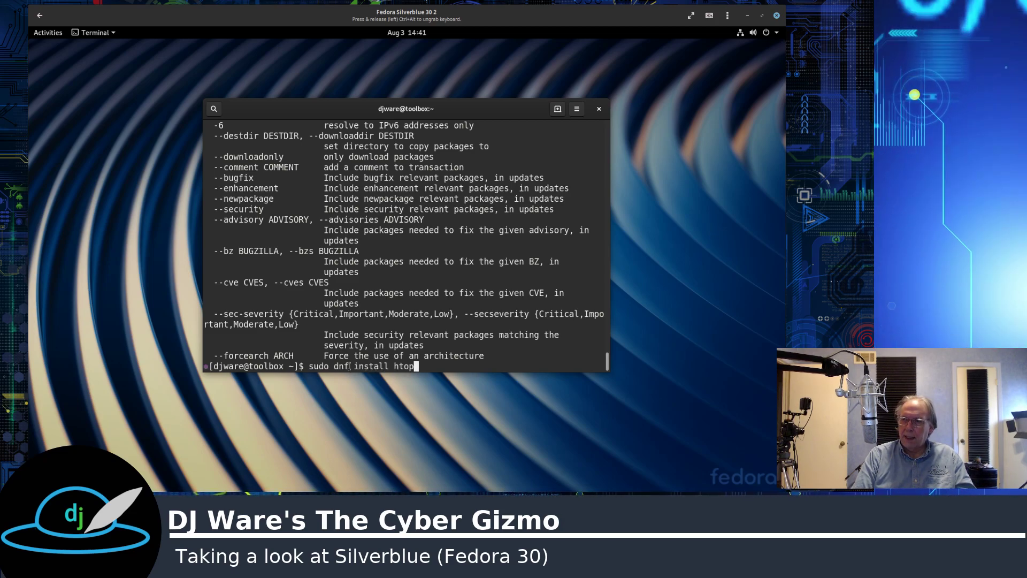
{"action": "key", "text": "Return"}
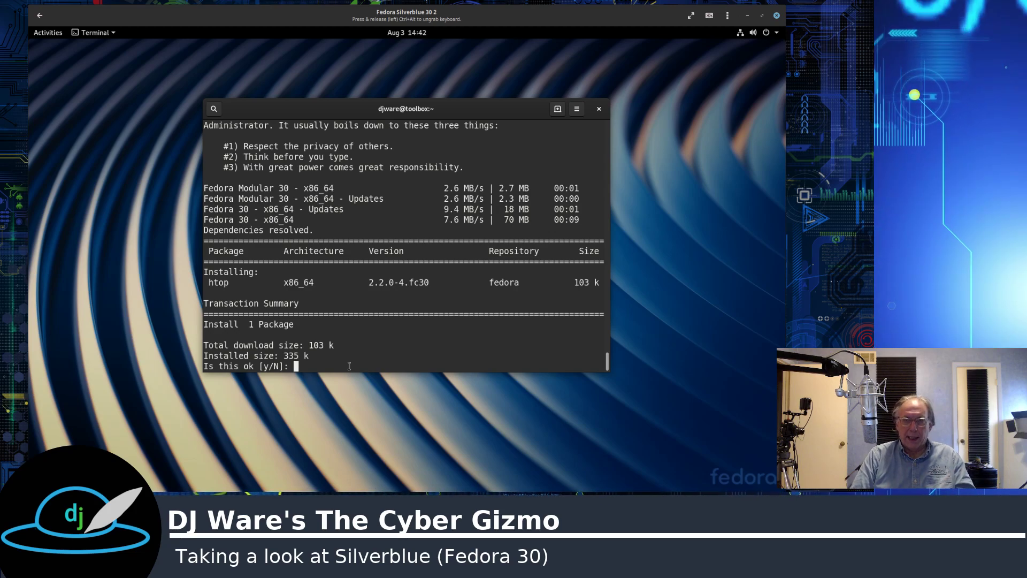
{"action": "type", "text": "y"}
{"action": "key", "text": "Return"}
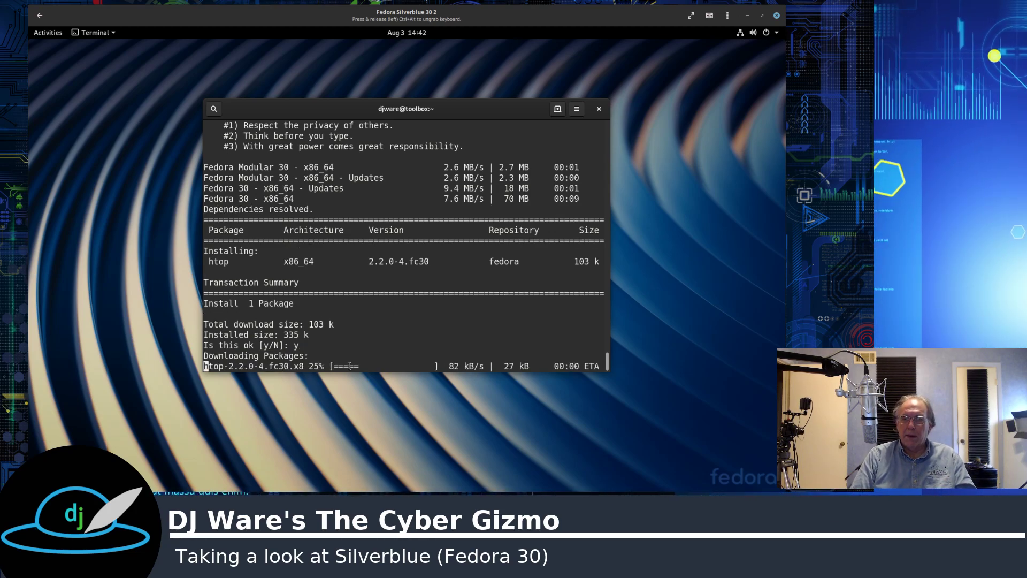
Launch htop inside the toolbox to view the live process list.
{"action": "type", "text": "htrop"}
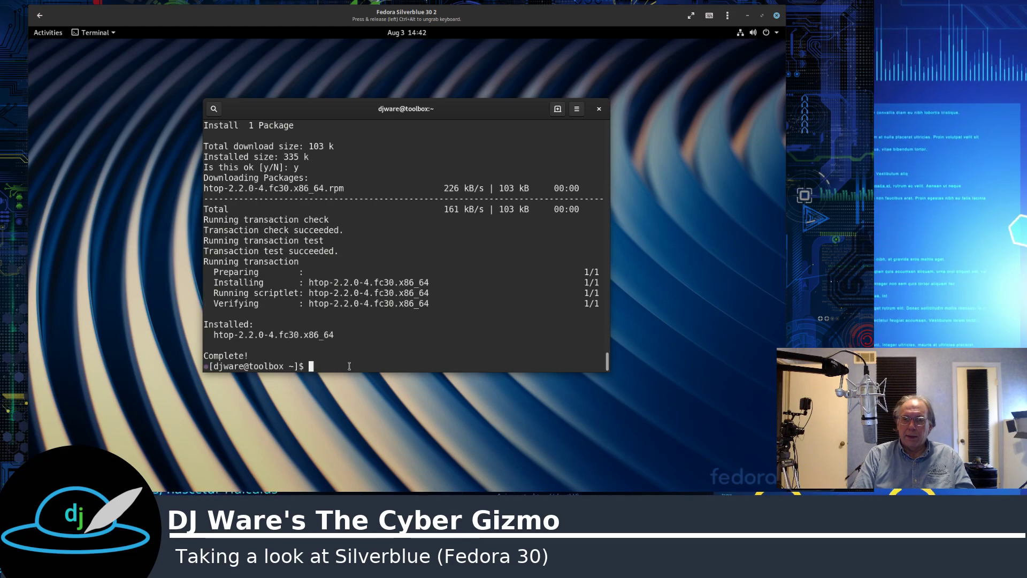
{"action": "key", "text": "BackSpace"}
{"action": "key", "text": "BackSpace"}
{"action": "key", "text": "BackSpace"}
{"action": "type", "text": "op"}
{"action": "key", "text": "Return"}
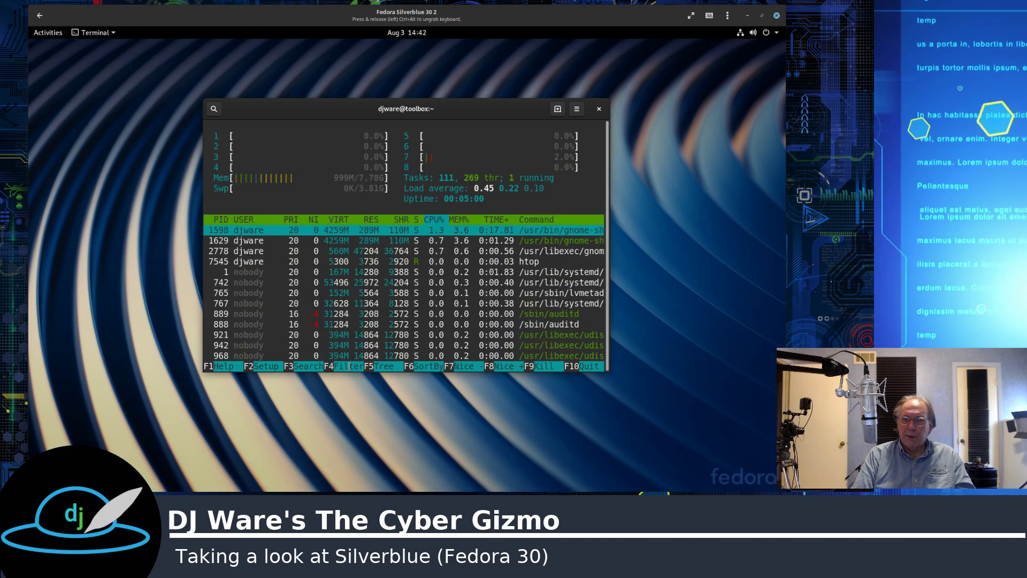
Quit htop, exit the toolbox, and list the host home directory.
{"action": "type", "text": "qex"}
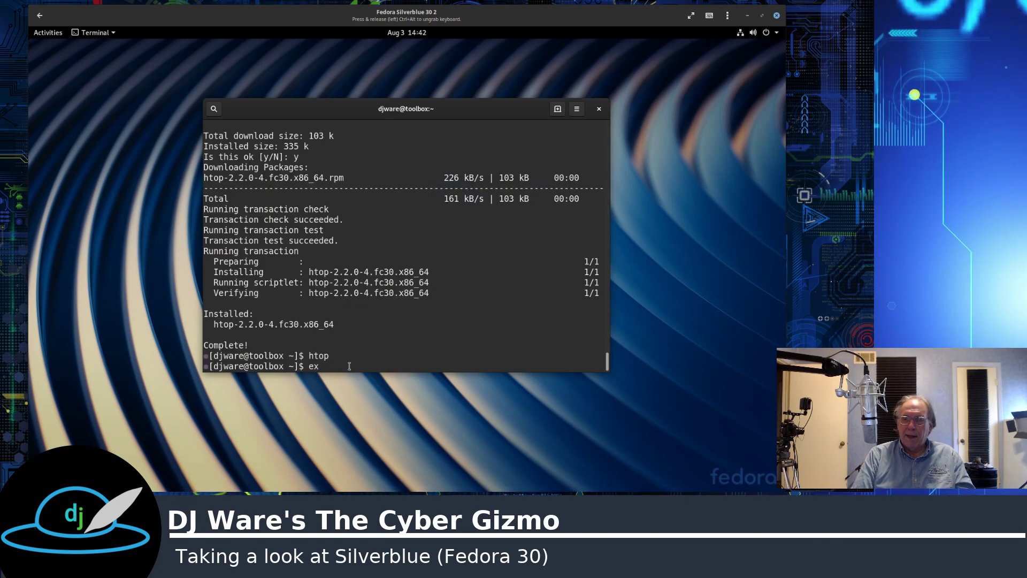
{"action": "type", "text": "it"}
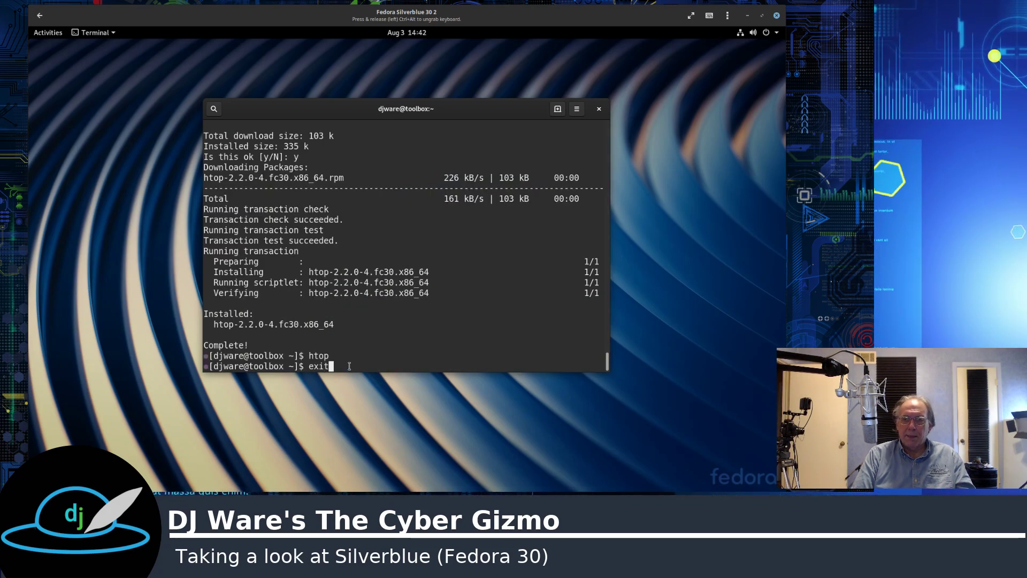
{"action": "key", "text": "Return"}
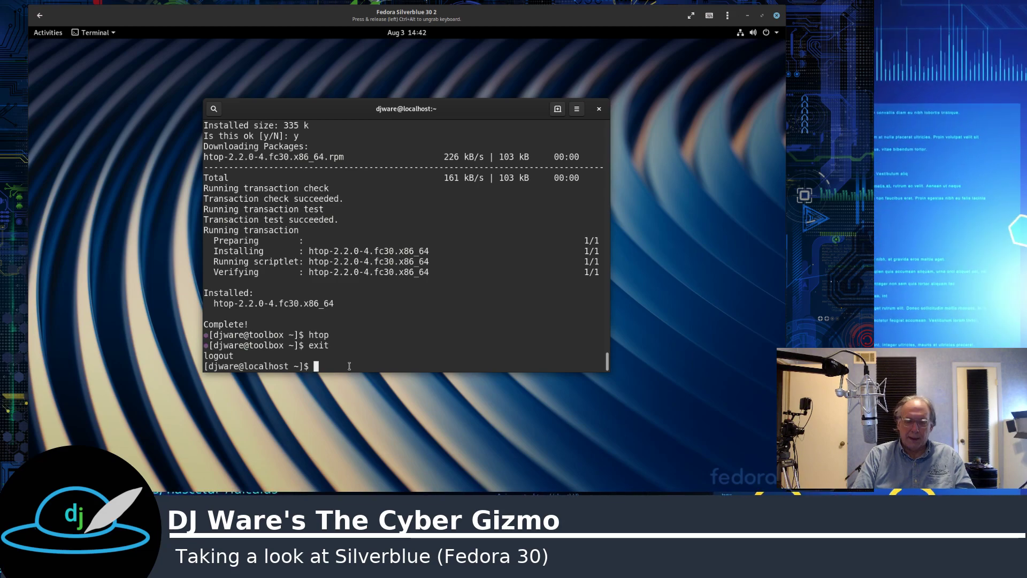
{"action": "type", "text": "ls"}
{"action": "key", "text": "Return"}
Create a file named test in vi containing 'This is was entered from the localhost'.
{"action": "type", "text": "vi test"}
{"action": "key", "text": "Return"}
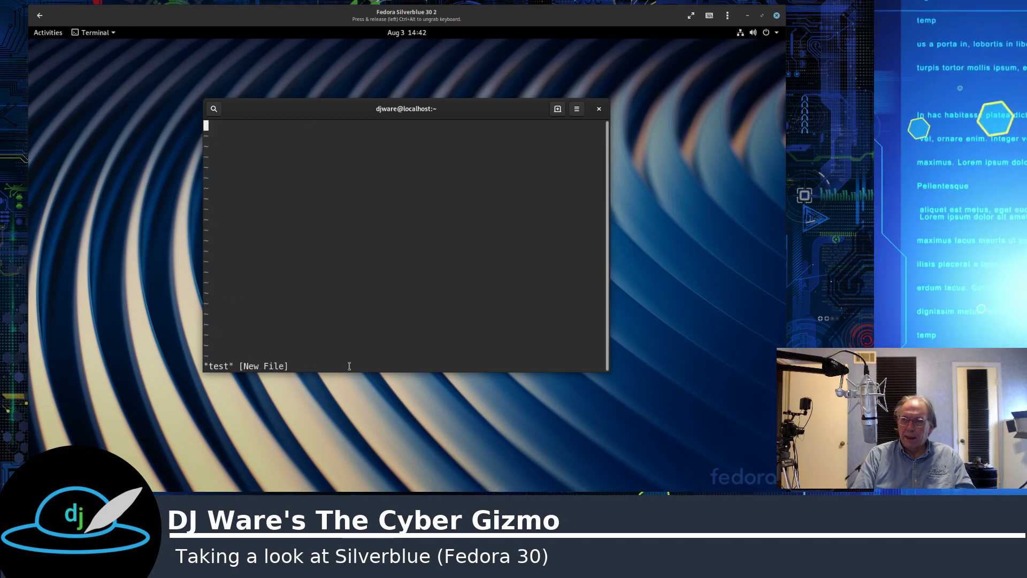
{"action": "type", "text": "iThis "}
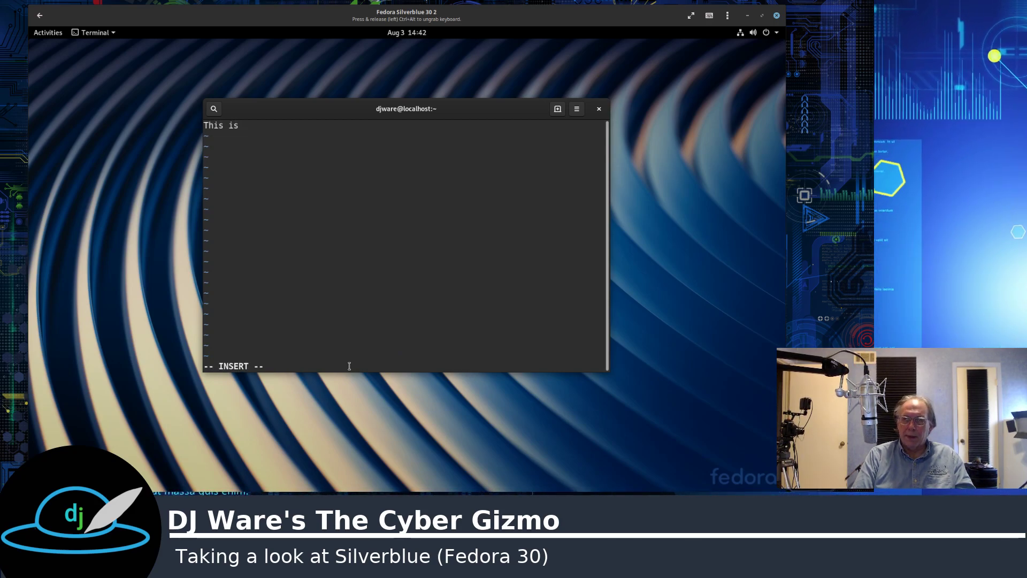
{"action": "type", "text": "is was en"}
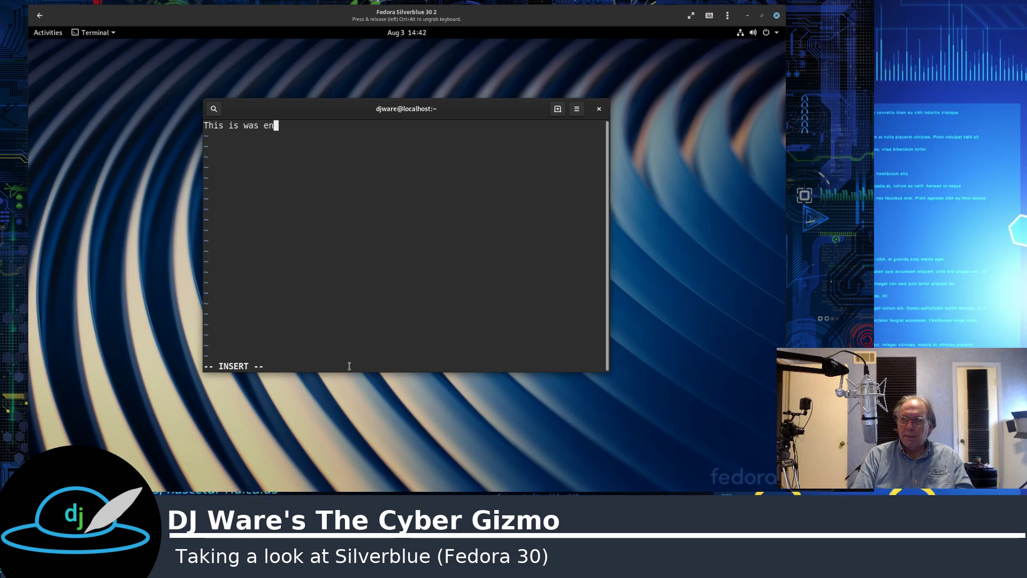
{"action": "type", "text": "tered from the localhost"}
{"action": "key", "text": "Escape"}
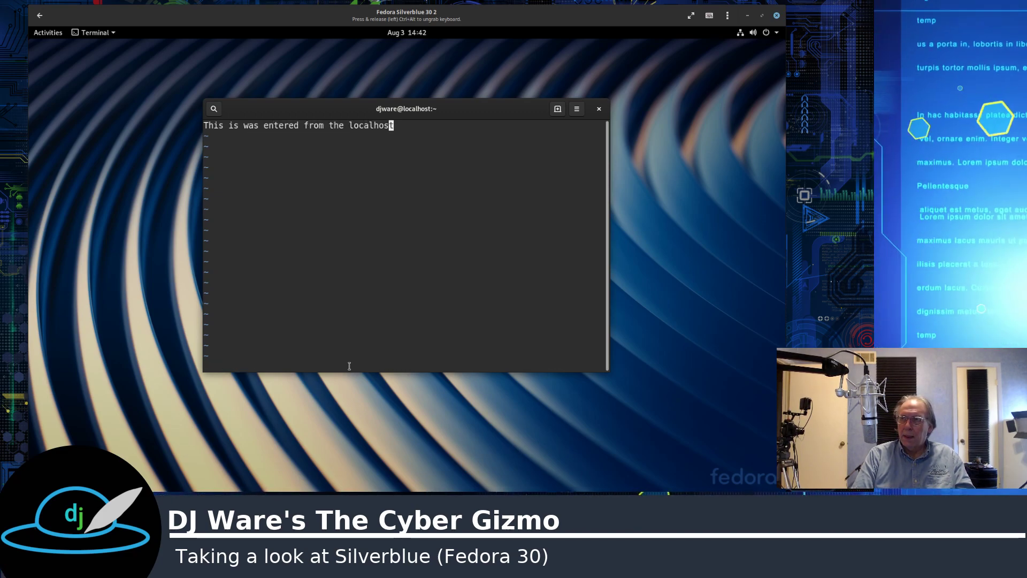
{"action": "type", "text": ":wq"}
{"action": "key", "text": "Return"}
Re-enter the fedora-toolbox-30 container and display the shared test file with more.
{"action": "key", "text": "Up"}
{"action": "key", "text": "Up"}
{"action": "key", "text": "Up"}
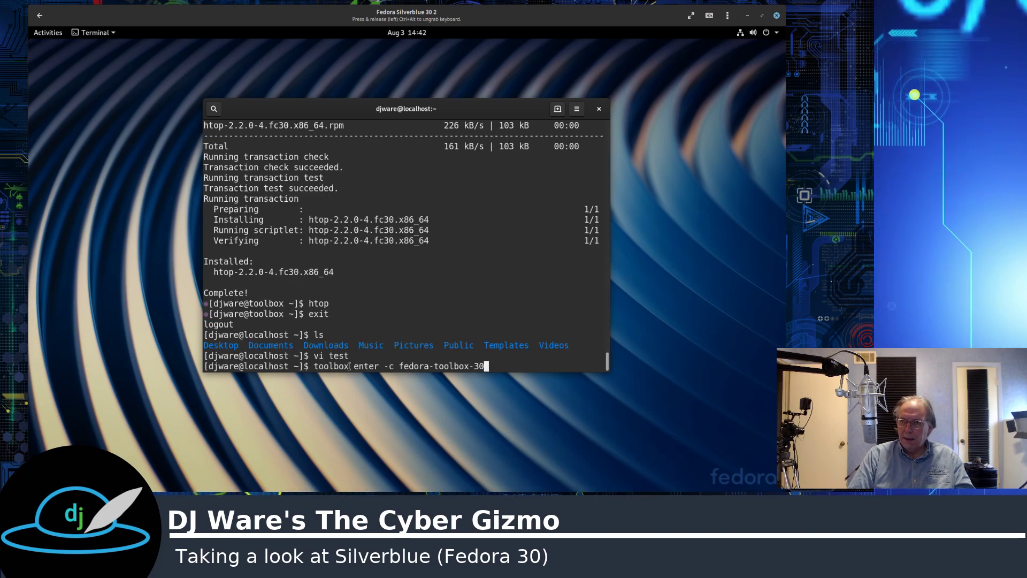
{"action": "key", "text": "Up"}
{"action": "key", "text": "Down"}
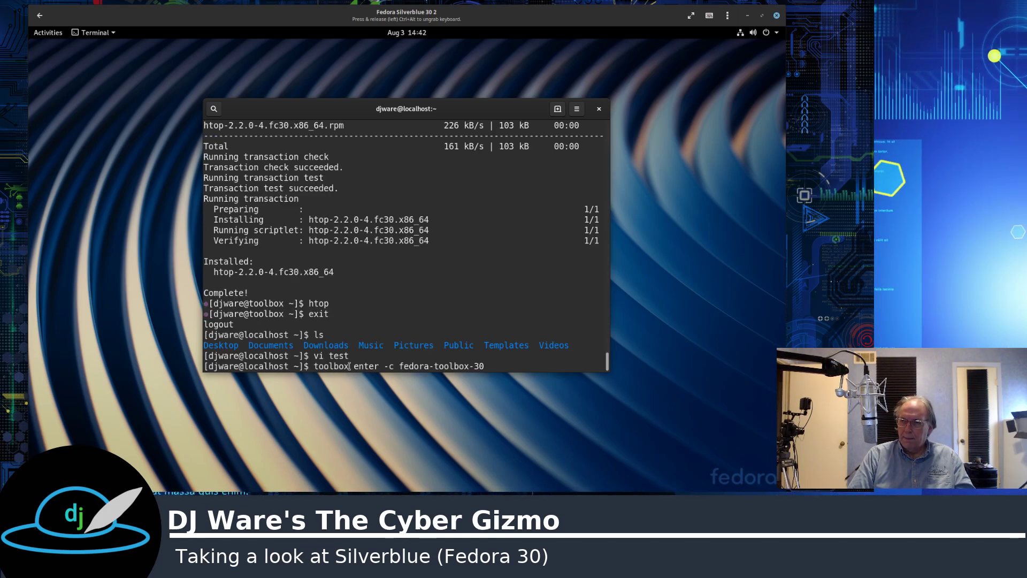
{"action": "key", "text": "Return"}
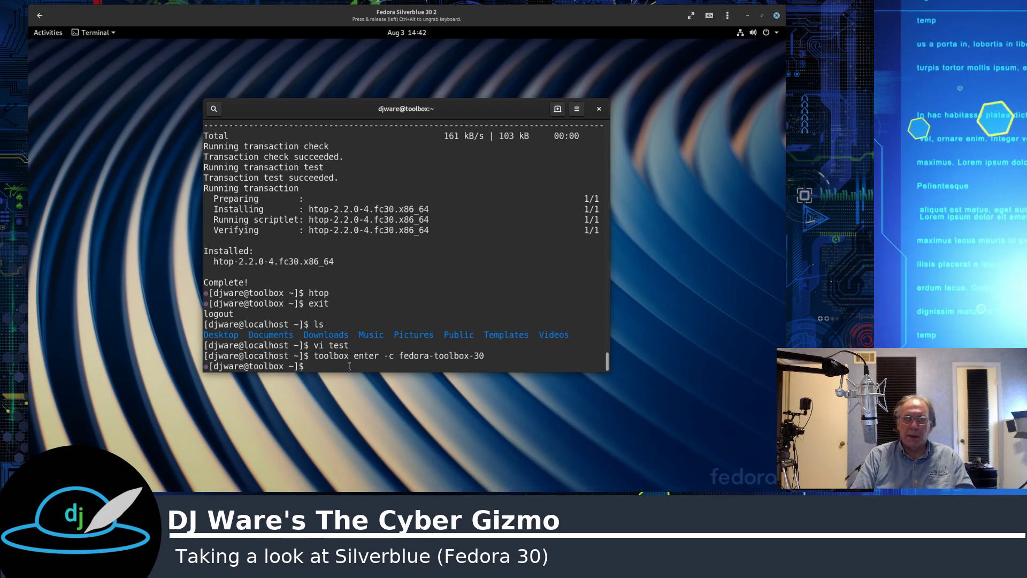
{"action": "type", "text": "ls"}
{"action": "key", "text": "Return"}
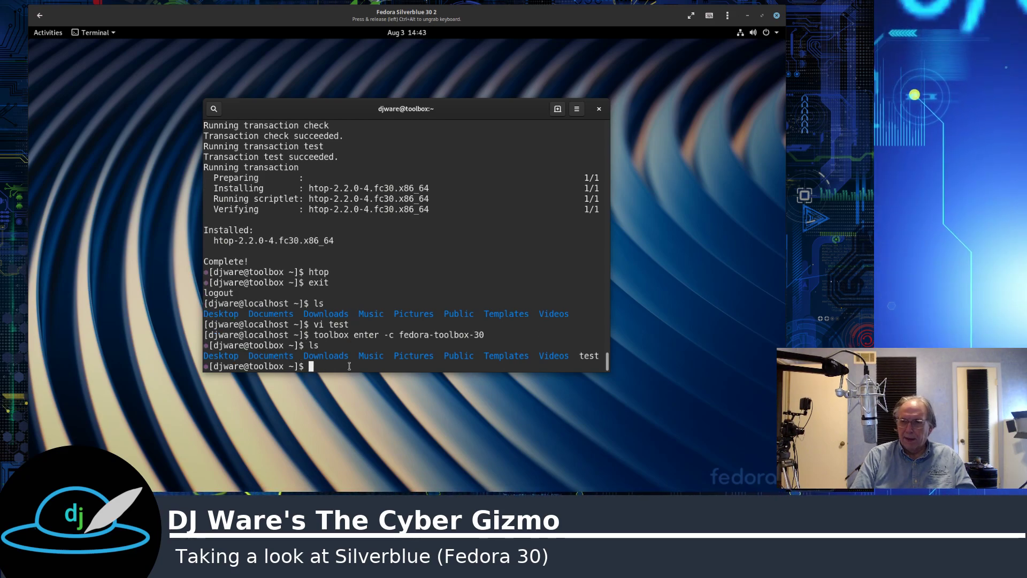
{"action": "type", "text": "more "}
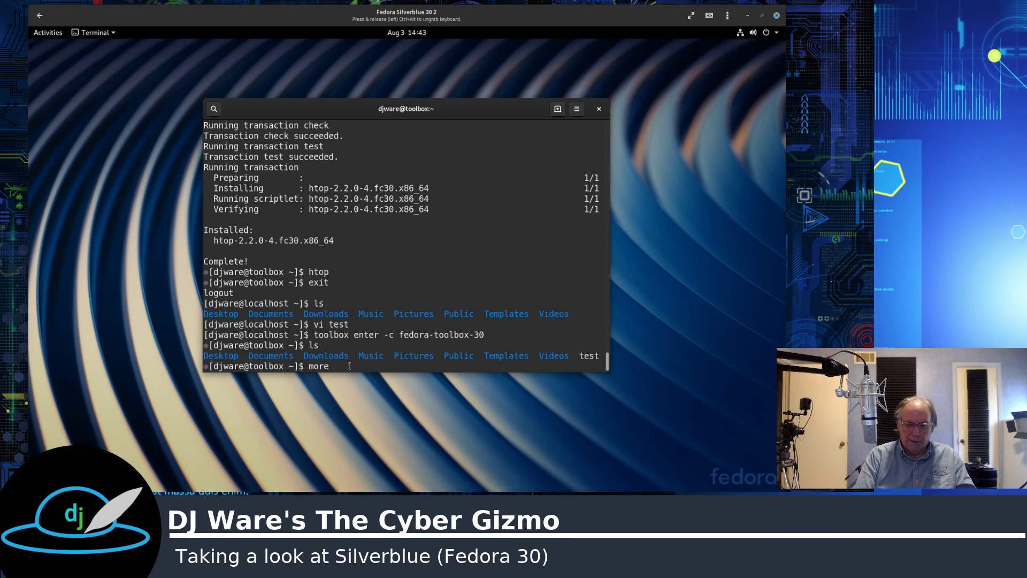
{"action": "type", "text": "te"}
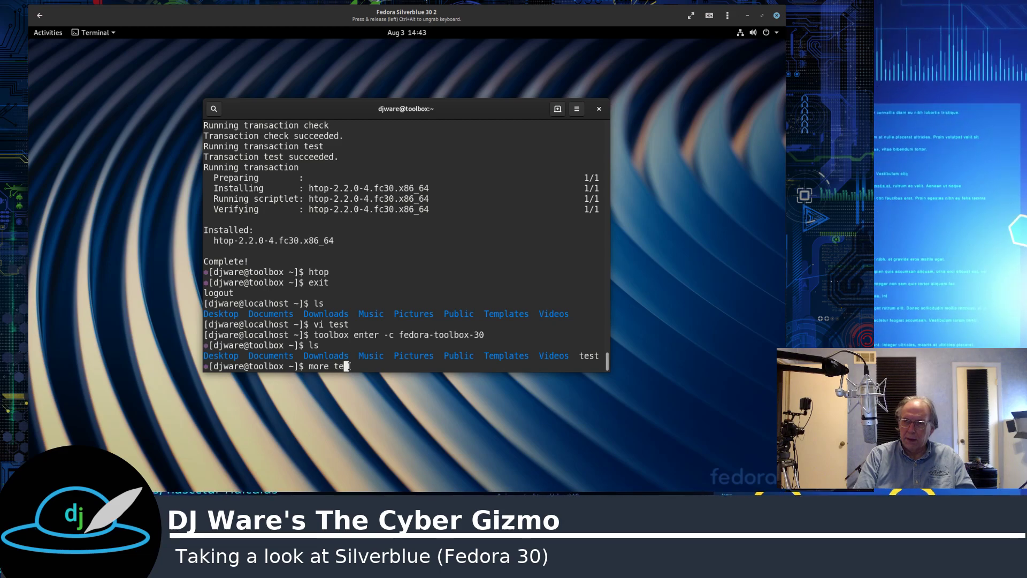
{"action": "type", "text": "st"}
{"action": "key", "text": "Return"}
Append the line 'This was entered from the toolbox' to test in vi and save.
{"action": "type", "text": "vi test"}
{"action": "key", "text": "Return"}
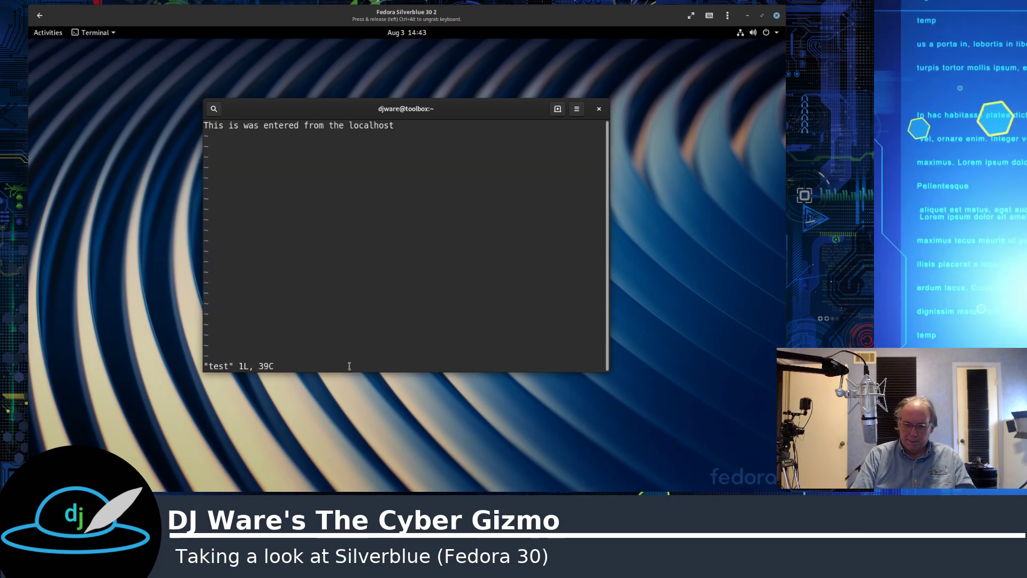
{"action": "type", "text": "oThis wa"}
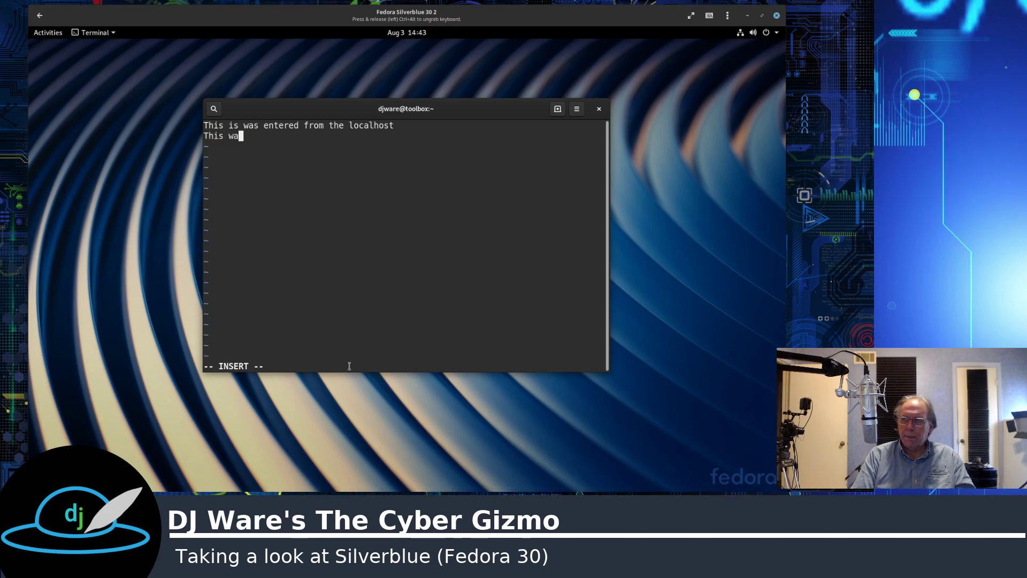
{"action": "type", "text": "s entered from"}
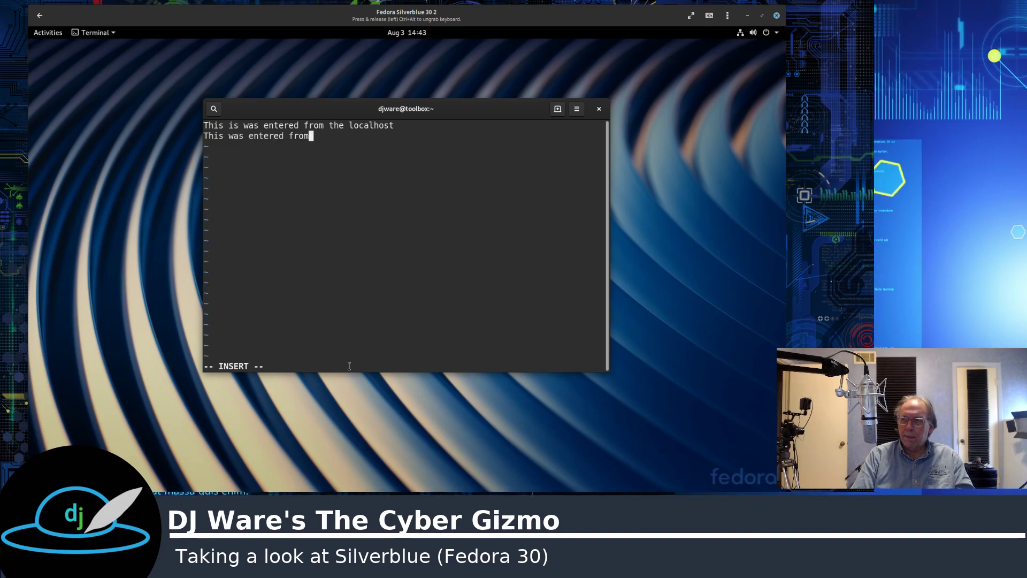
{"action": "type", "text": " the toolbox"}
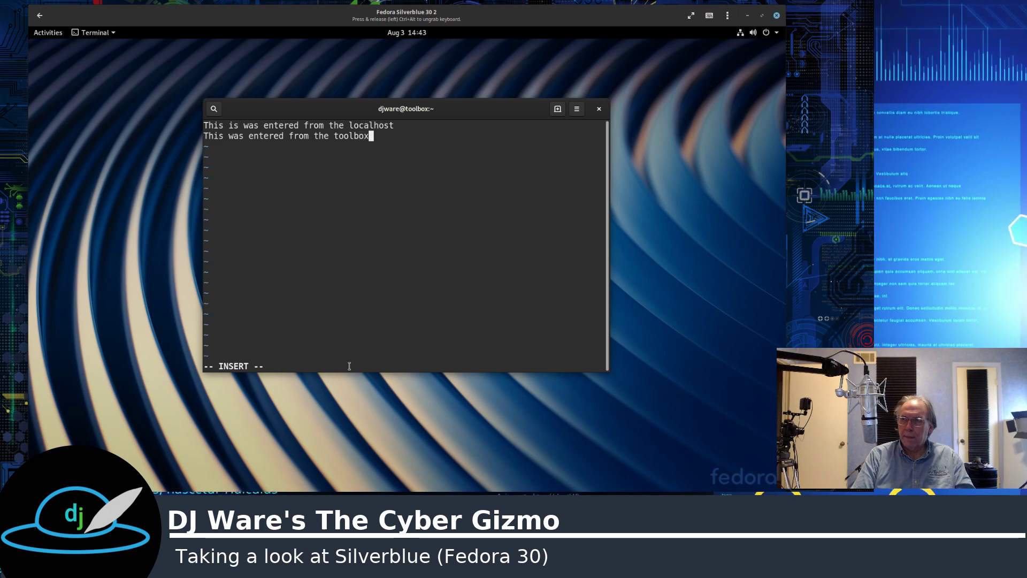
{"action": "key", "text": "Escape"}
{"action": "type", "text": ":wq"}
{"action": "key", "text": "Return"}
Exit the toolbox and show the test file's two lines from the host.
{"action": "type", "text": "exit"}
{"action": "key", "text": "Return"}
{"action": "type", "text": "more te"}
{"action": "type", "text": "st"}
{"action": "key", "text": "Return"}
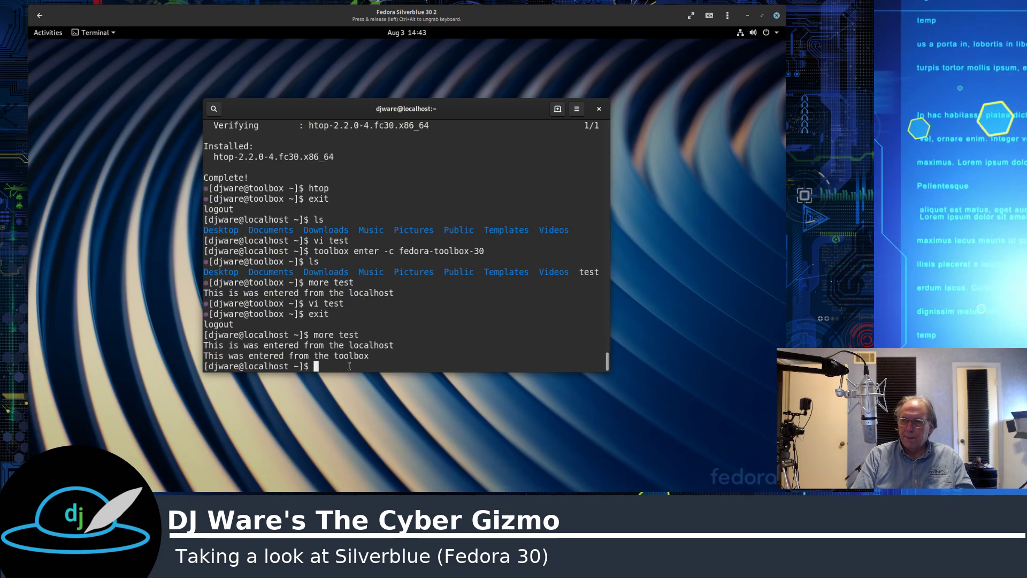